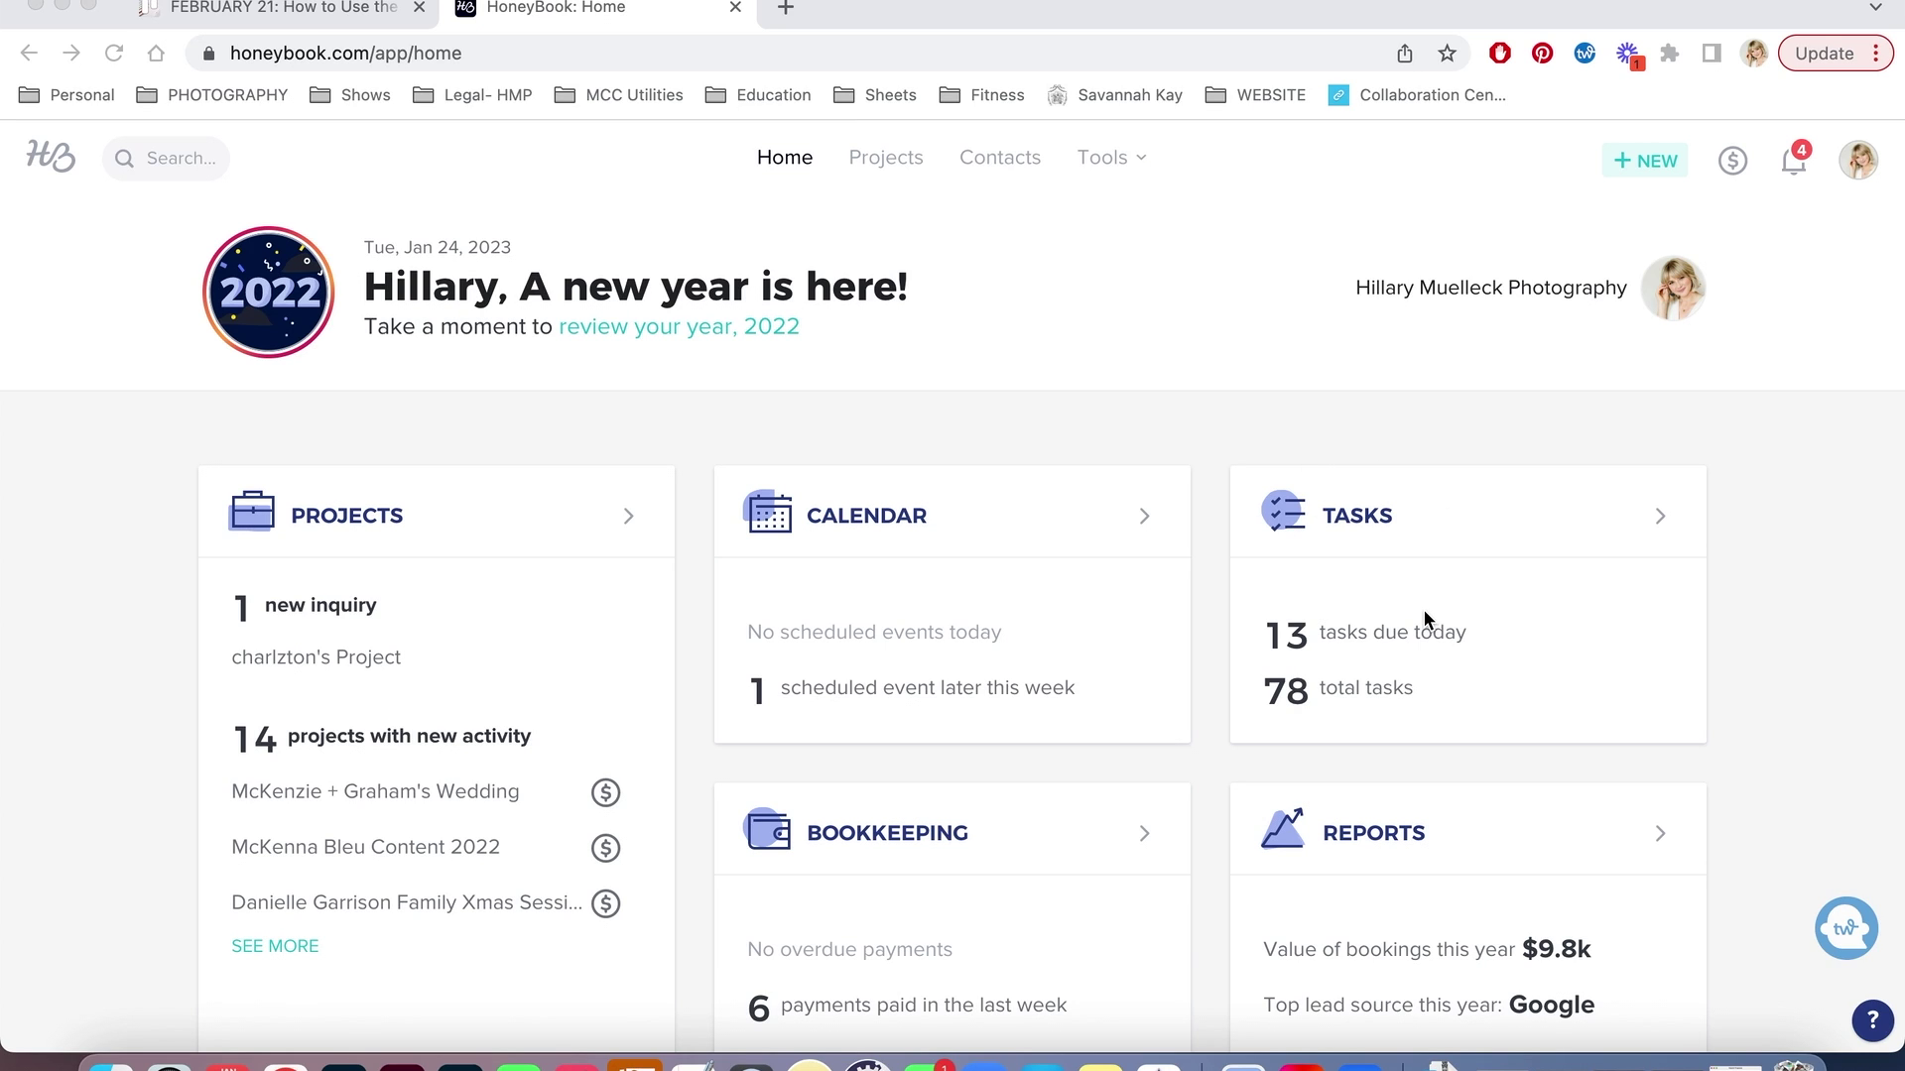
# Step: Go from the Tasks list to the Projects pipeline and open the Planning stage's wedding projects
pyautogui.click(1659, 520)
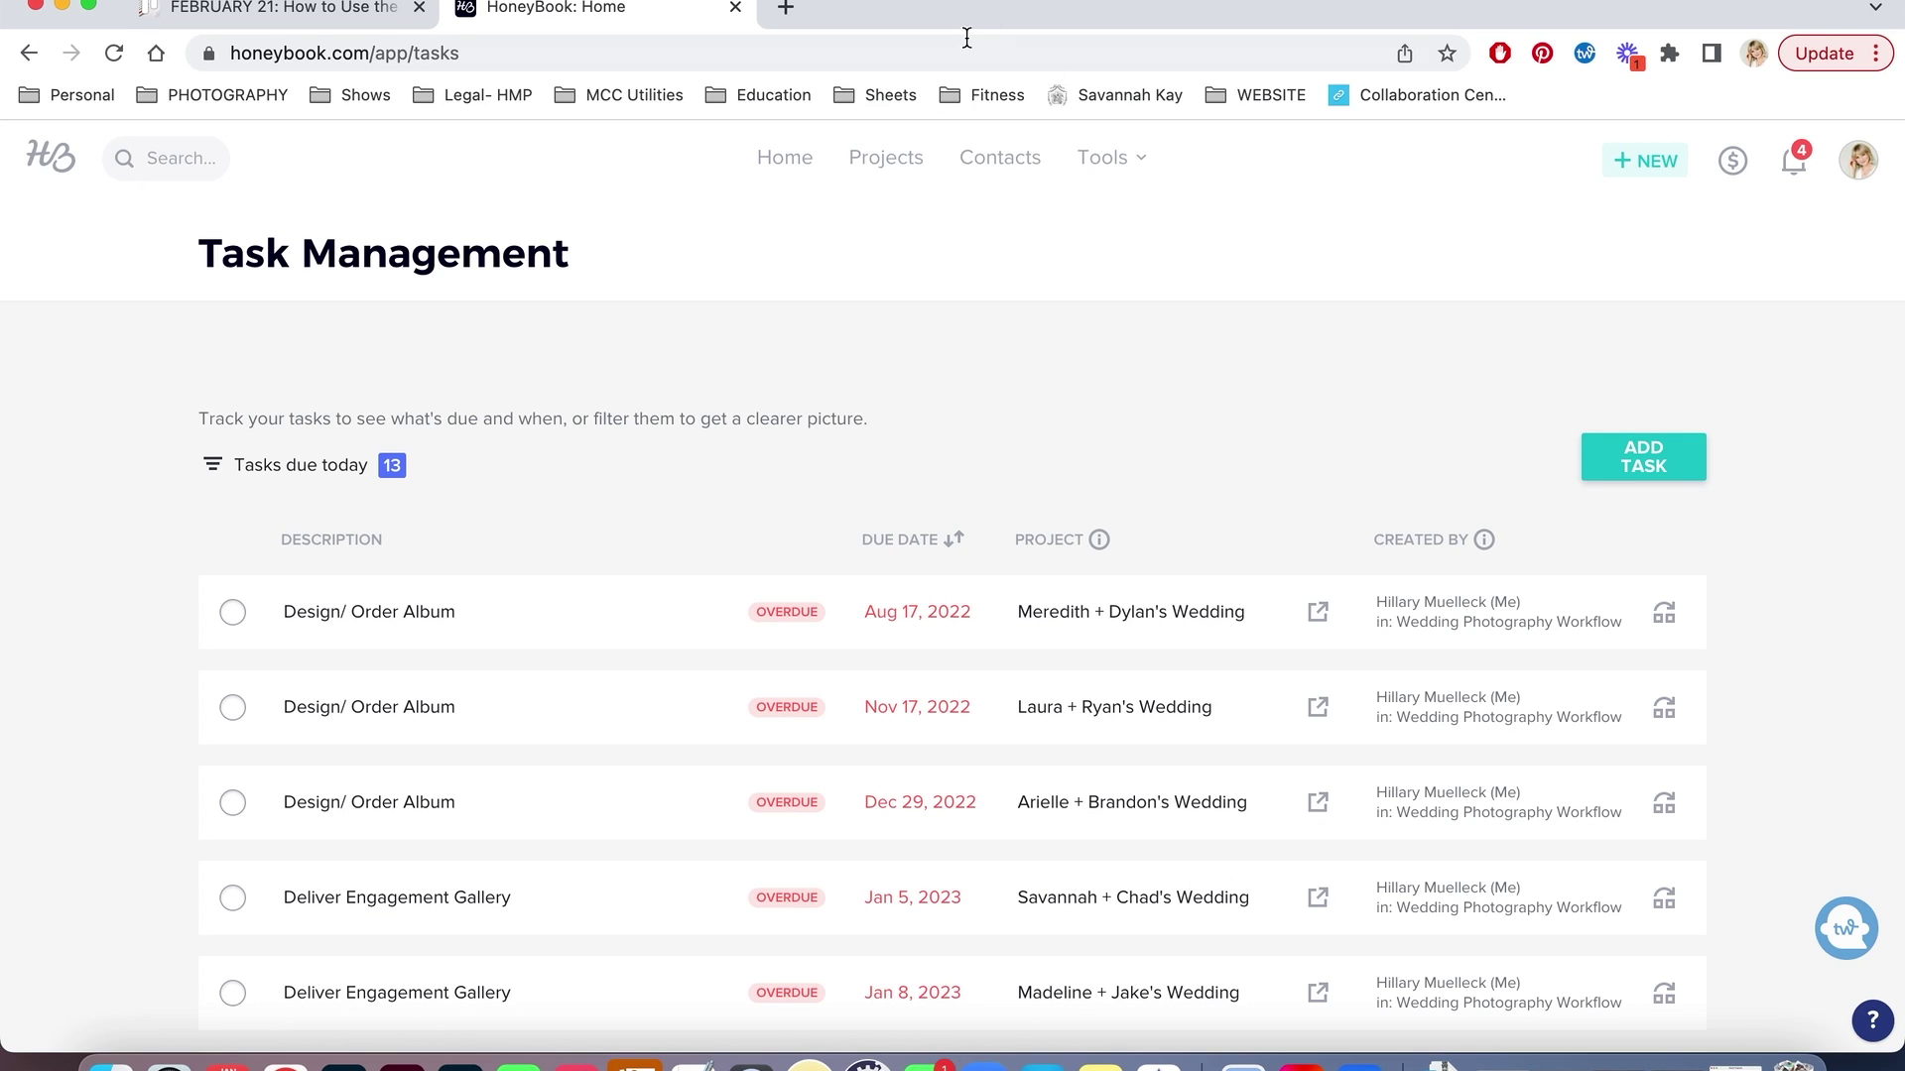
pyautogui.click(906, 170)
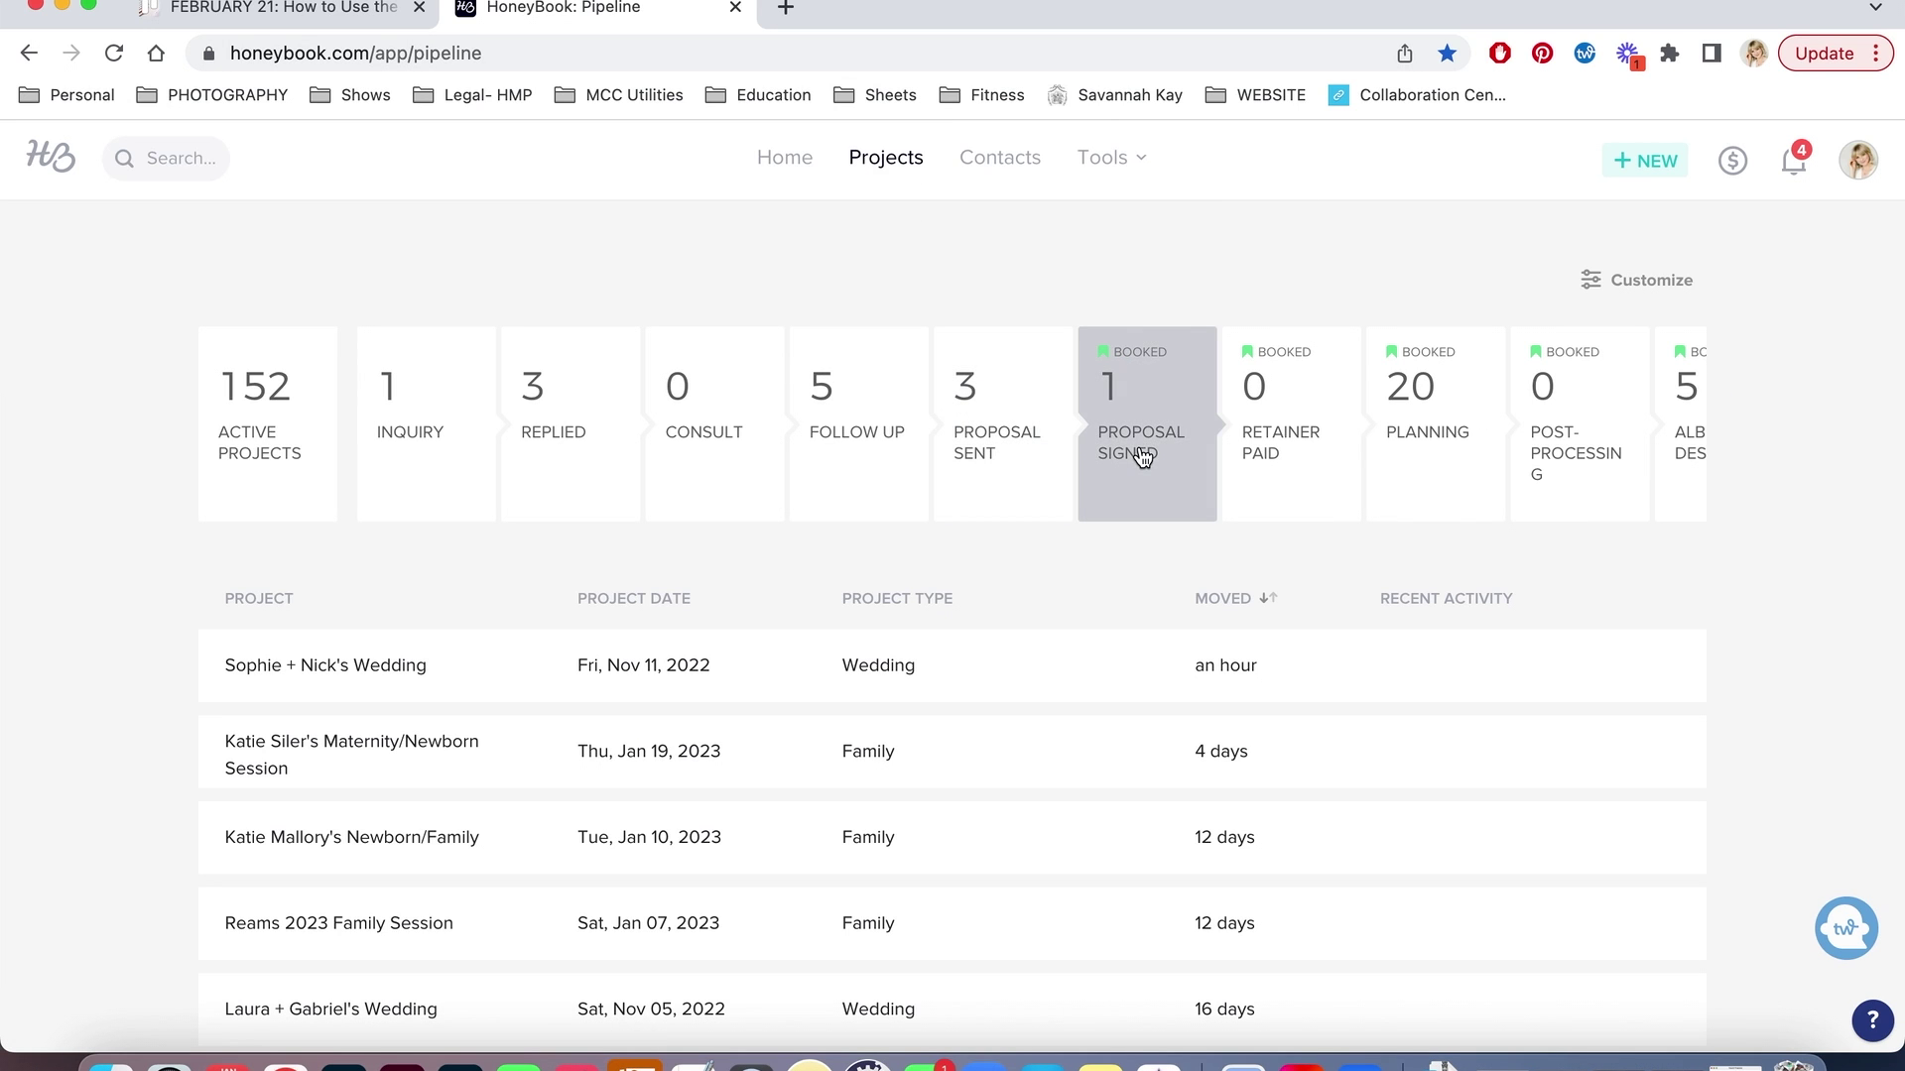
pyautogui.hscroll(3, 1141, 456)
pyautogui.hscroll(3, 1141, 457)
pyautogui.click(1032, 437)
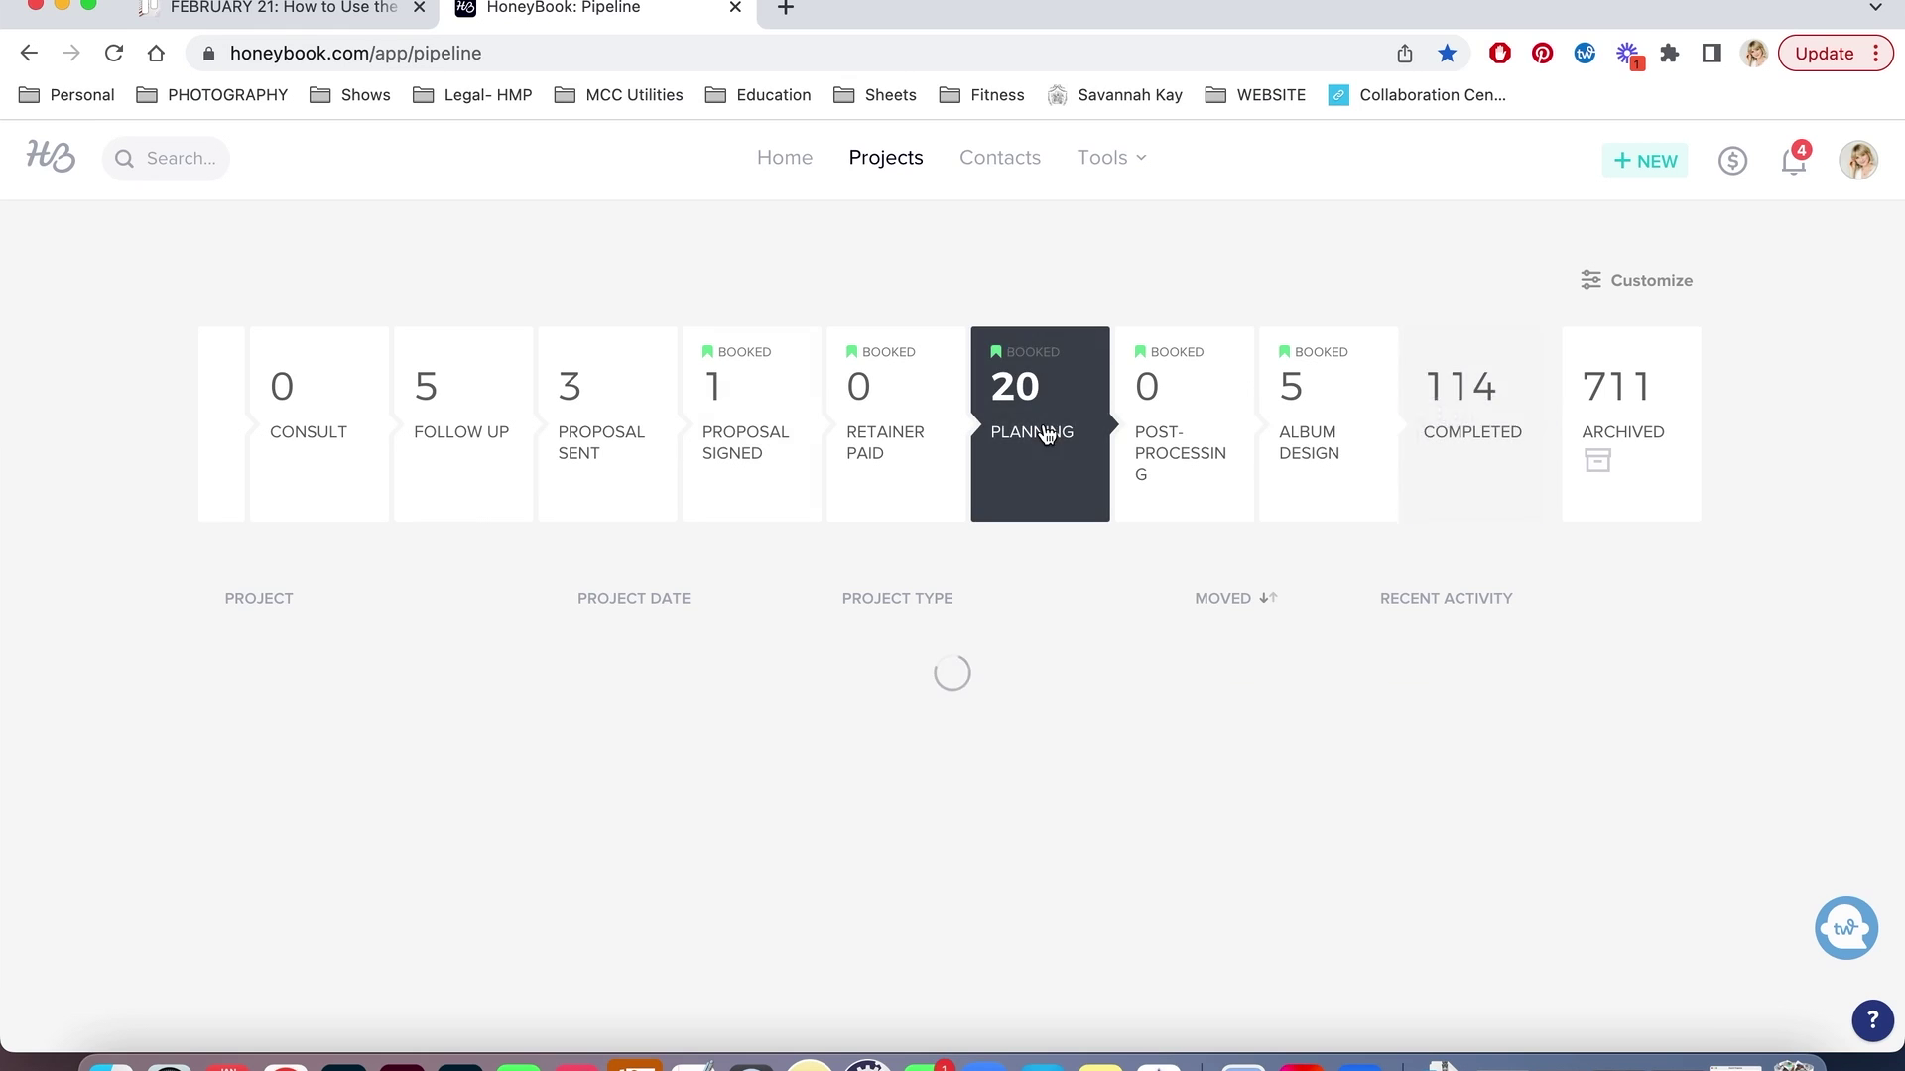
pyautogui.scroll(-5, 695, 694)
pyautogui.click(353, 800)
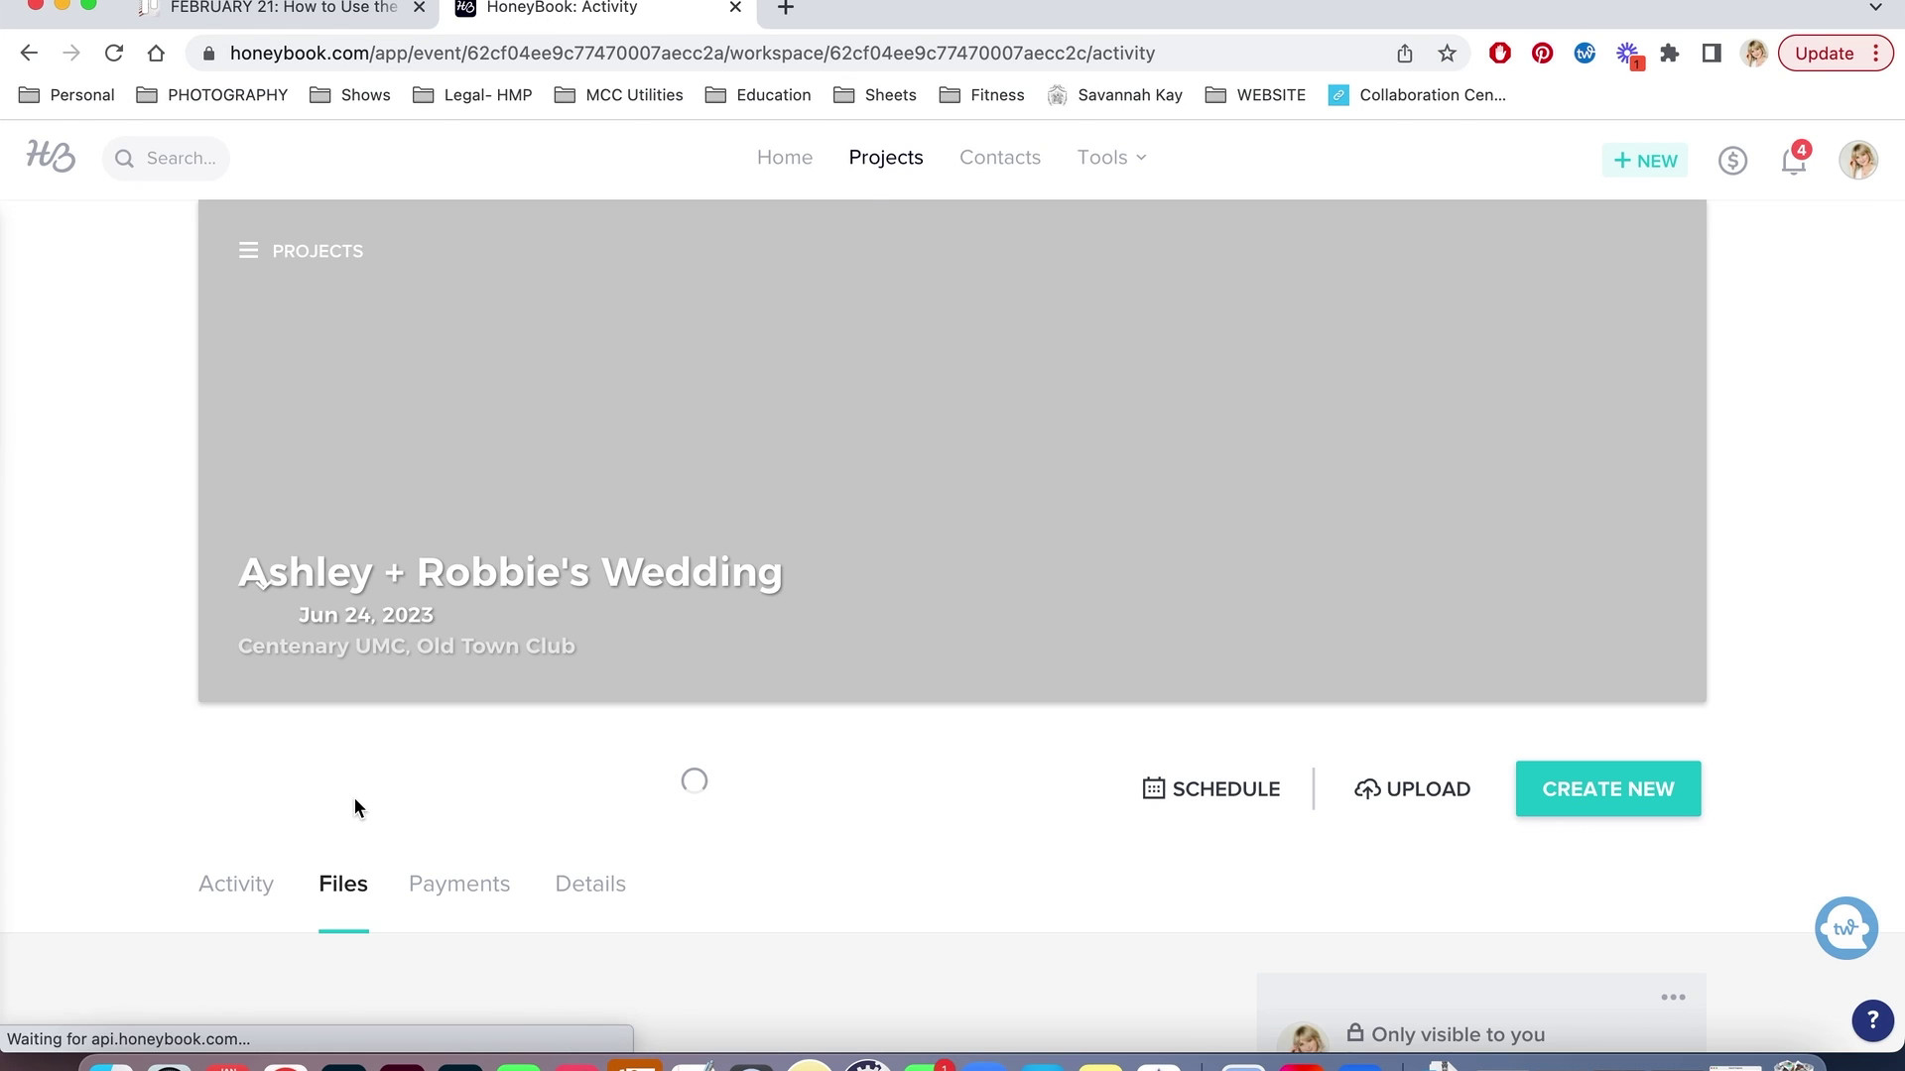
pyautogui.scroll(-3, 359, 808)
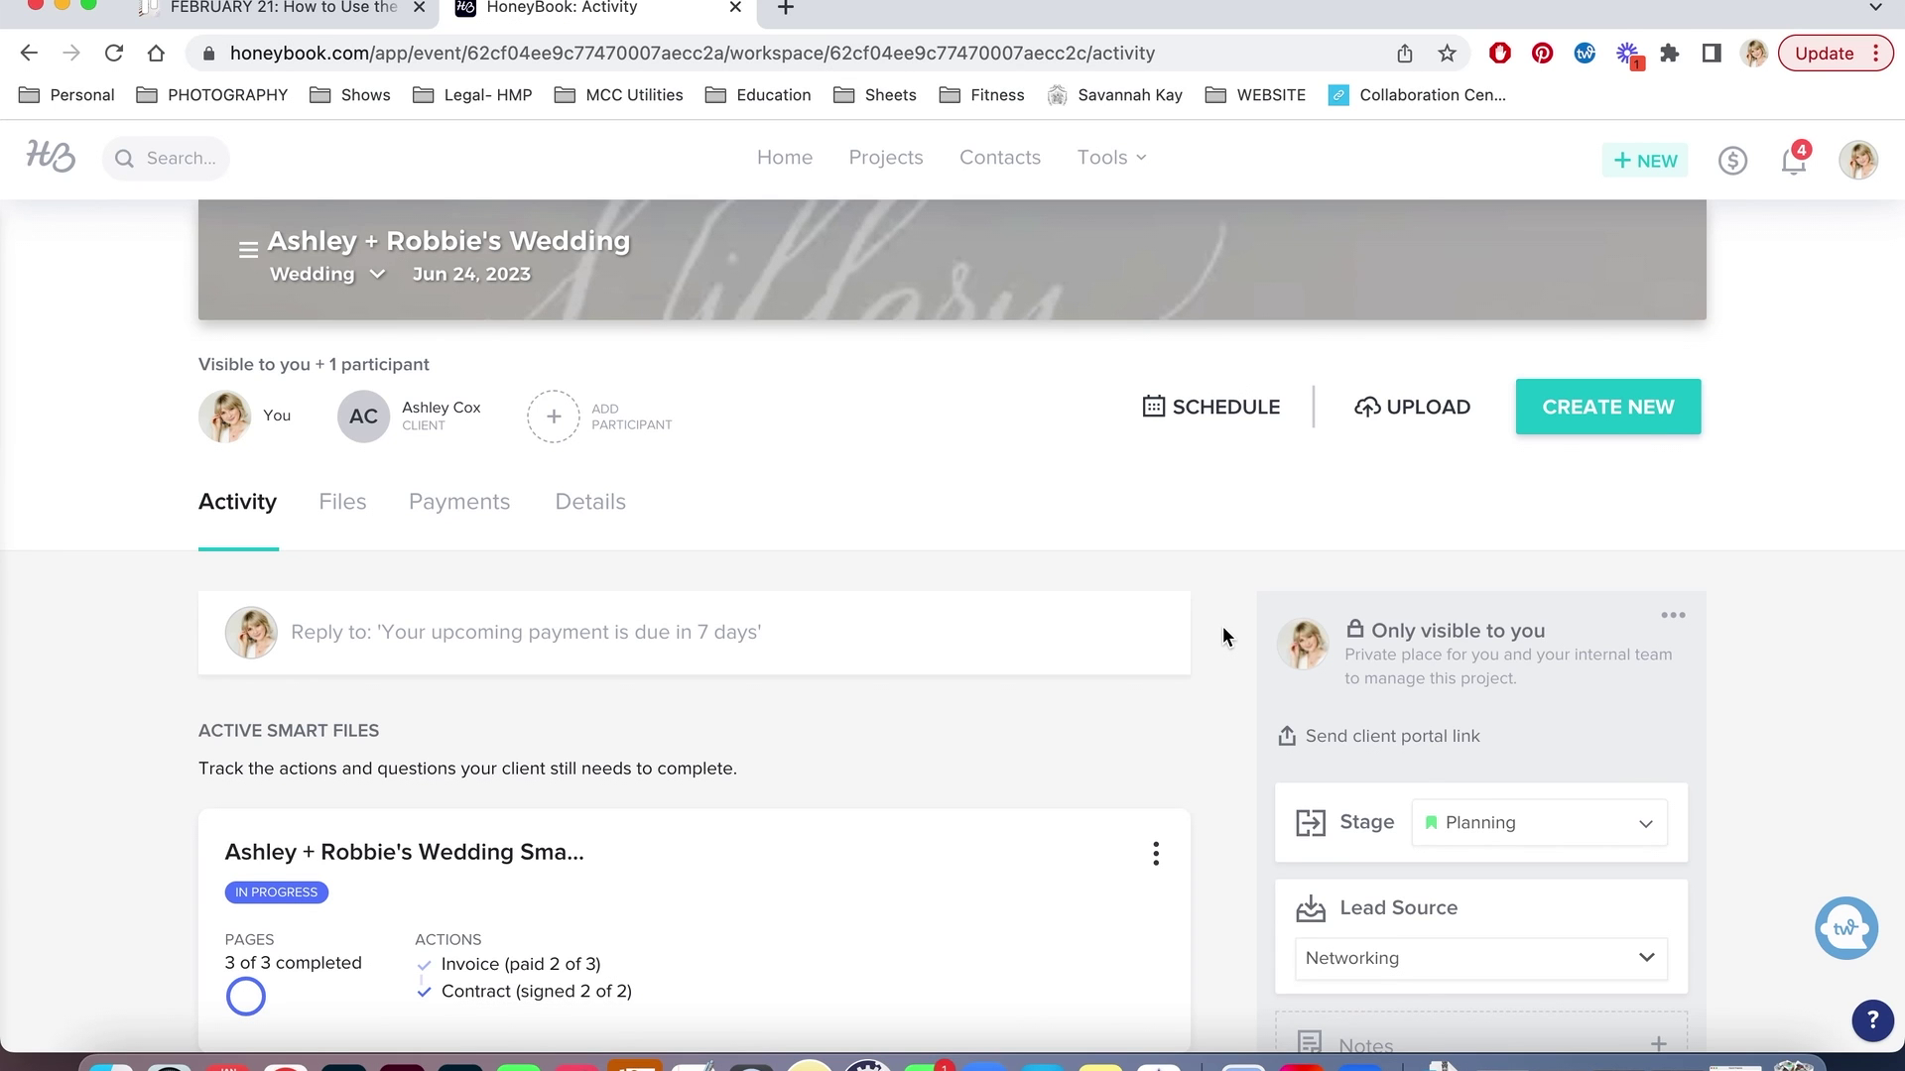
pyautogui.scroll(-10, 1382, 855)
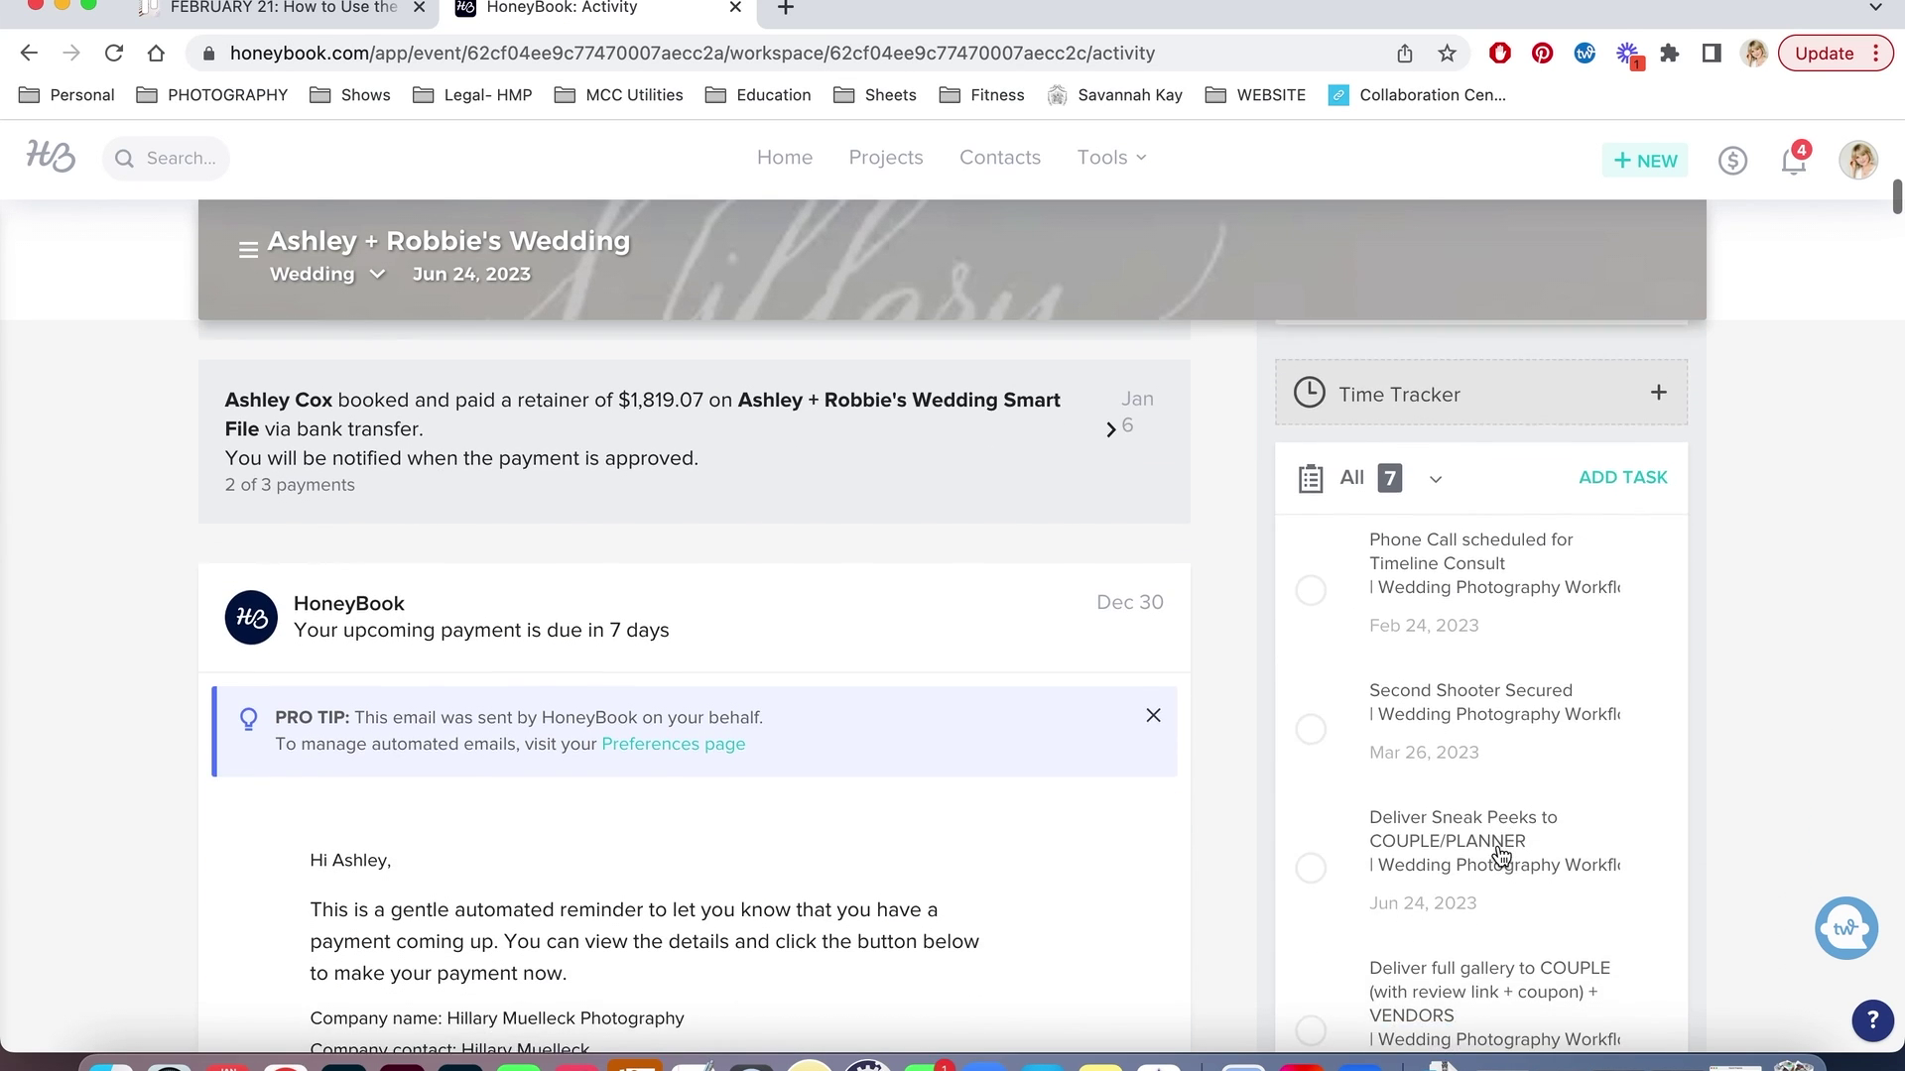
pyautogui.scroll(-10, 1498, 845)
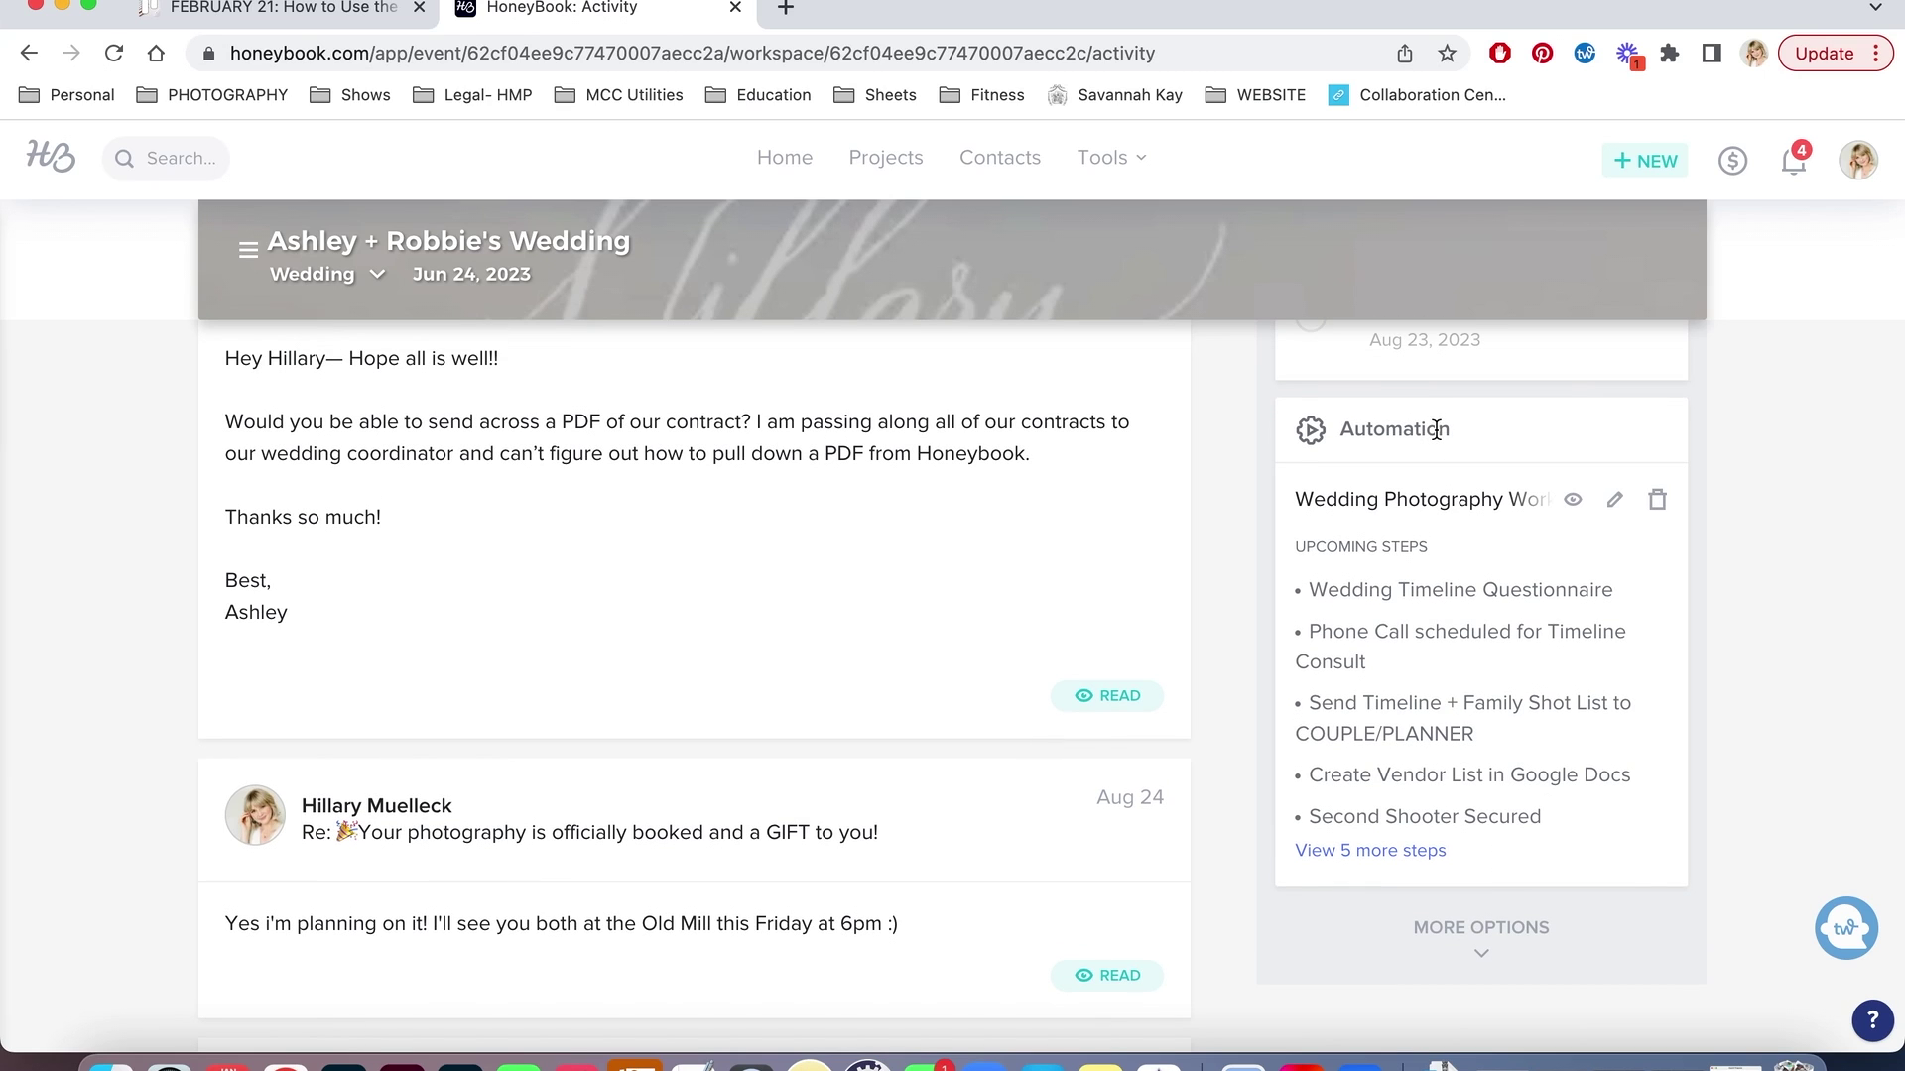
pyautogui.moveTo(1449, 497)
pyautogui.scroll(15, 1504, 764)
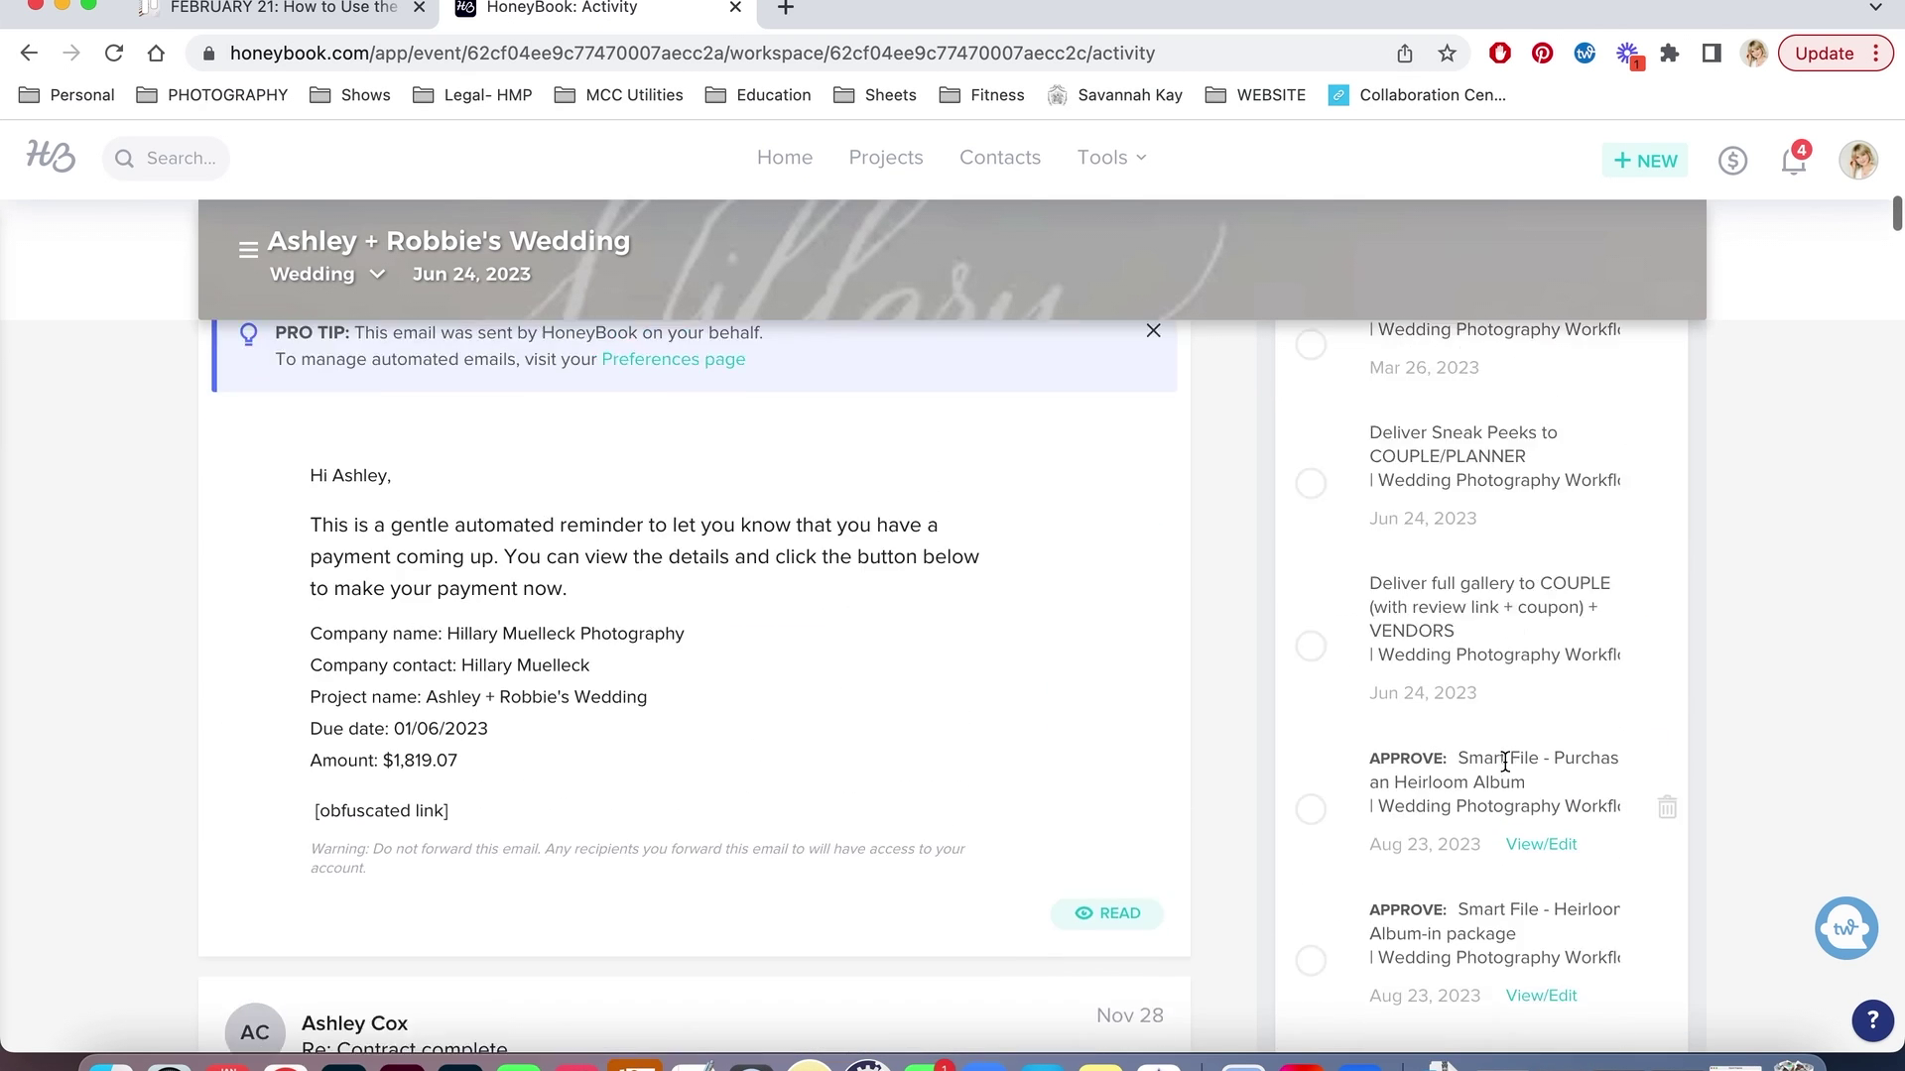
pyautogui.scroll(2, 1505, 761)
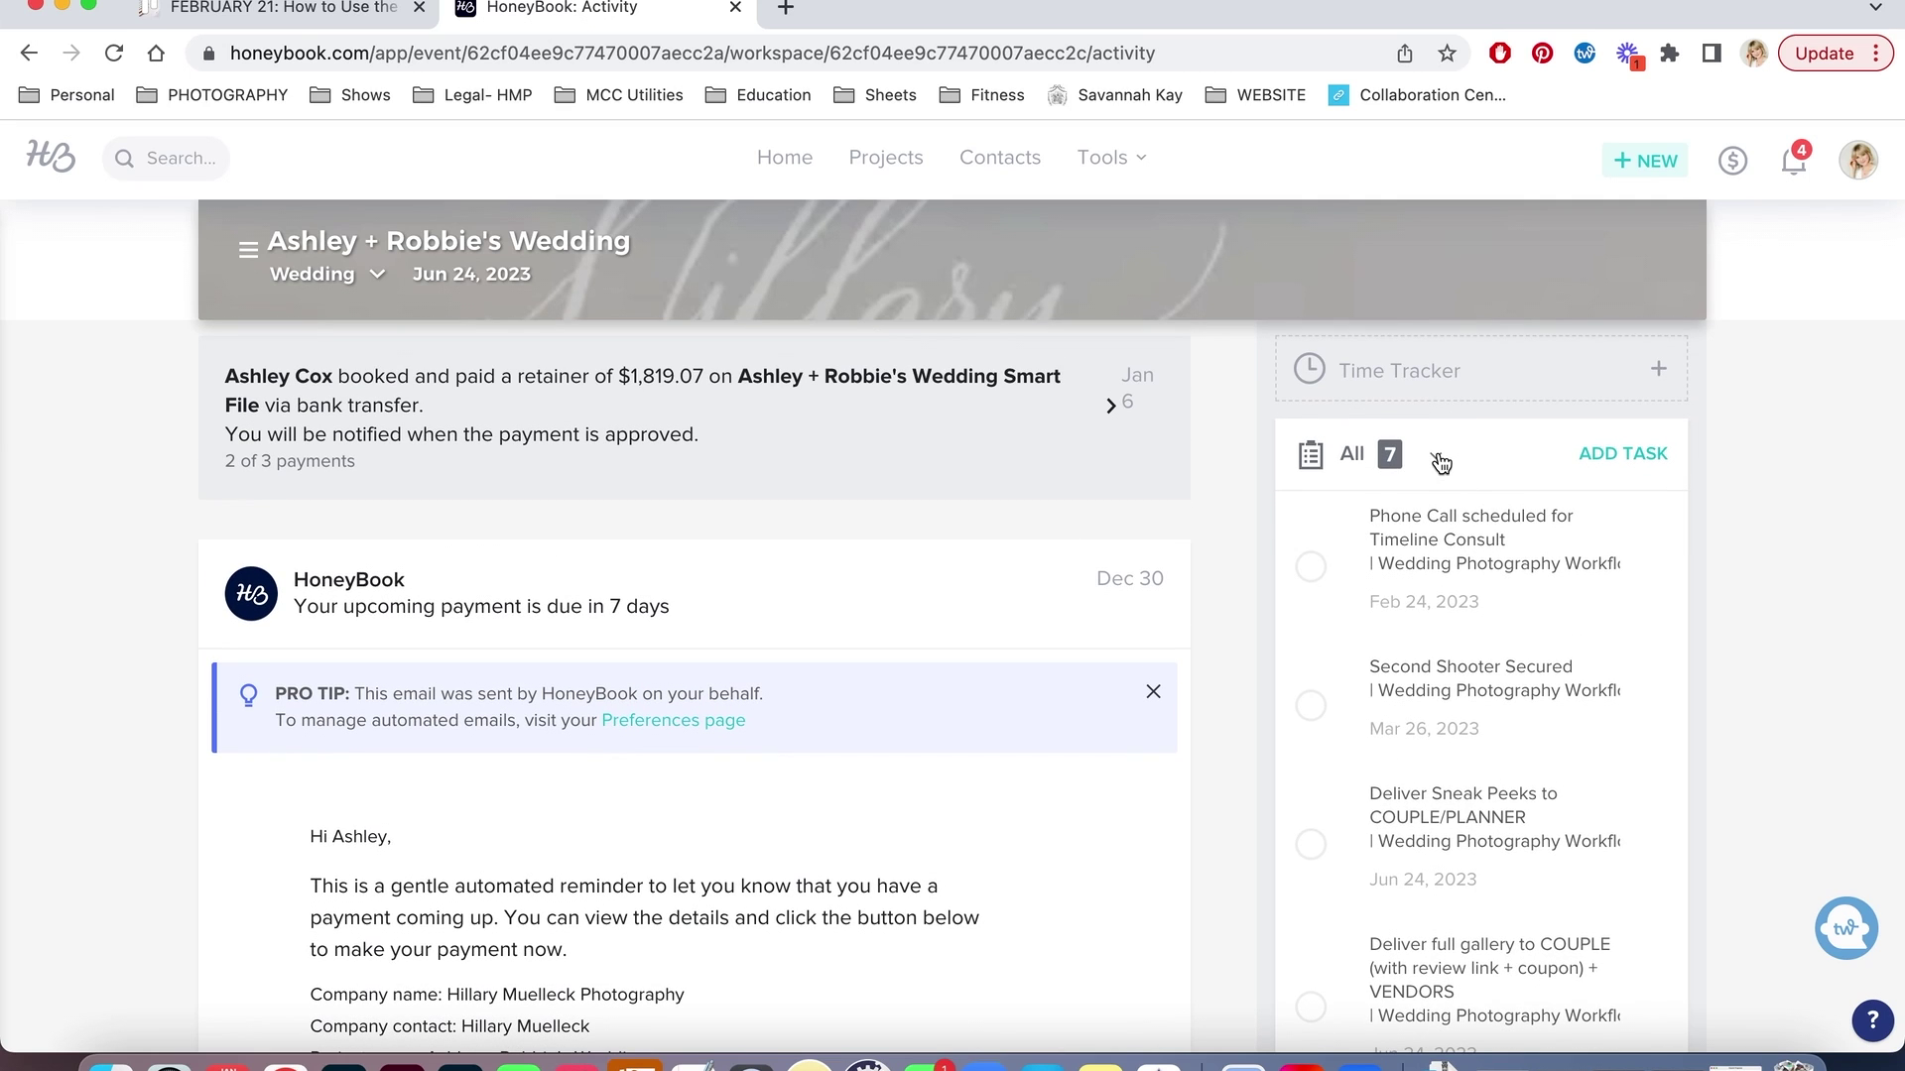
pyautogui.click(1435, 455)
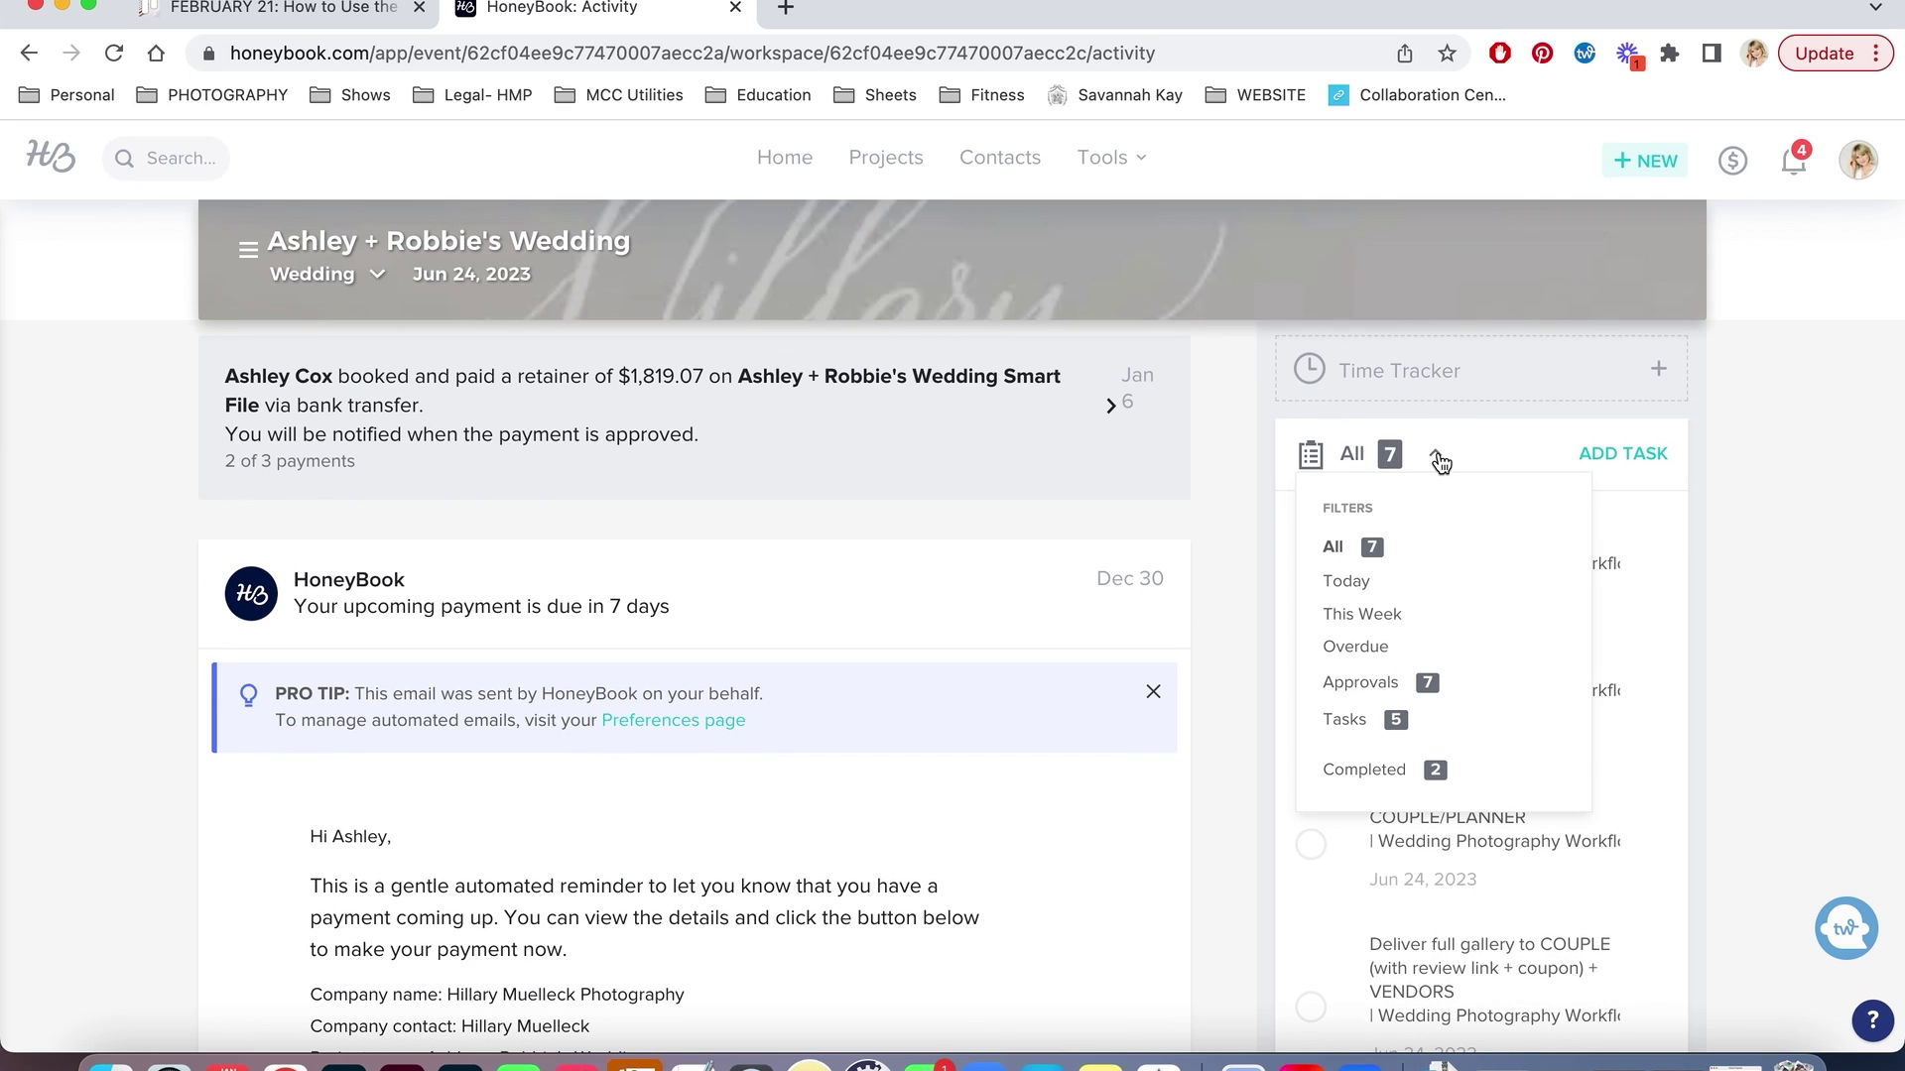
pyautogui.click(1397, 552)
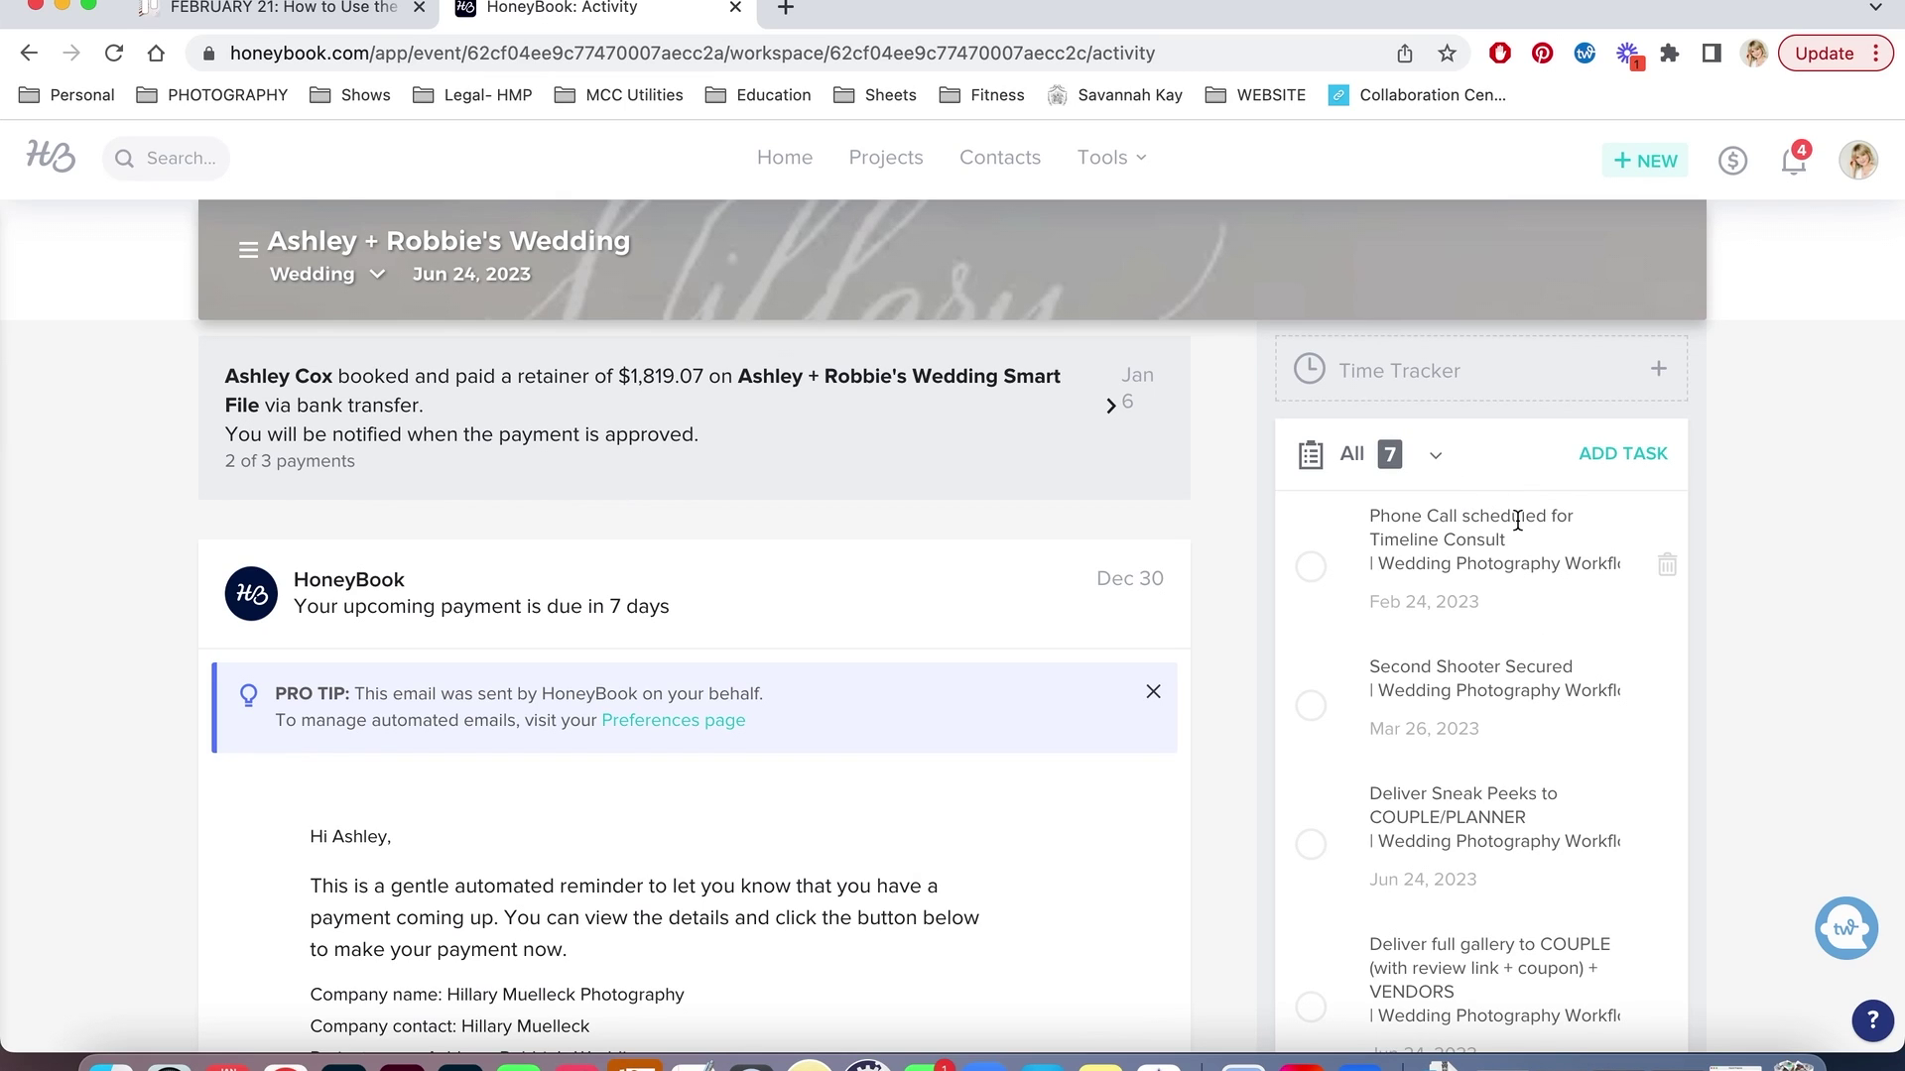
pyautogui.scroll(-3, 1526, 547)
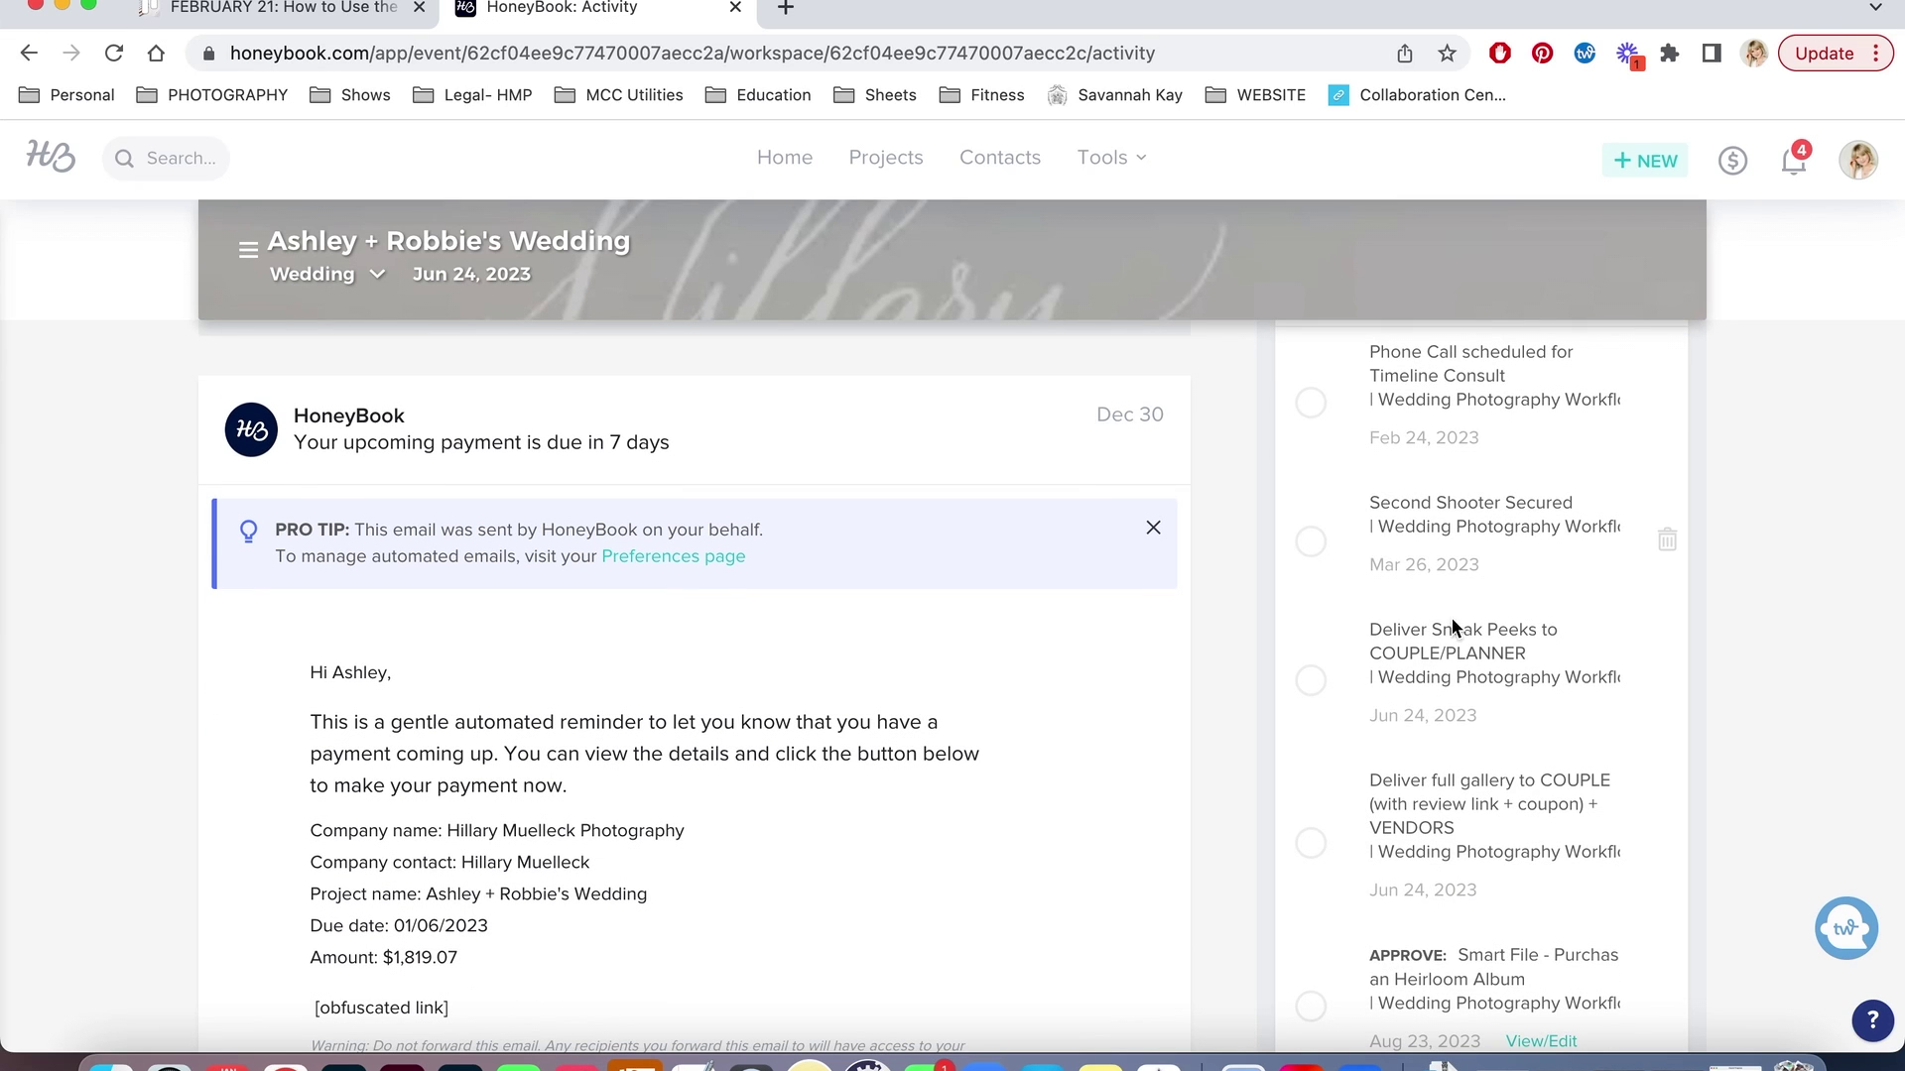
pyautogui.scroll(-3, 1414, 708)
pyautogui.scroll(-2, 1414, 706)
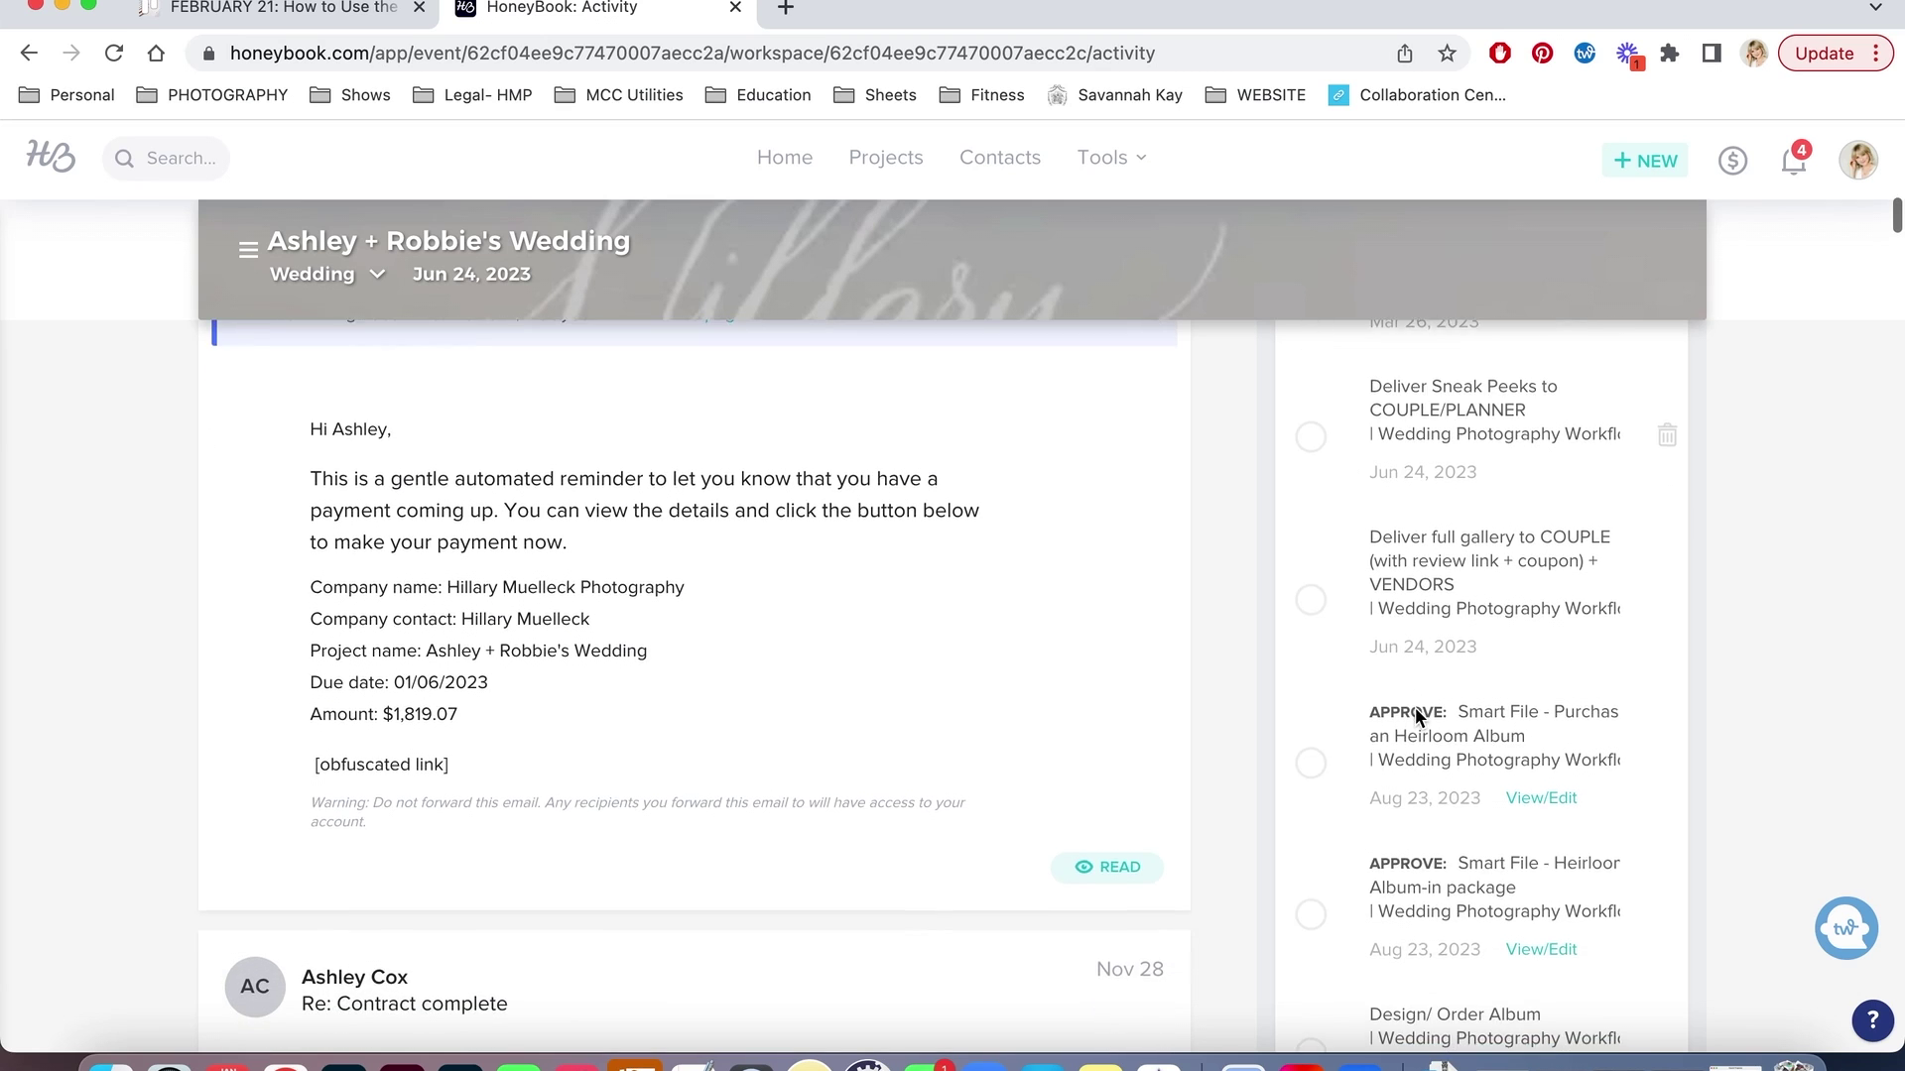
pyautogui.scroll(2, 1415, 706)
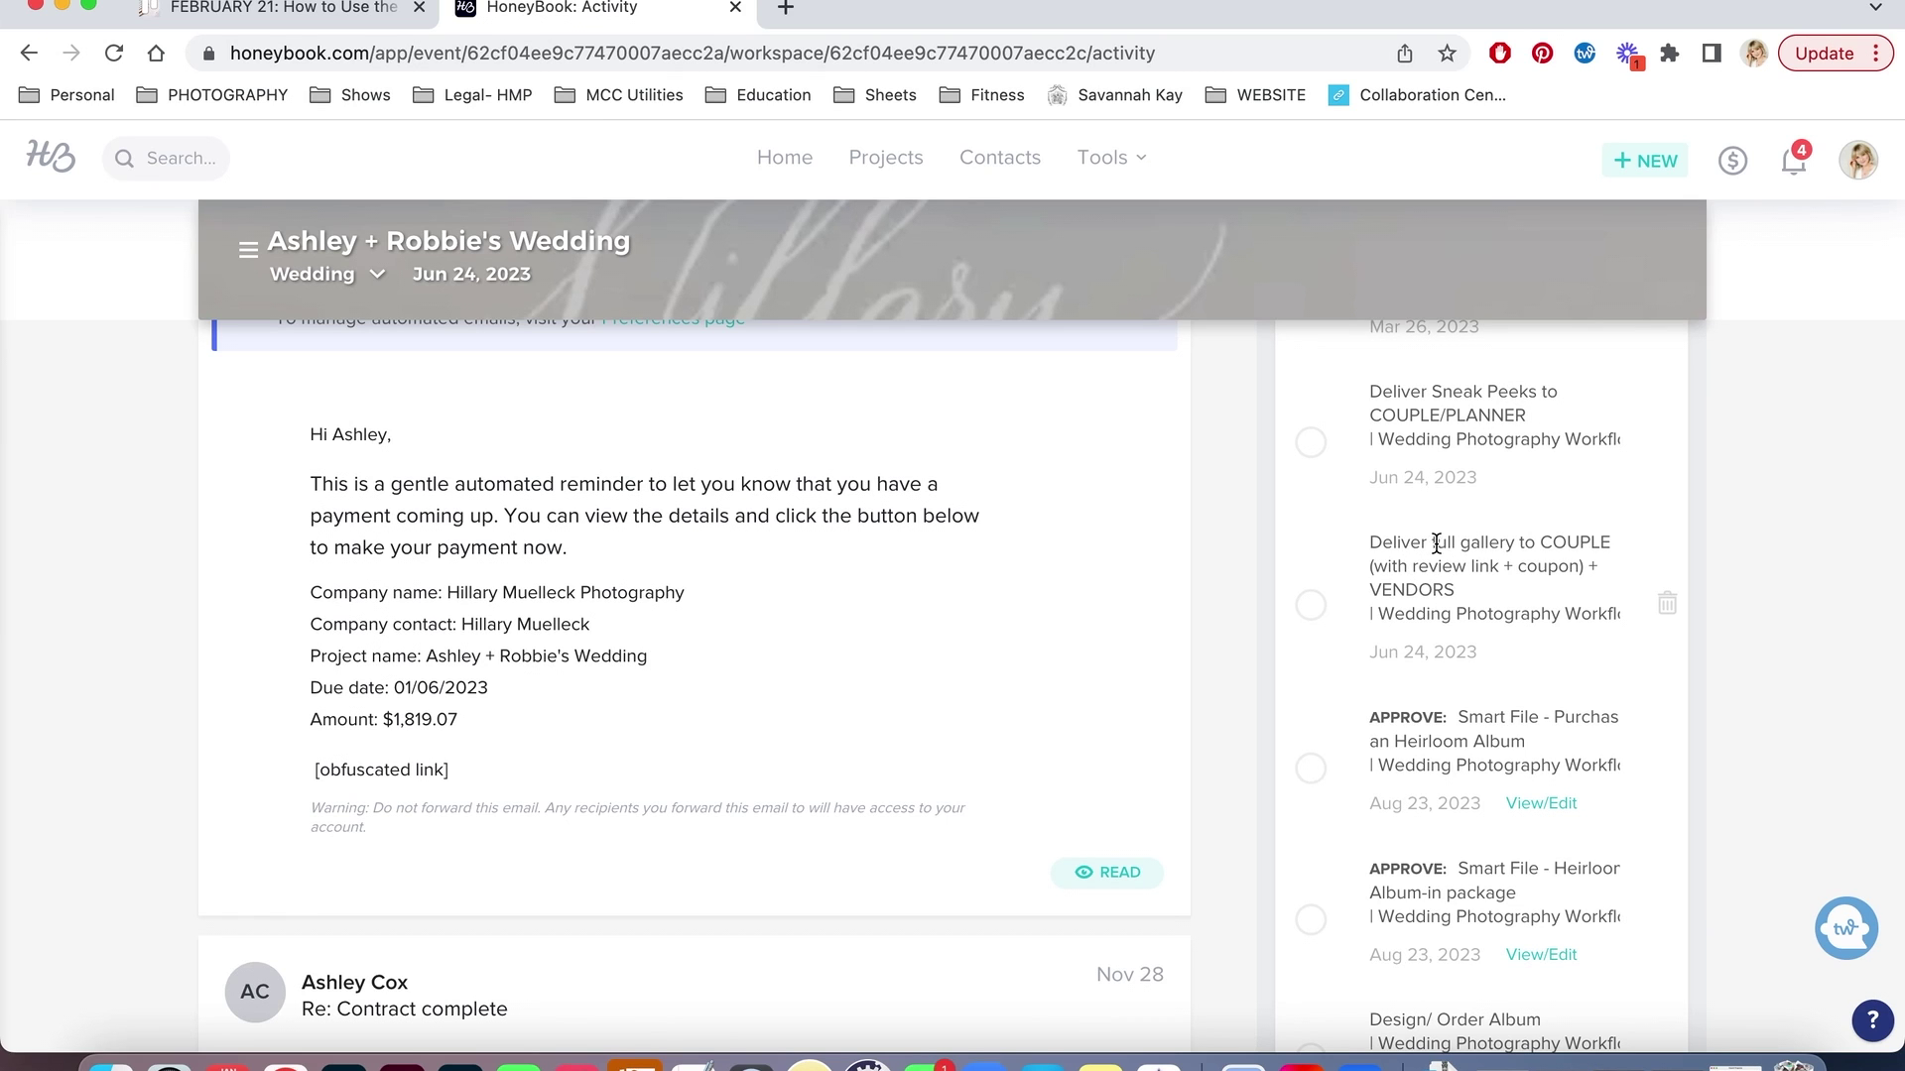
pyautogui.scroll(-2, 1525, 548)
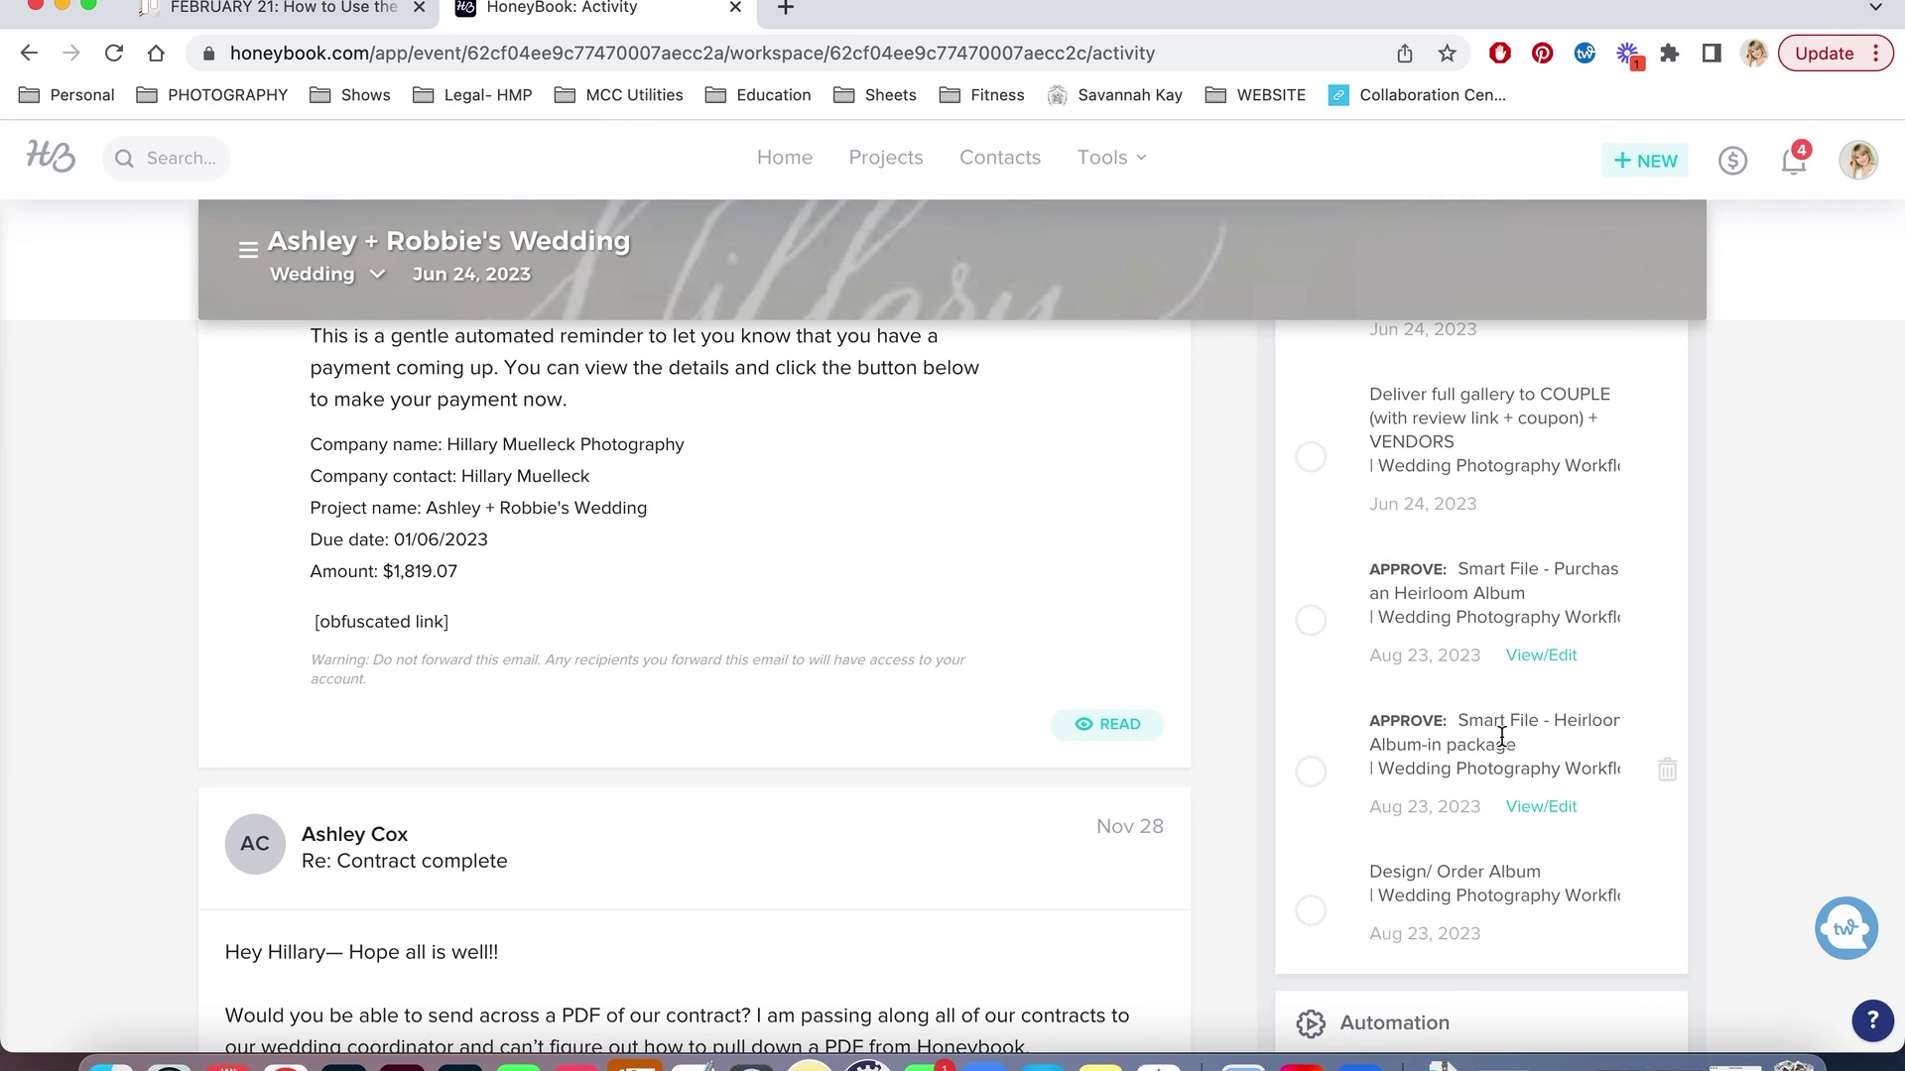
pyautogui.scroll(-2, 1415, 873)
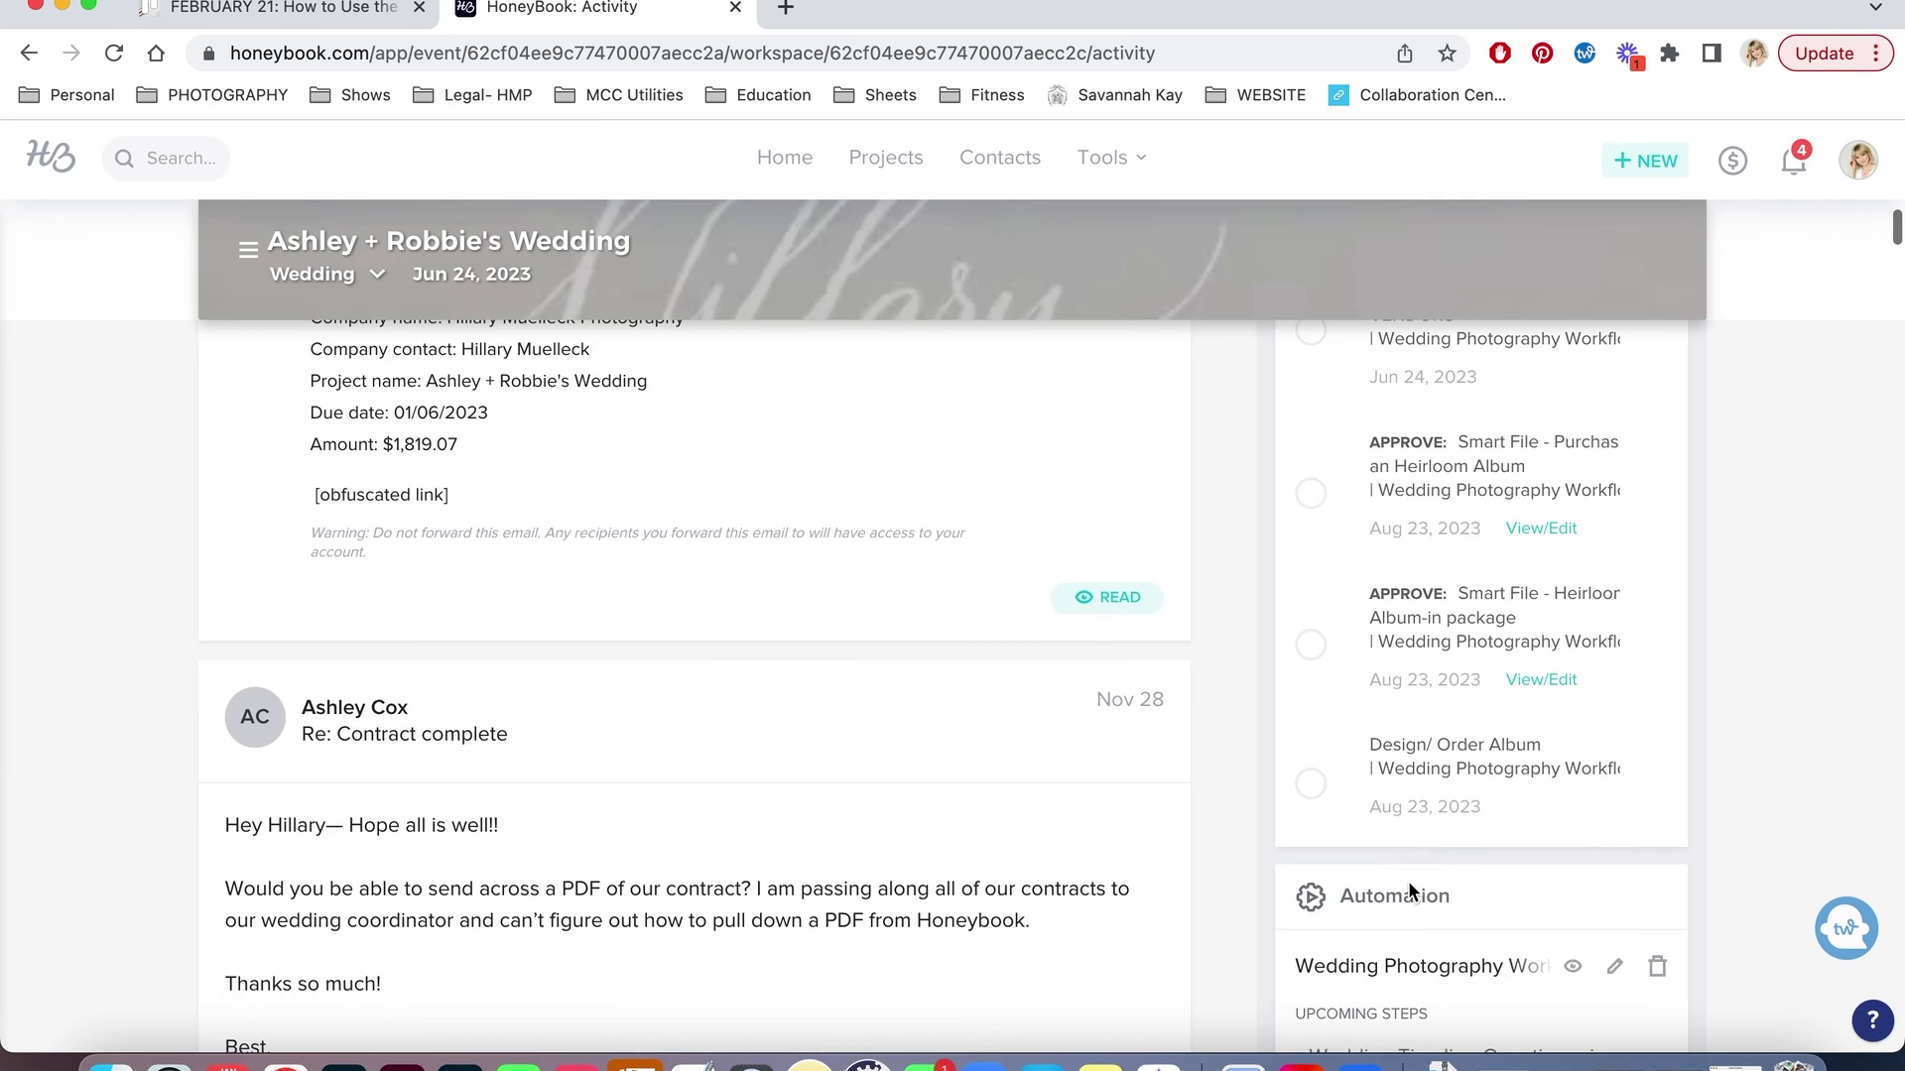
pyautogui.scroll(10, 1441, 758)
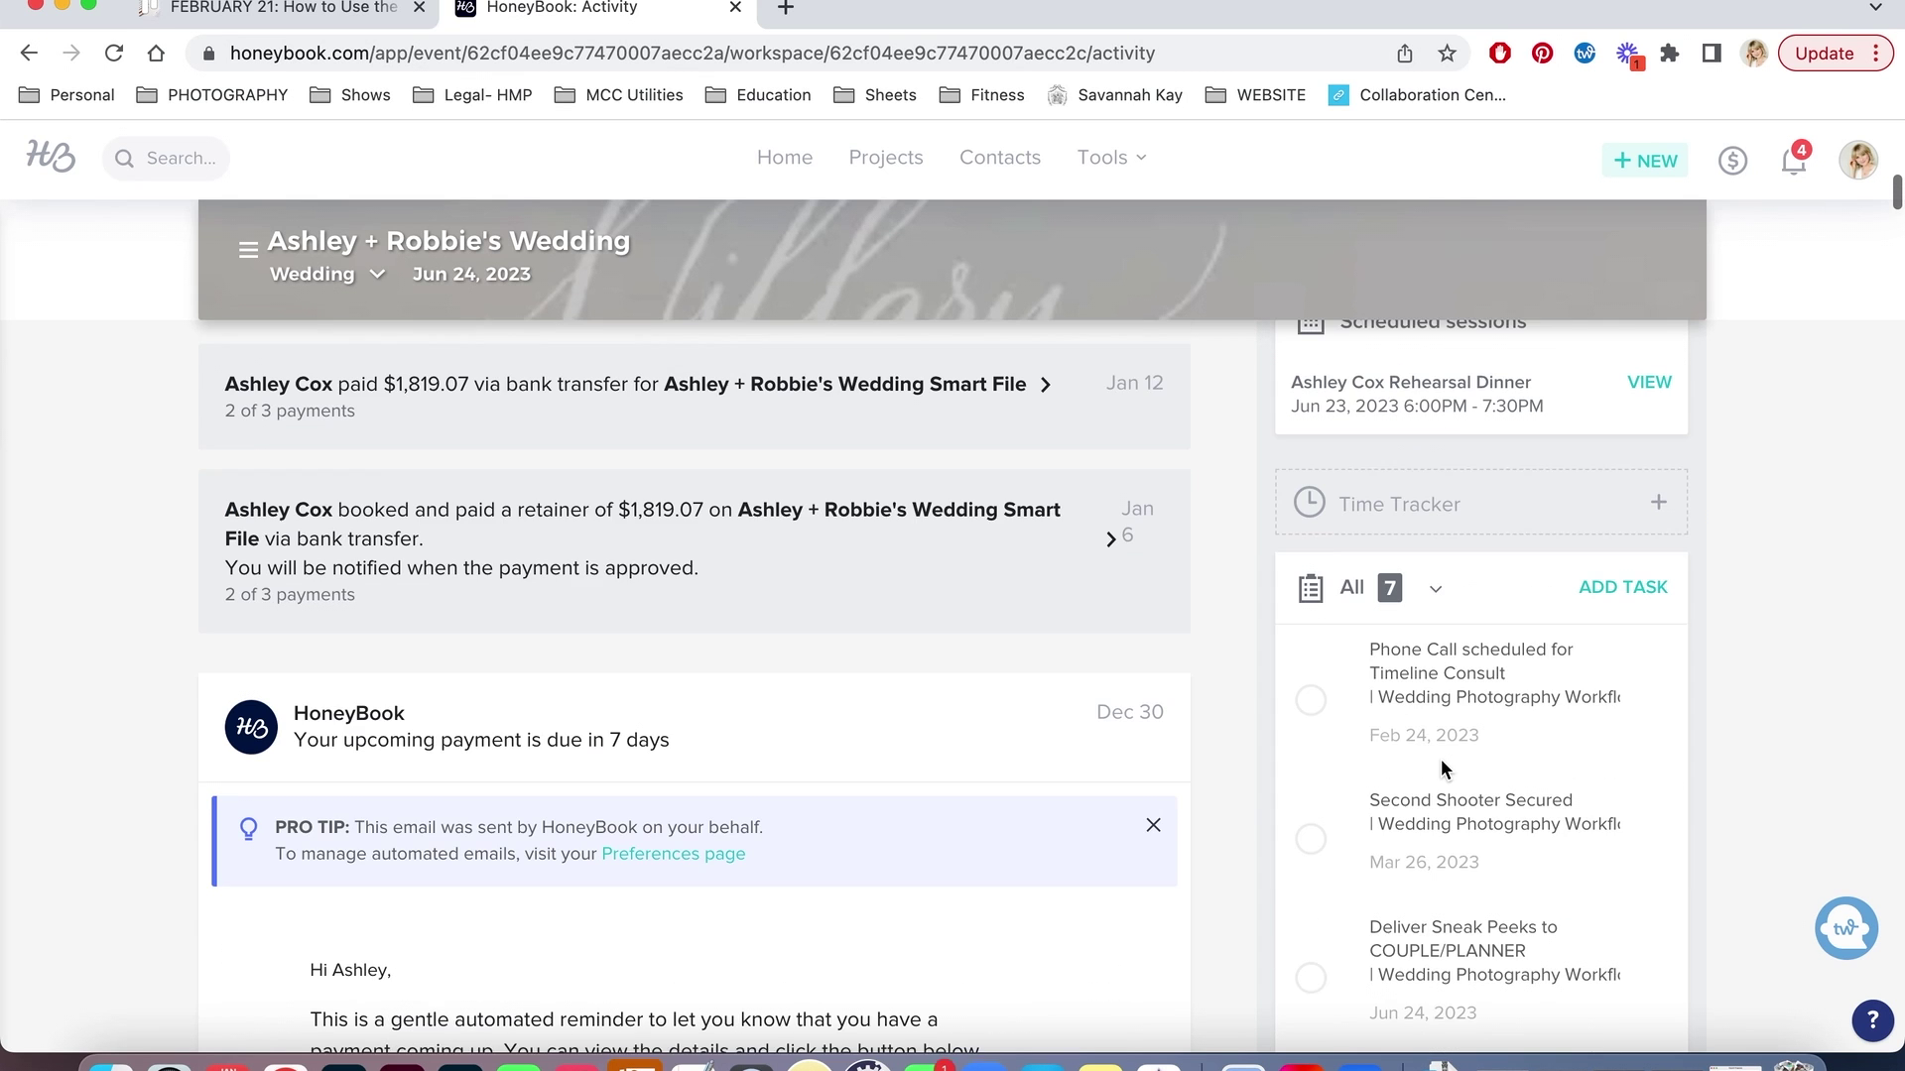
pyautogui.scroll(-5, 1455, 854)
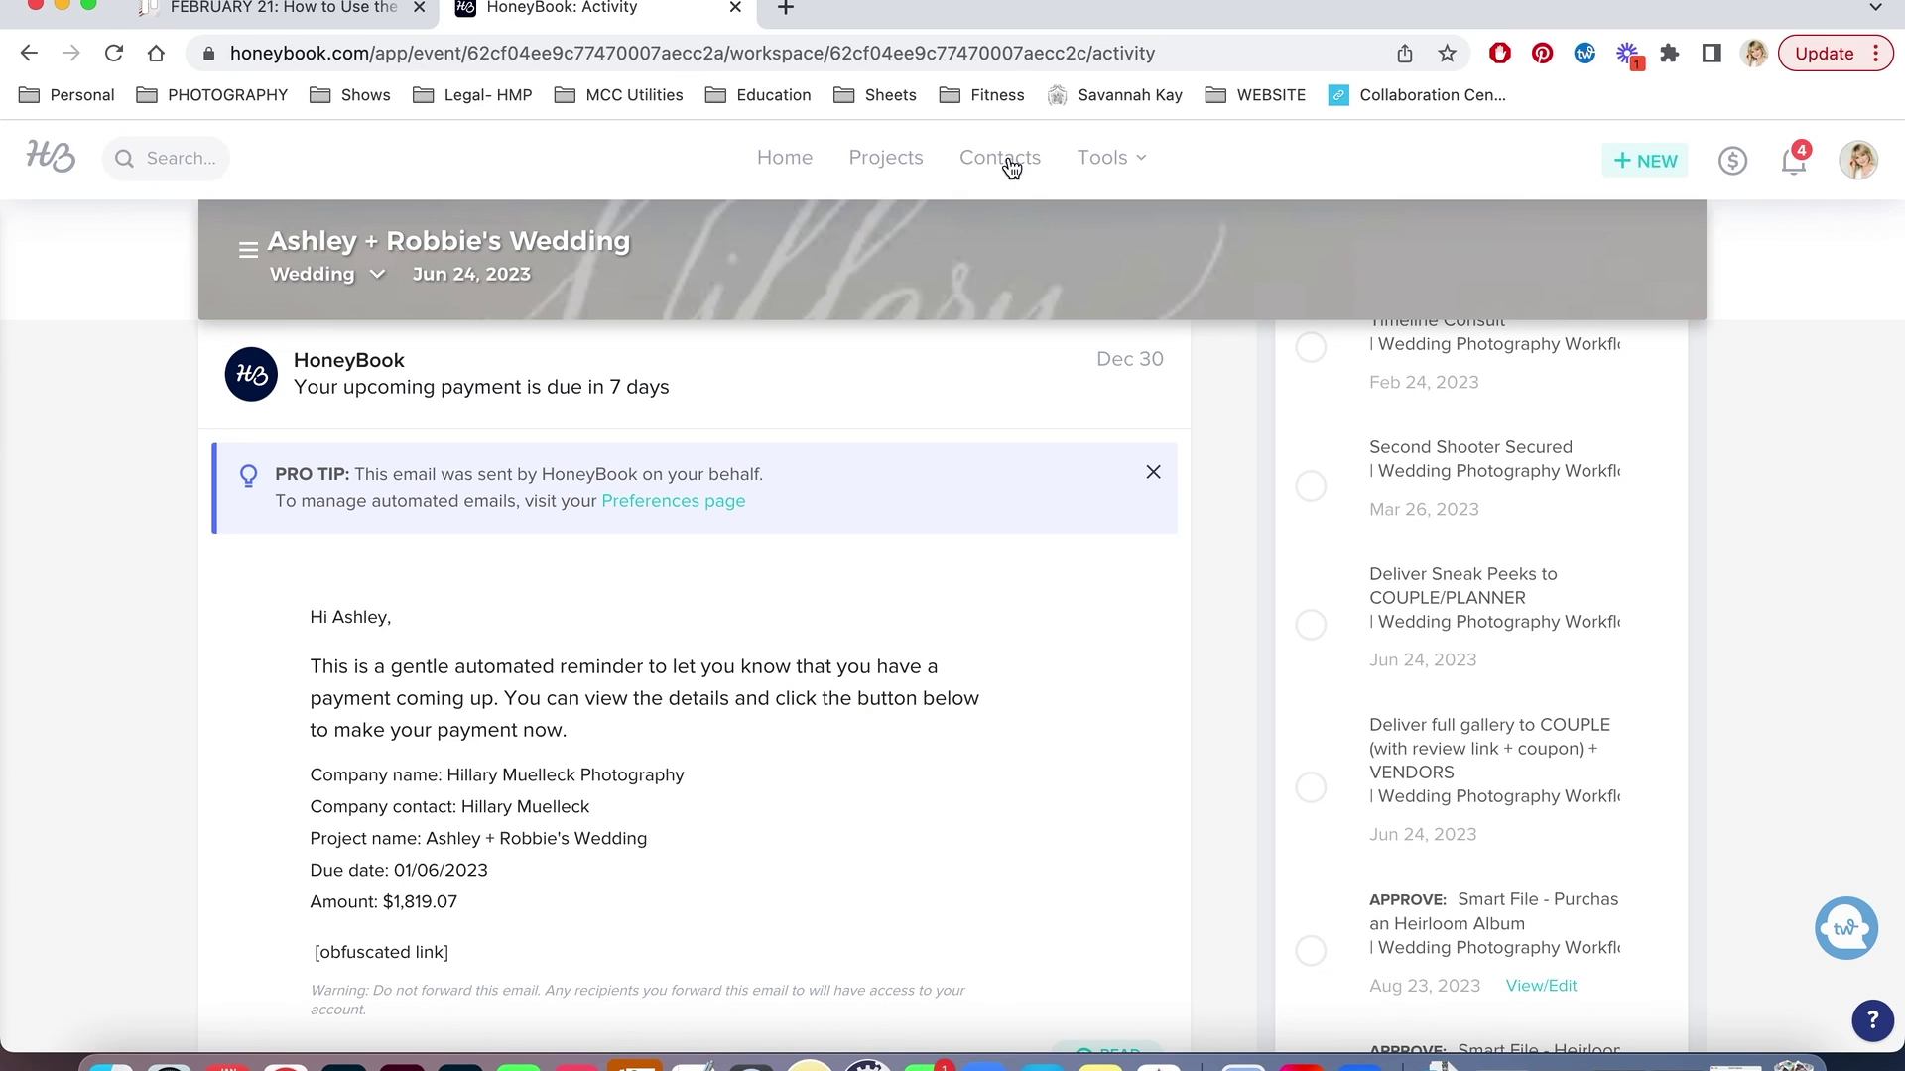
pyautogui.click(804, 166)
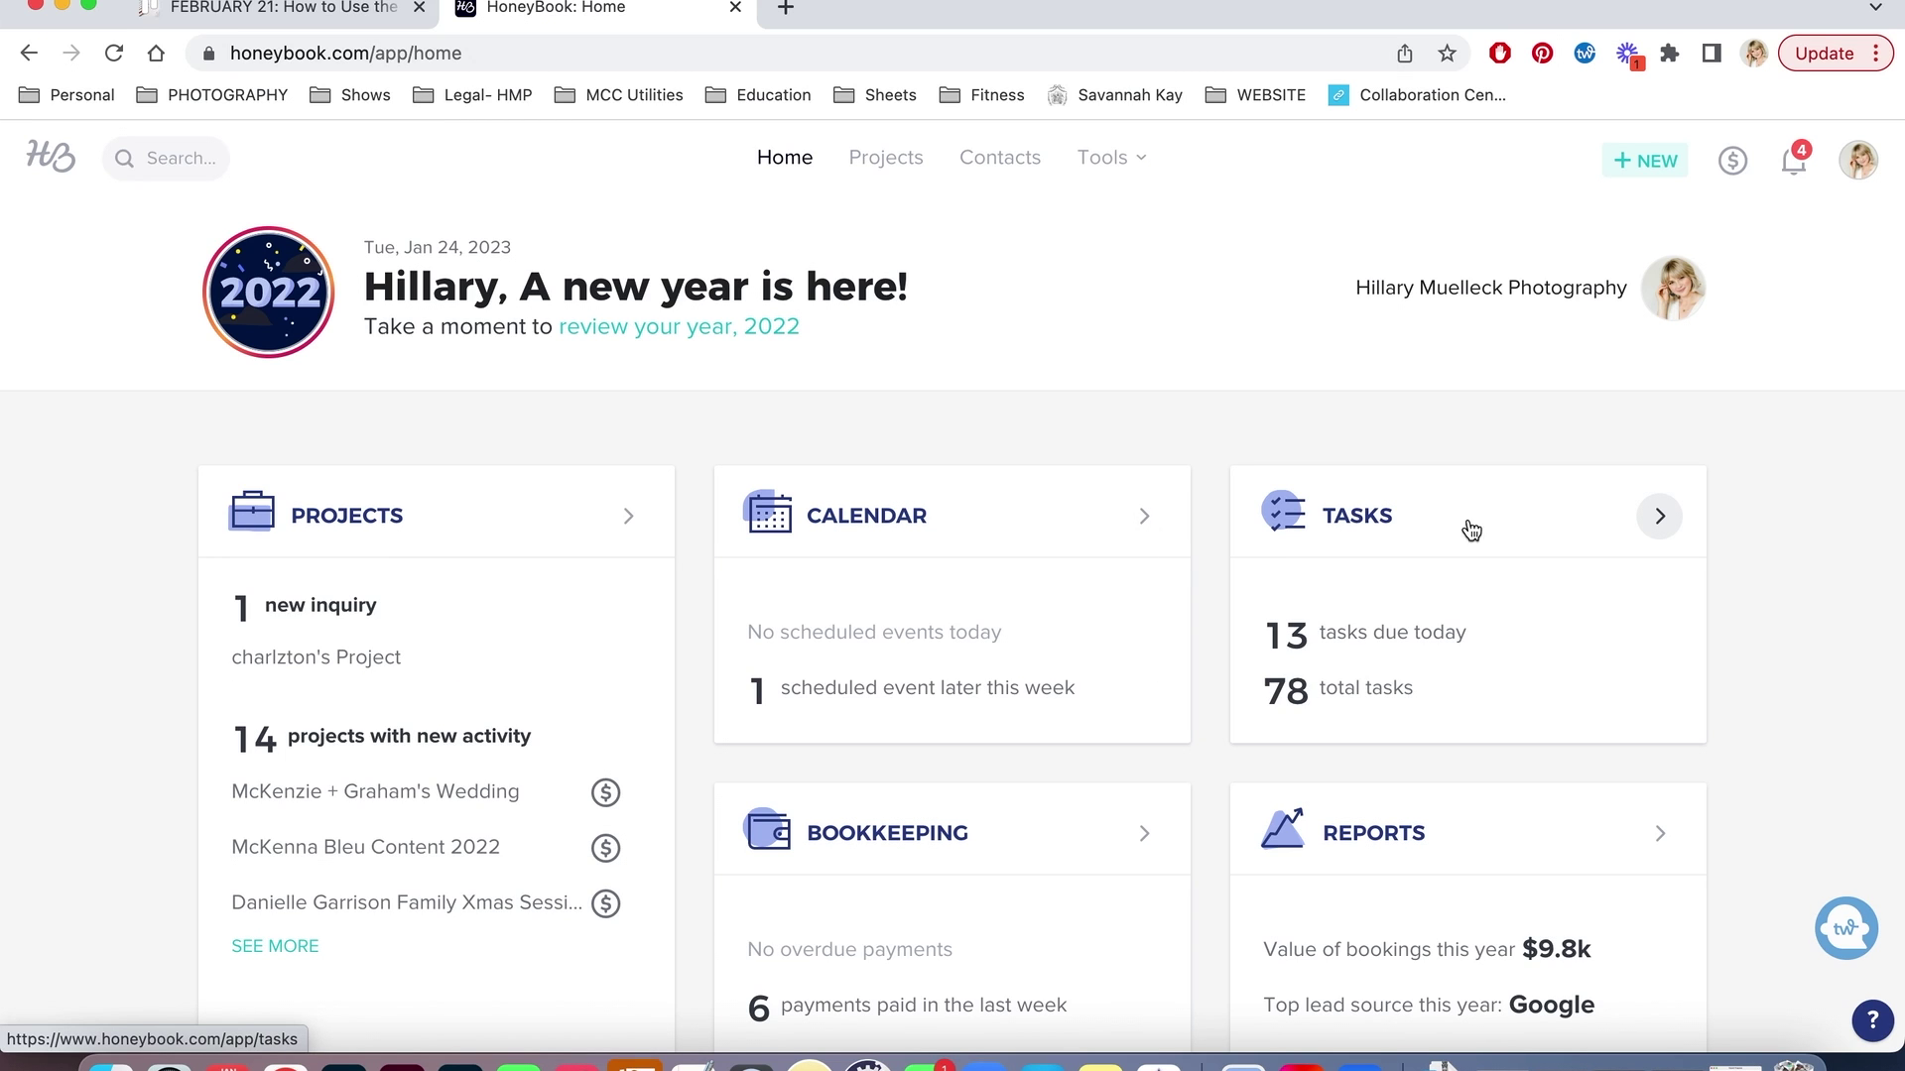
# Step: Open the Task Management list and scroll through the 13 tasks due today
pyautogui.click(1663, 519)
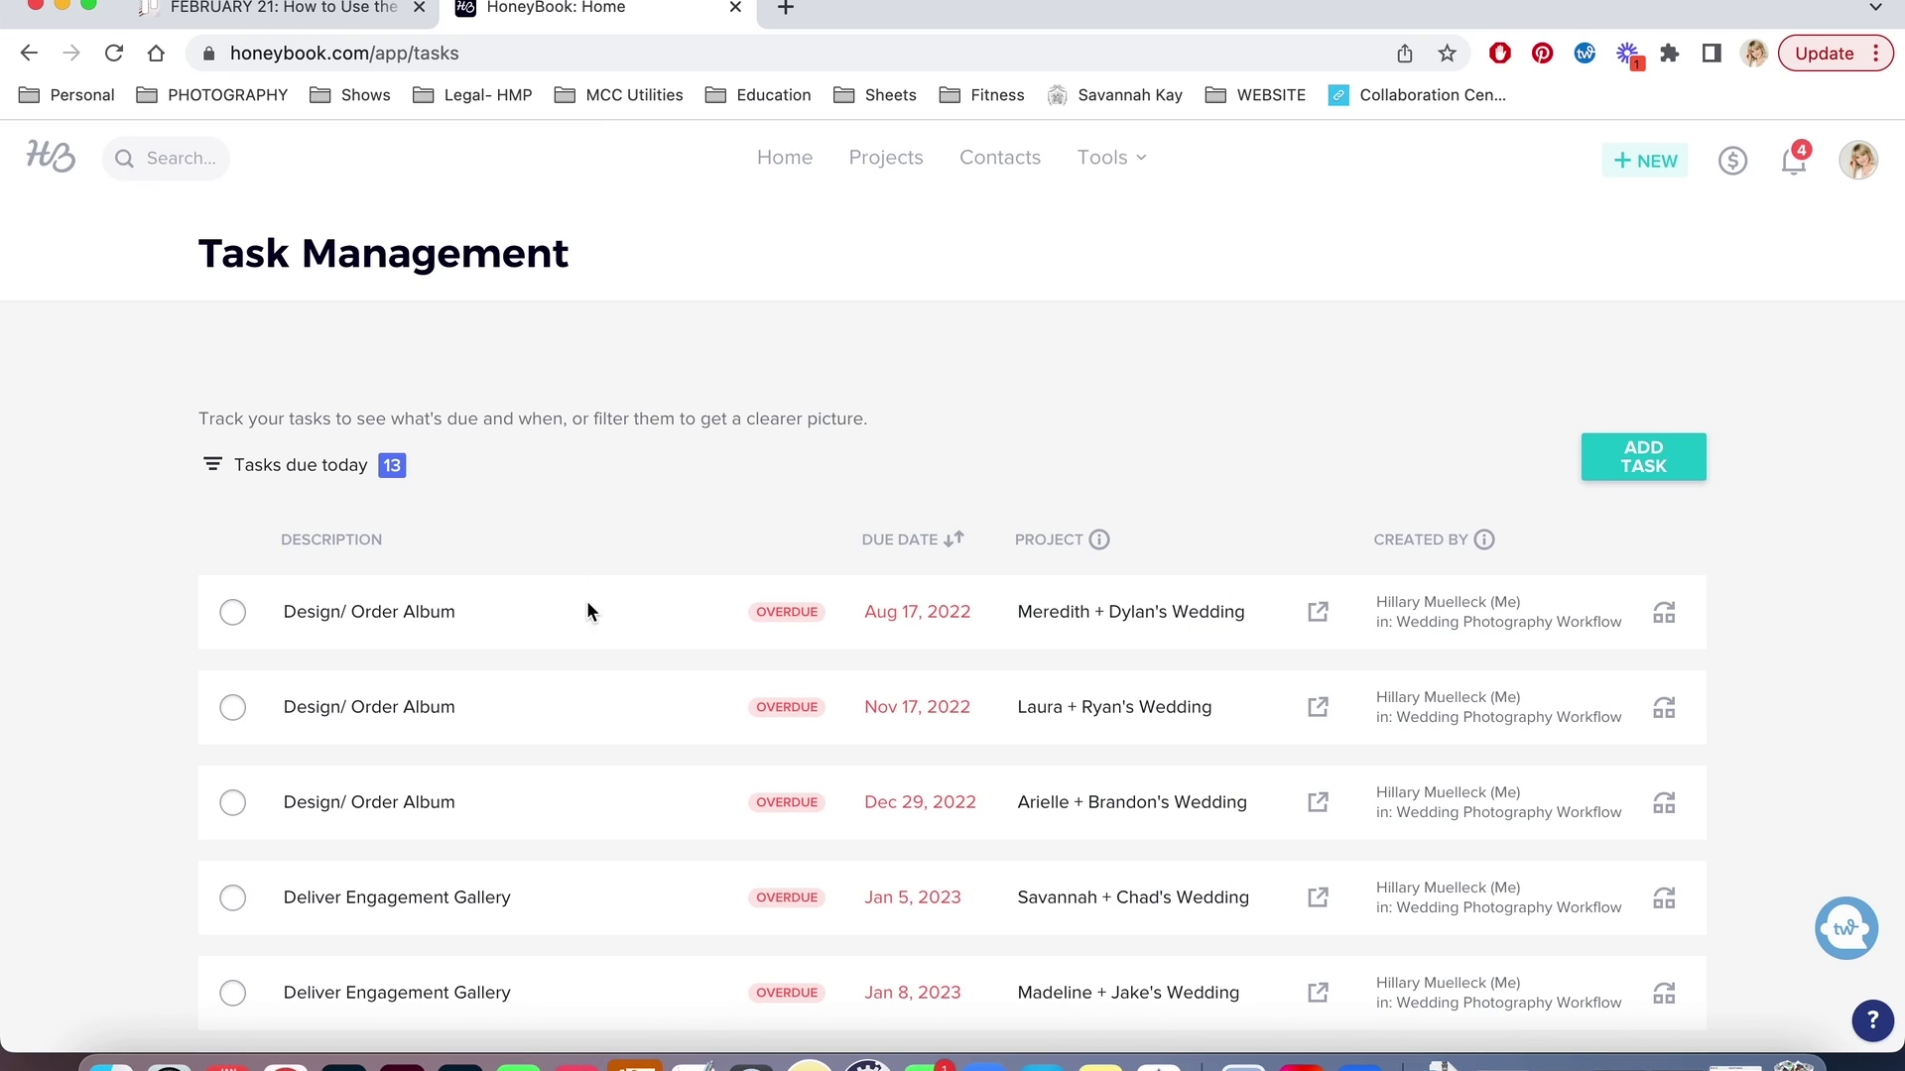
pyautogui.scroll(-3, 676, 661)
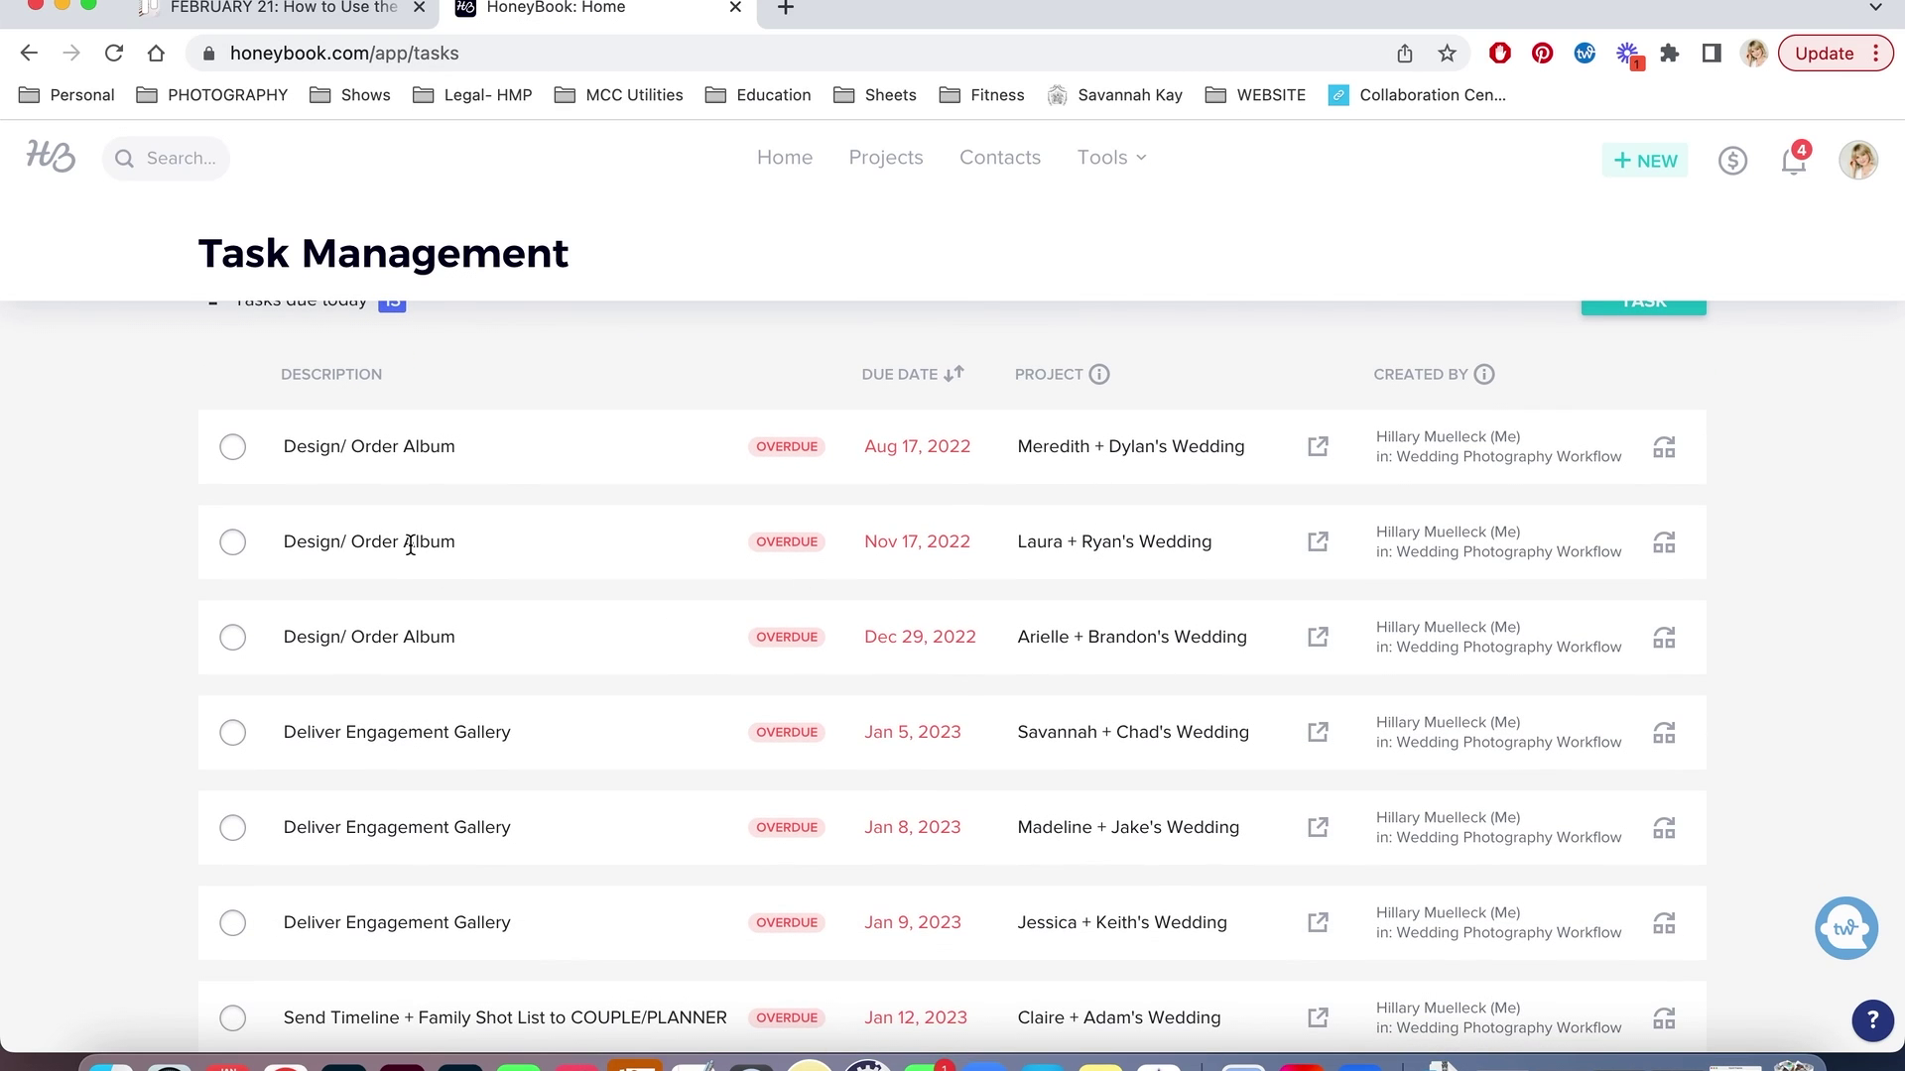
pyautogui.scroll(-3, 1111, 544)
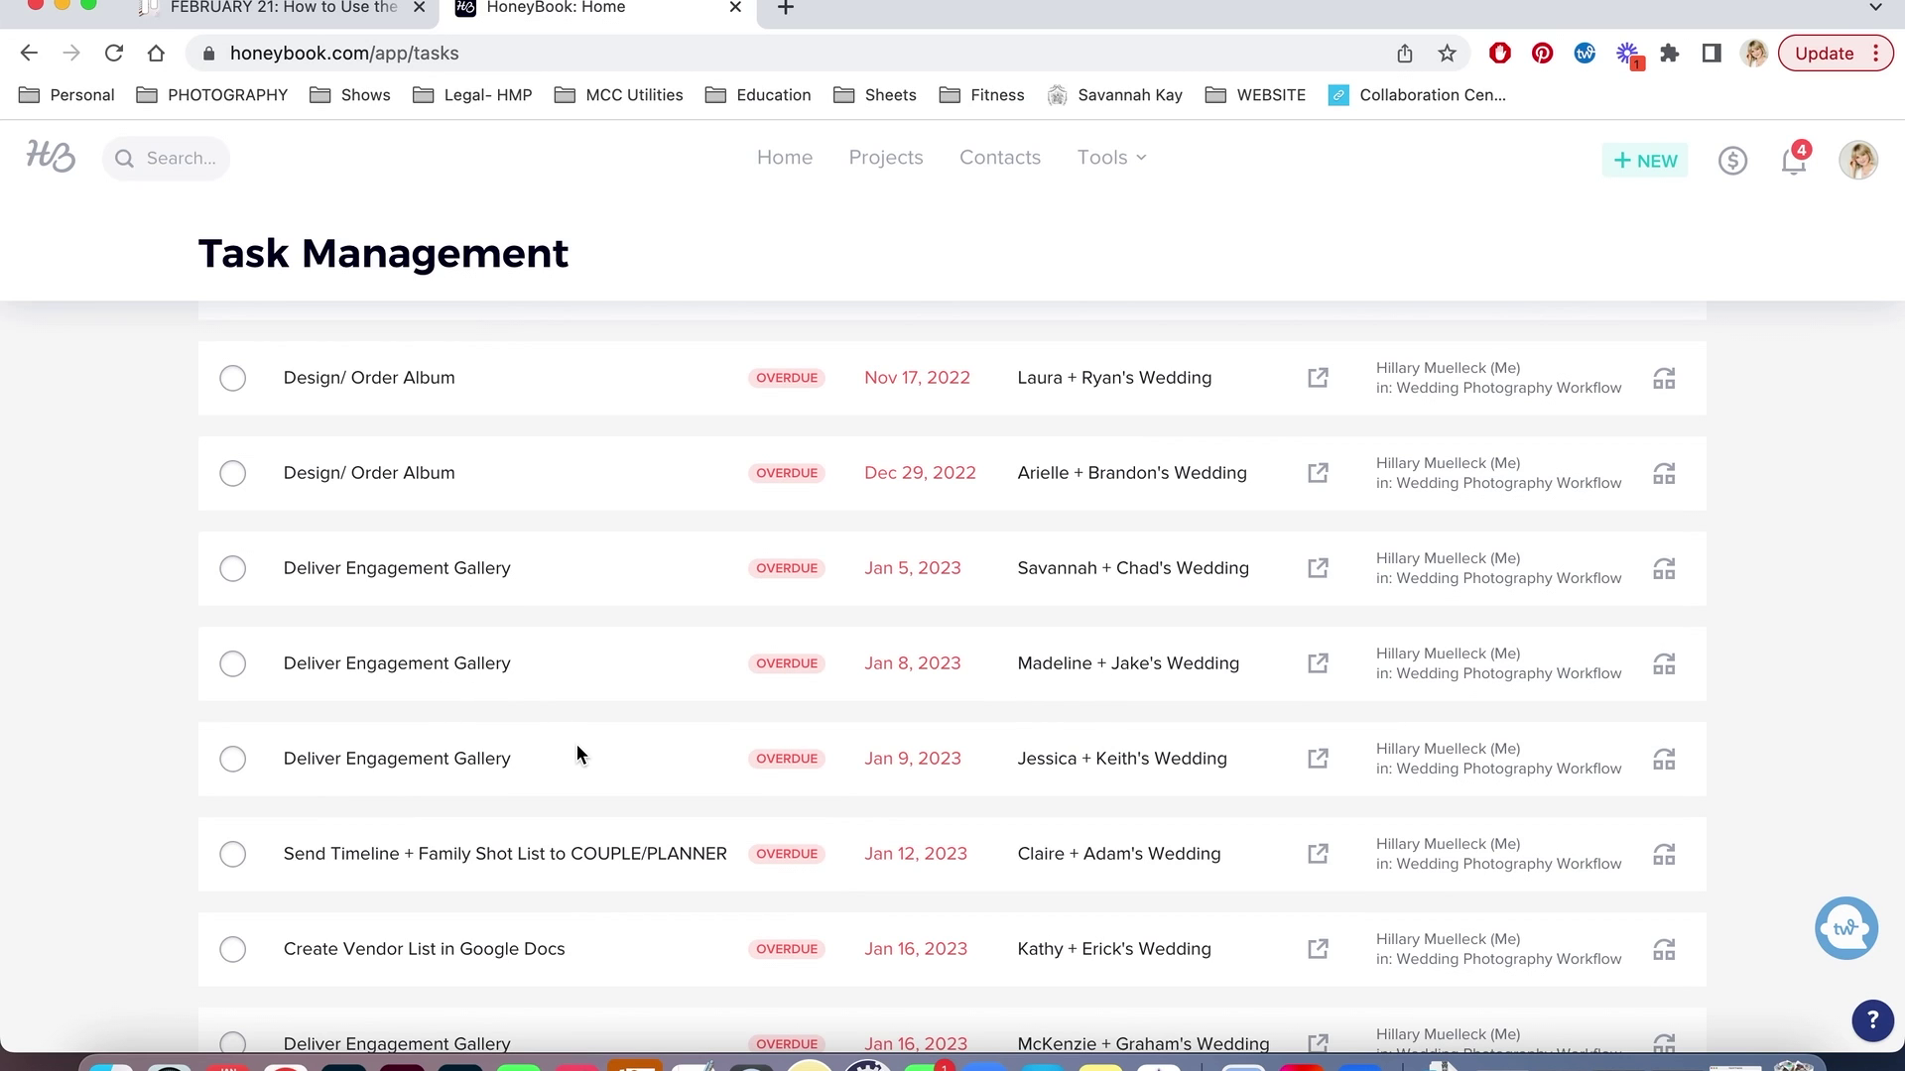
pyautogui.scroll(-3, 578, 754)
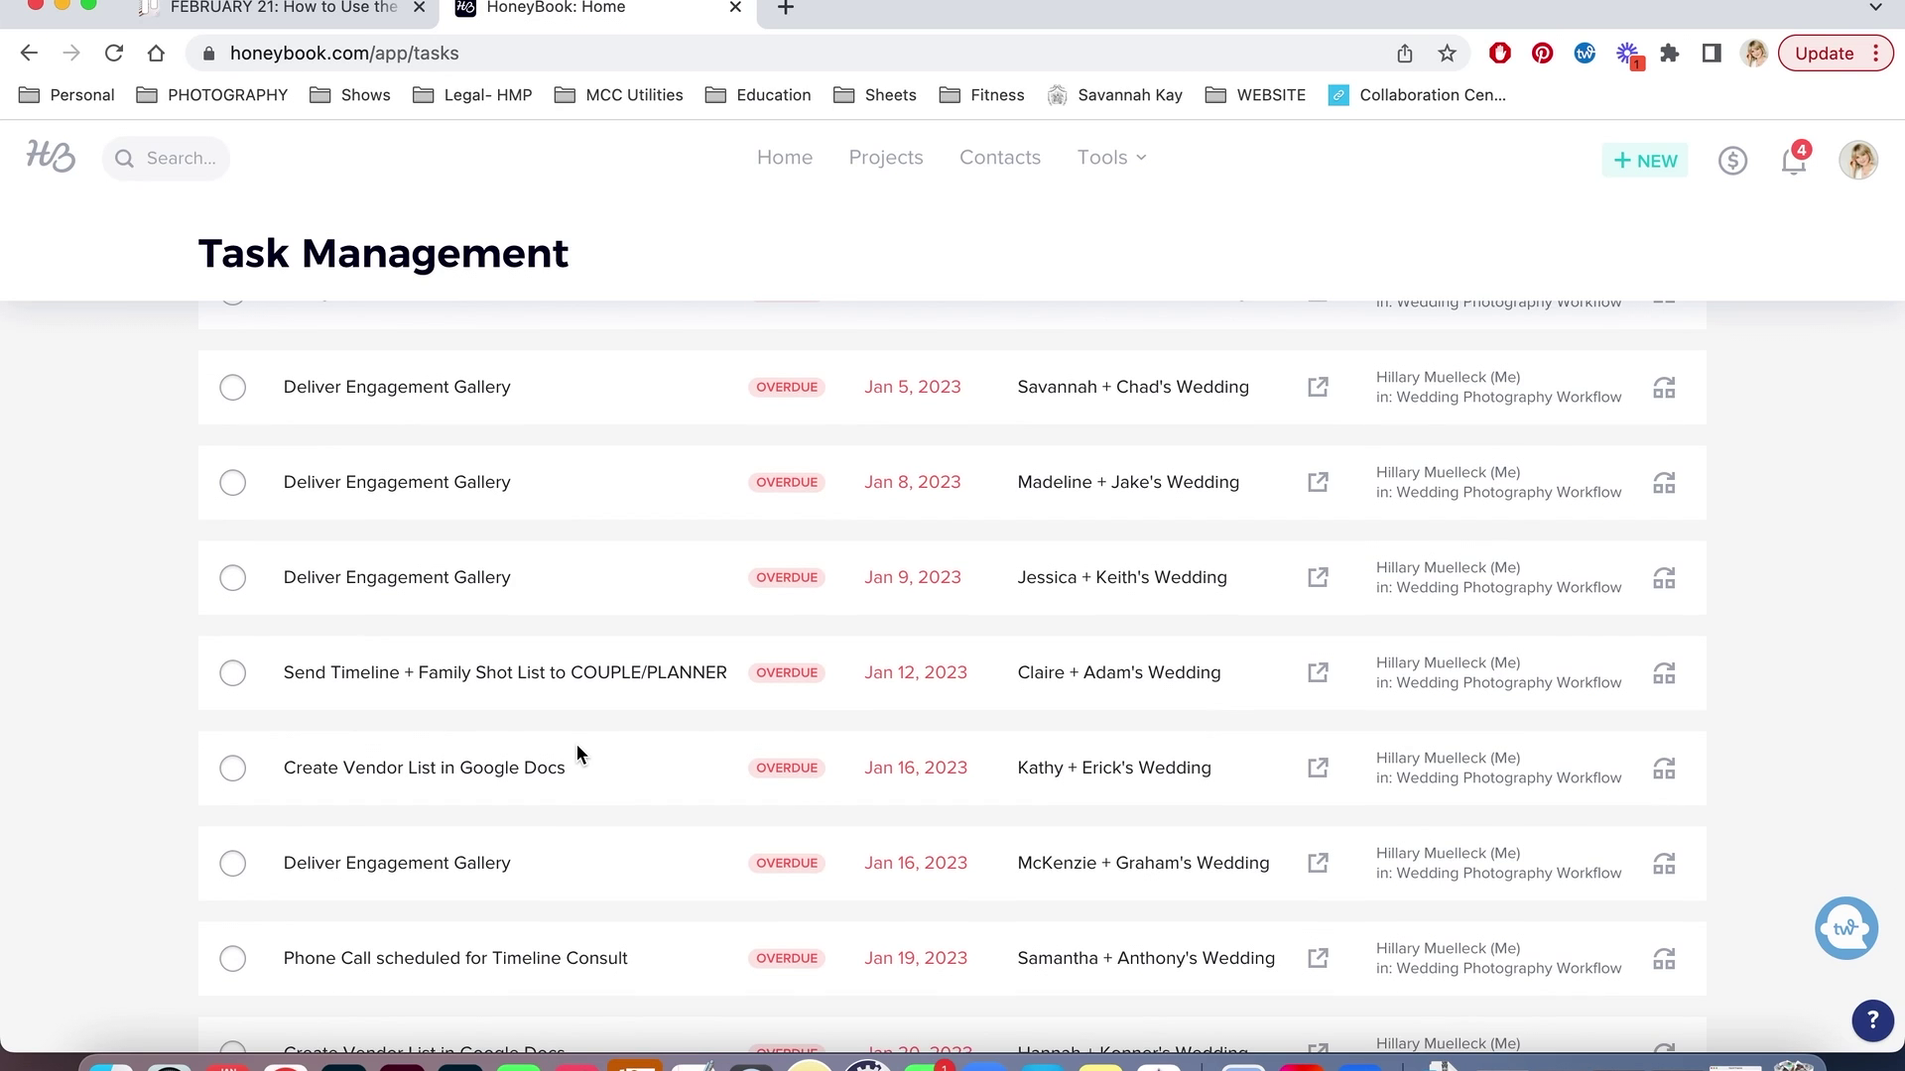
pyautogui.scroll(-3, 580, 754)
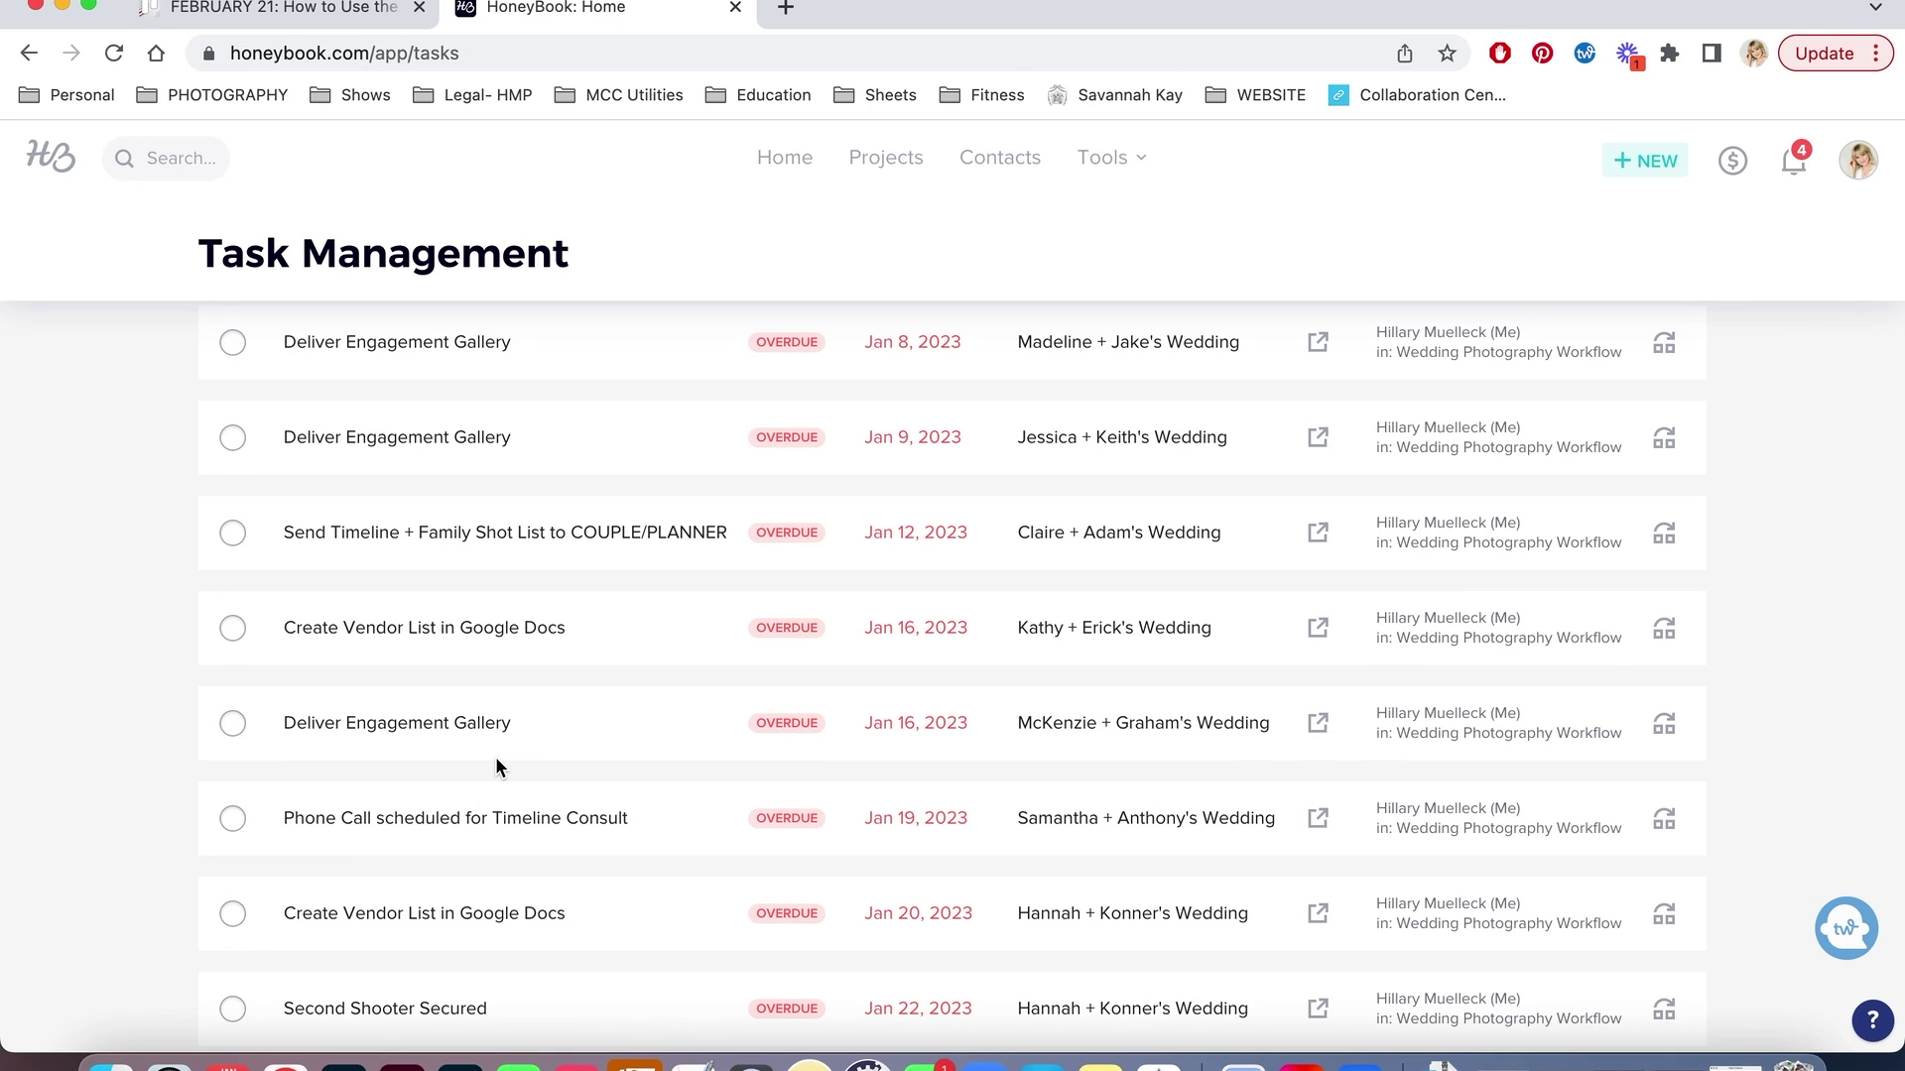
pyautogui.scroll(-3, 497, 770)
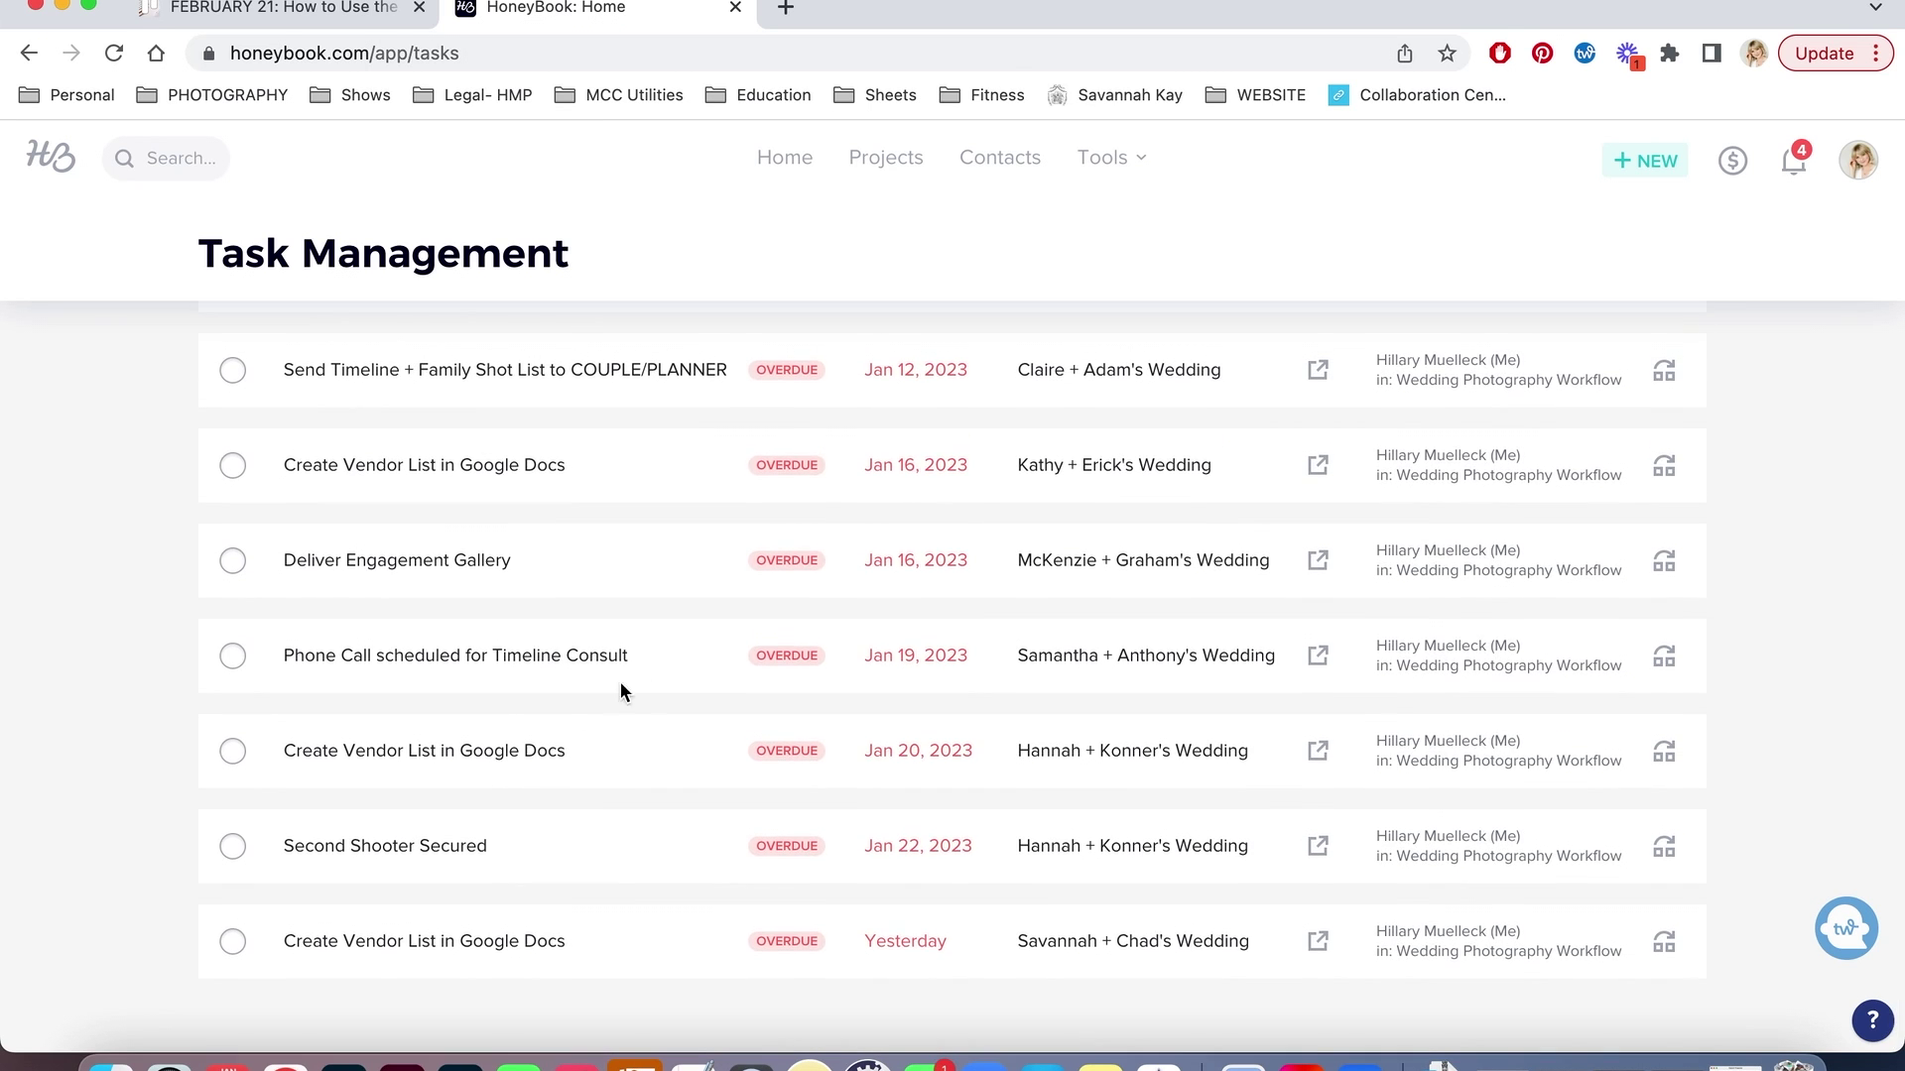
# Step: Switch the task filter from 'Tasks due today' to 'Tasks due this week', showing 15 tasks
pyautogui.scroll(10, 646, 687)
pyautogui.scroll(5, 646, 687)
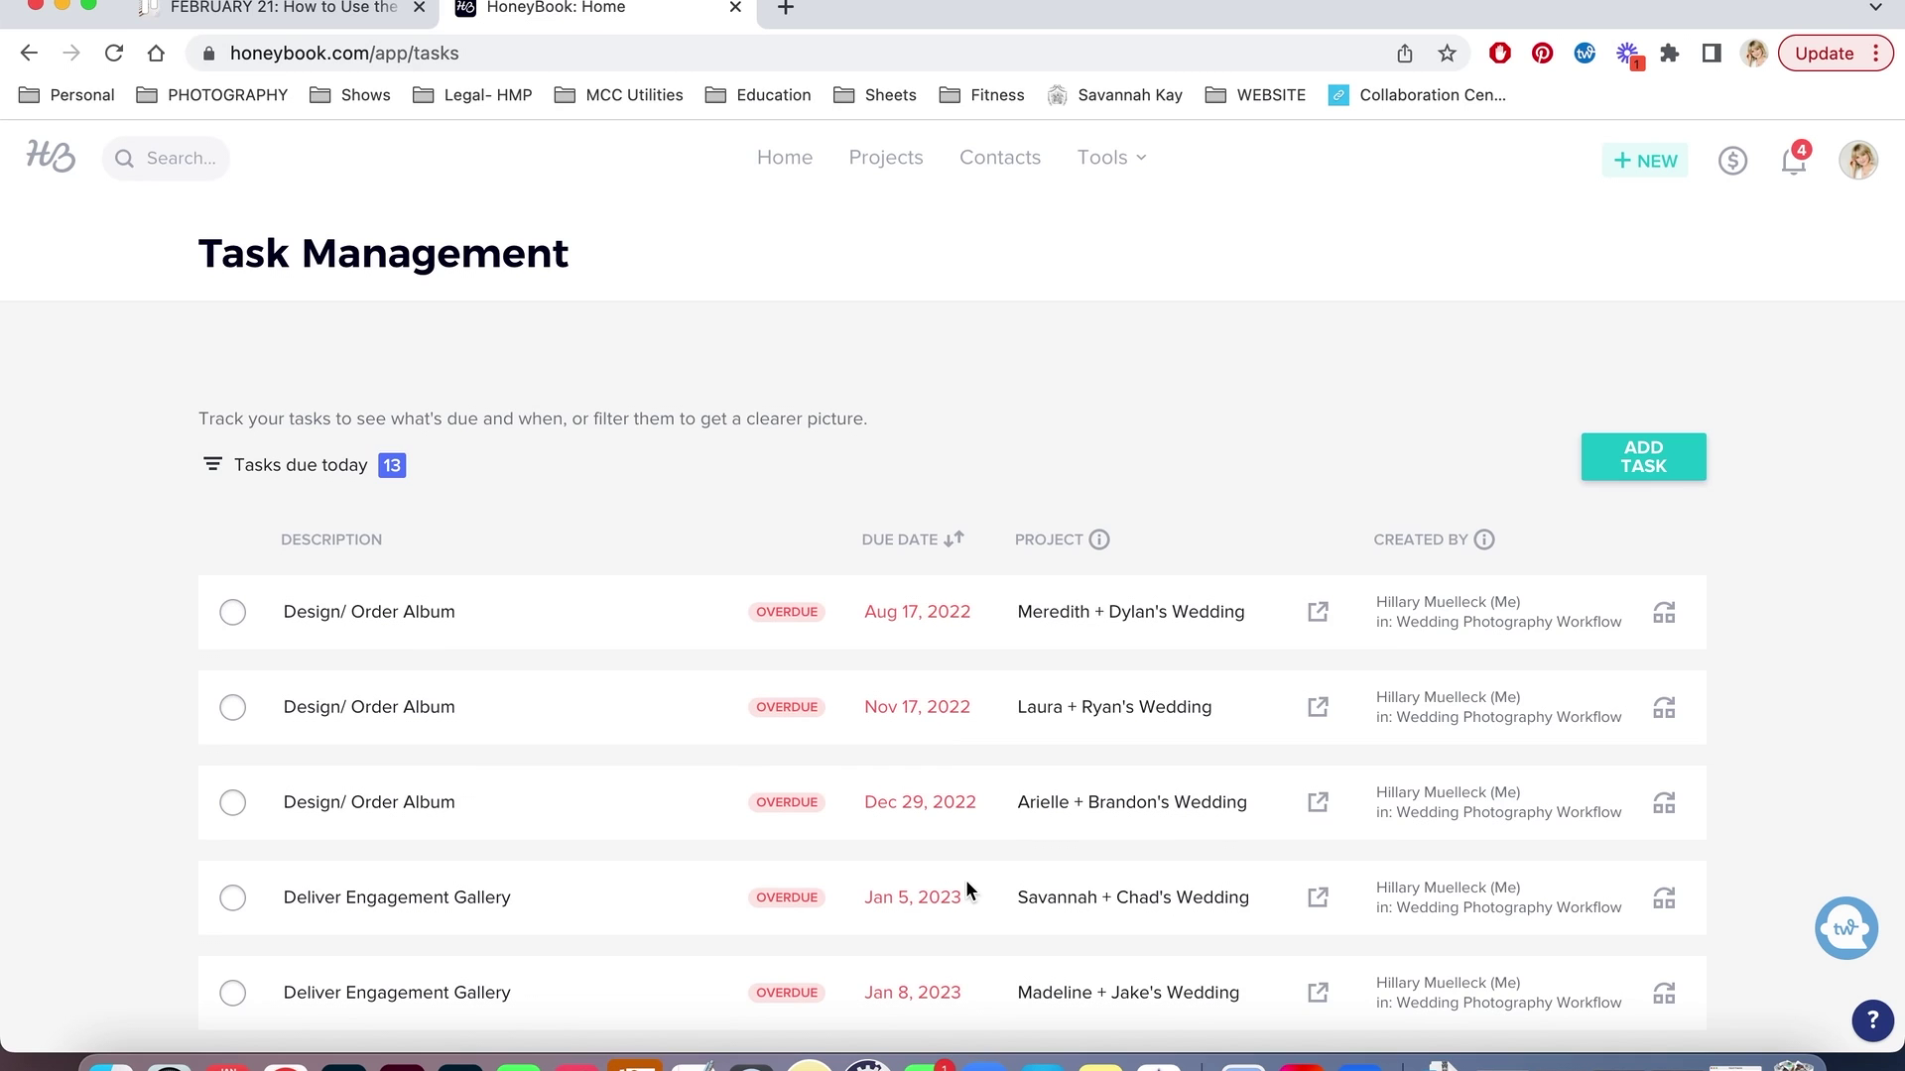
pyautogui.scroll(-8, 967, 879)
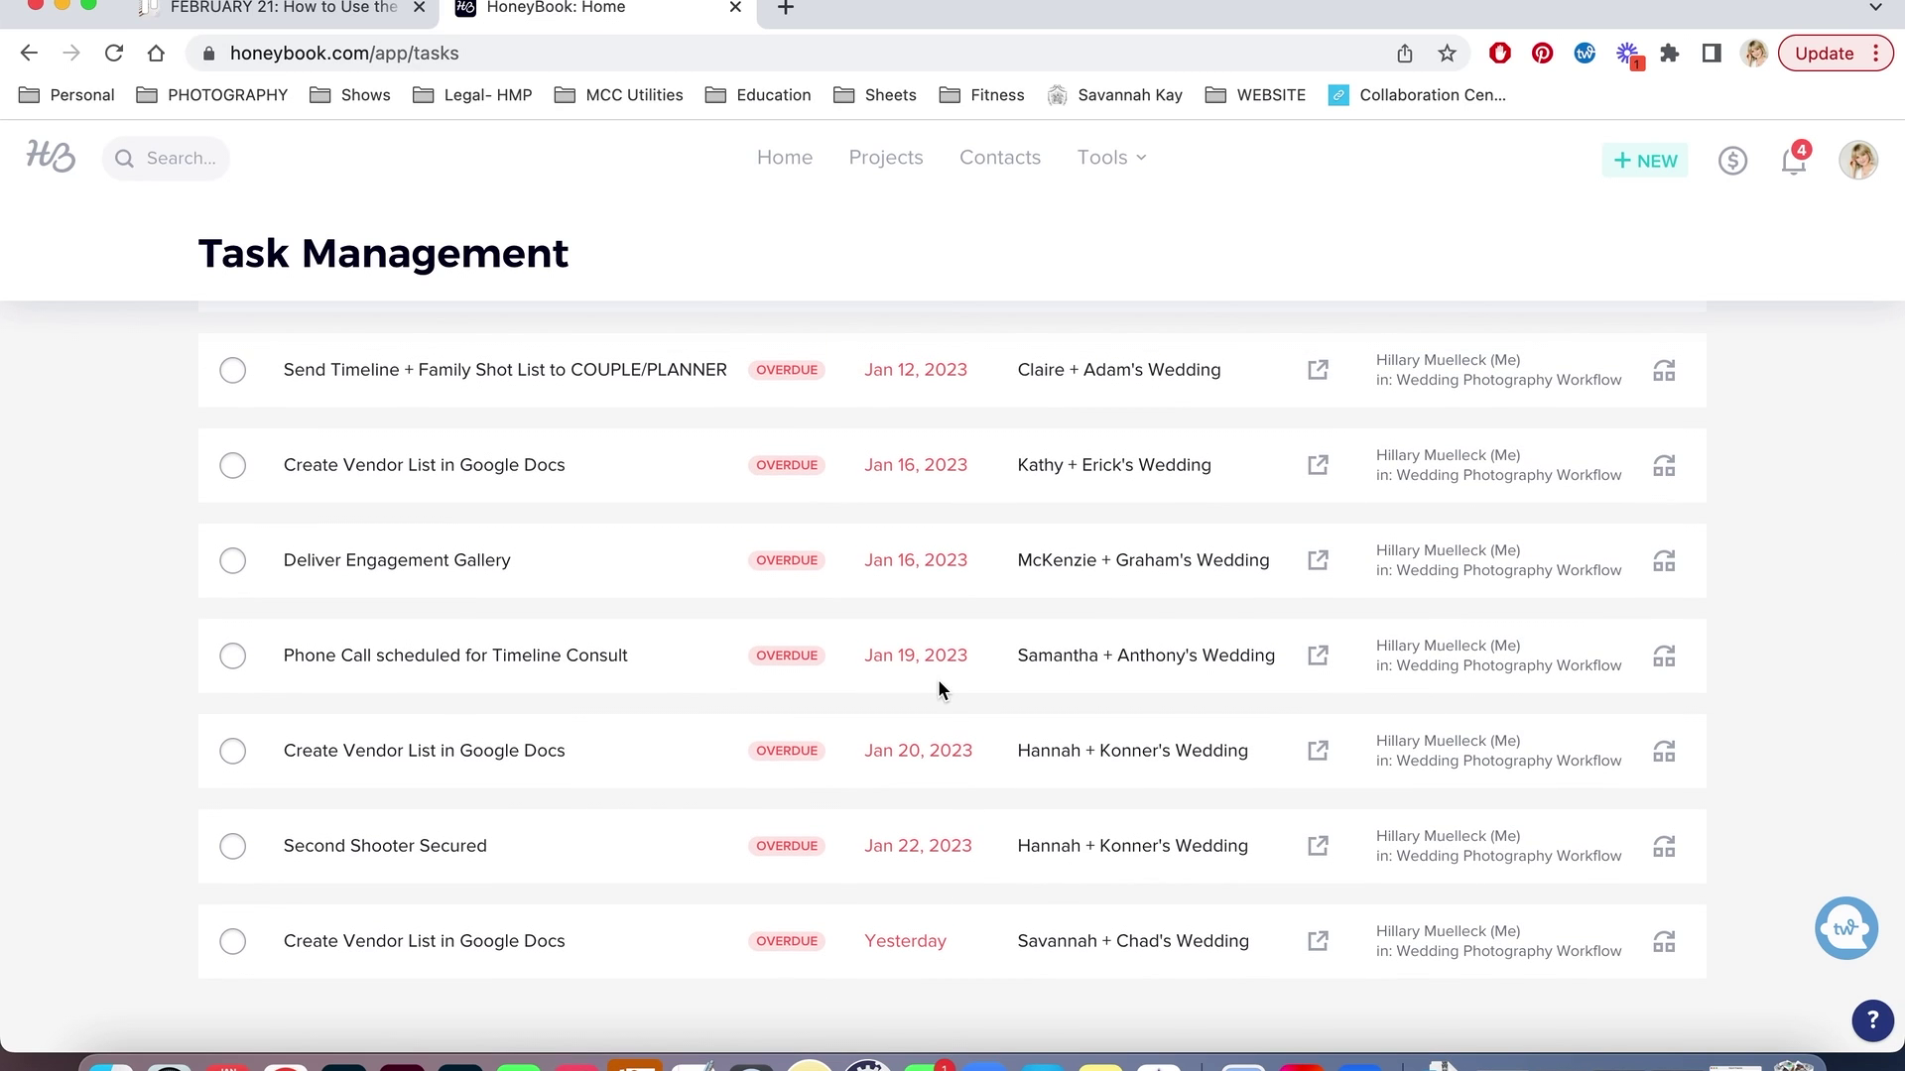
pyautogui.scroll(8, 937, 678)
pyautogui.click(218, 466)
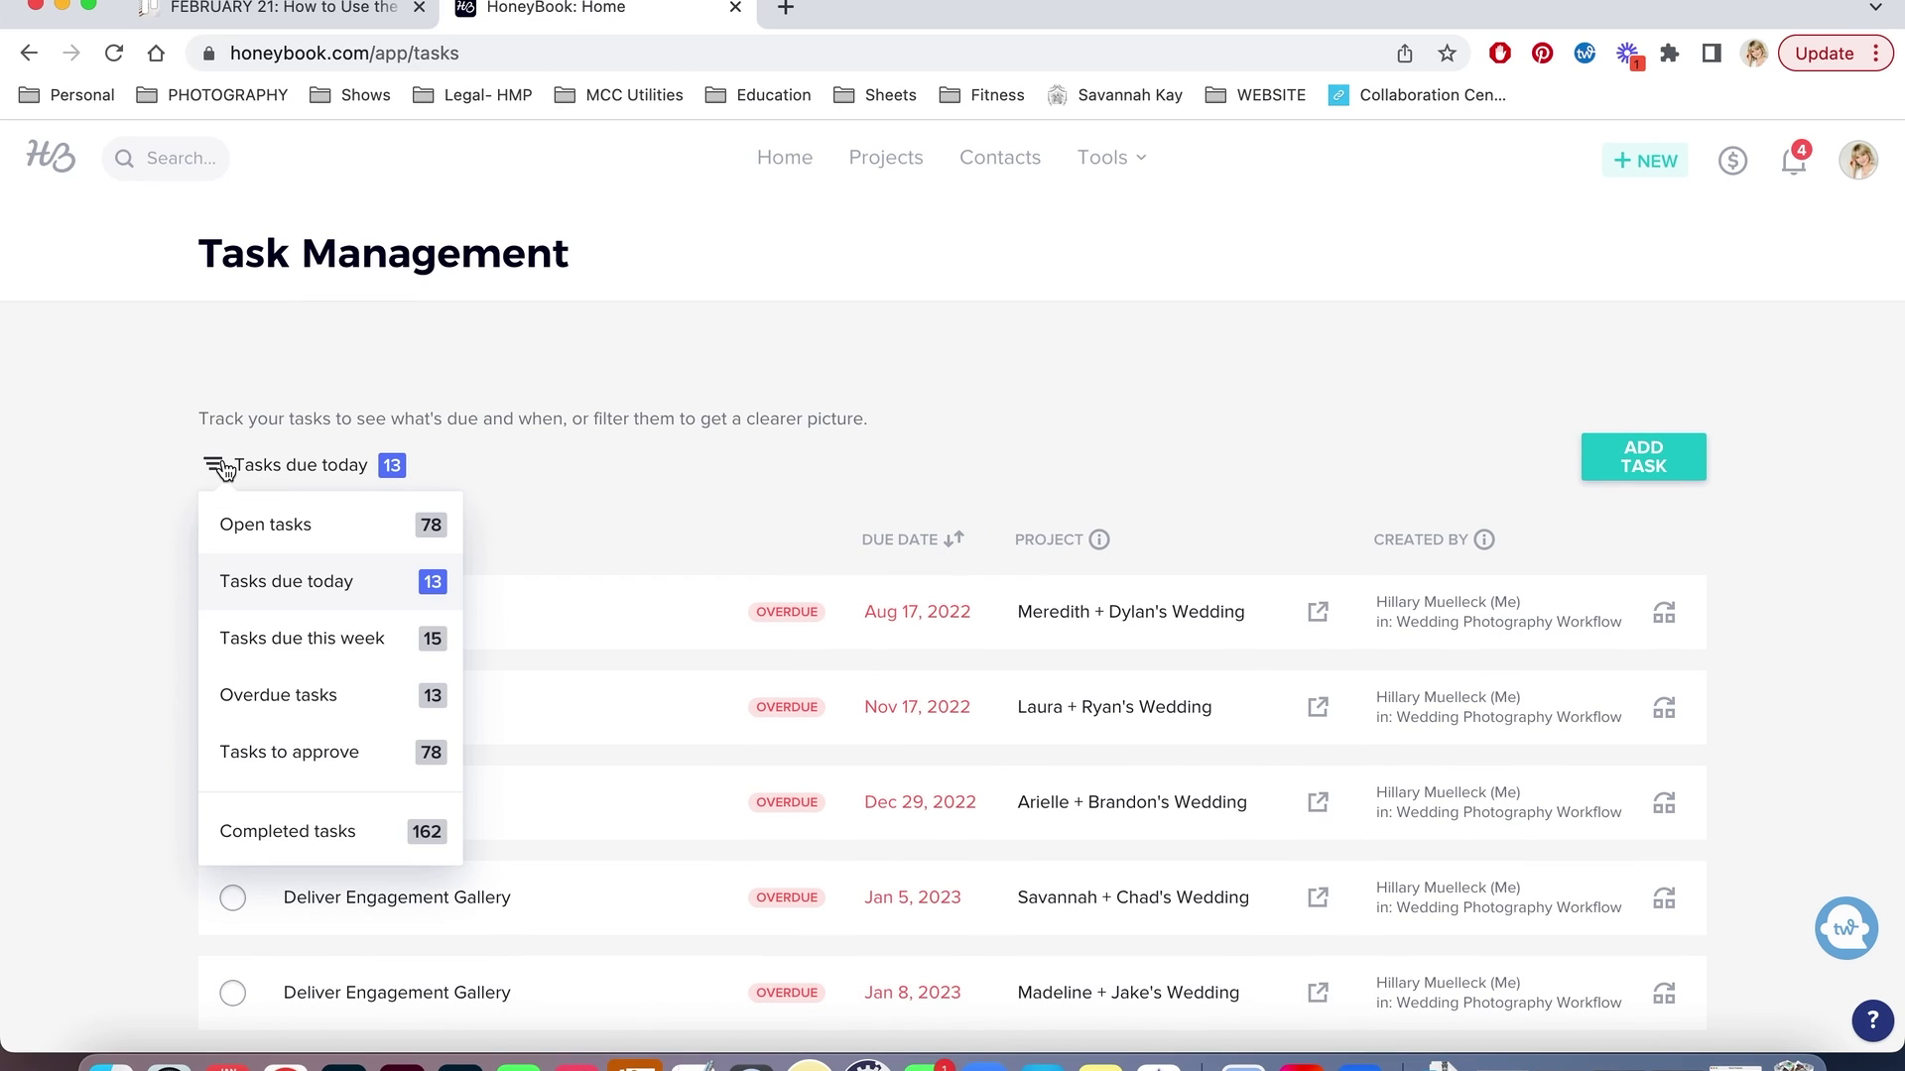
pyautogui.click(366, 640)
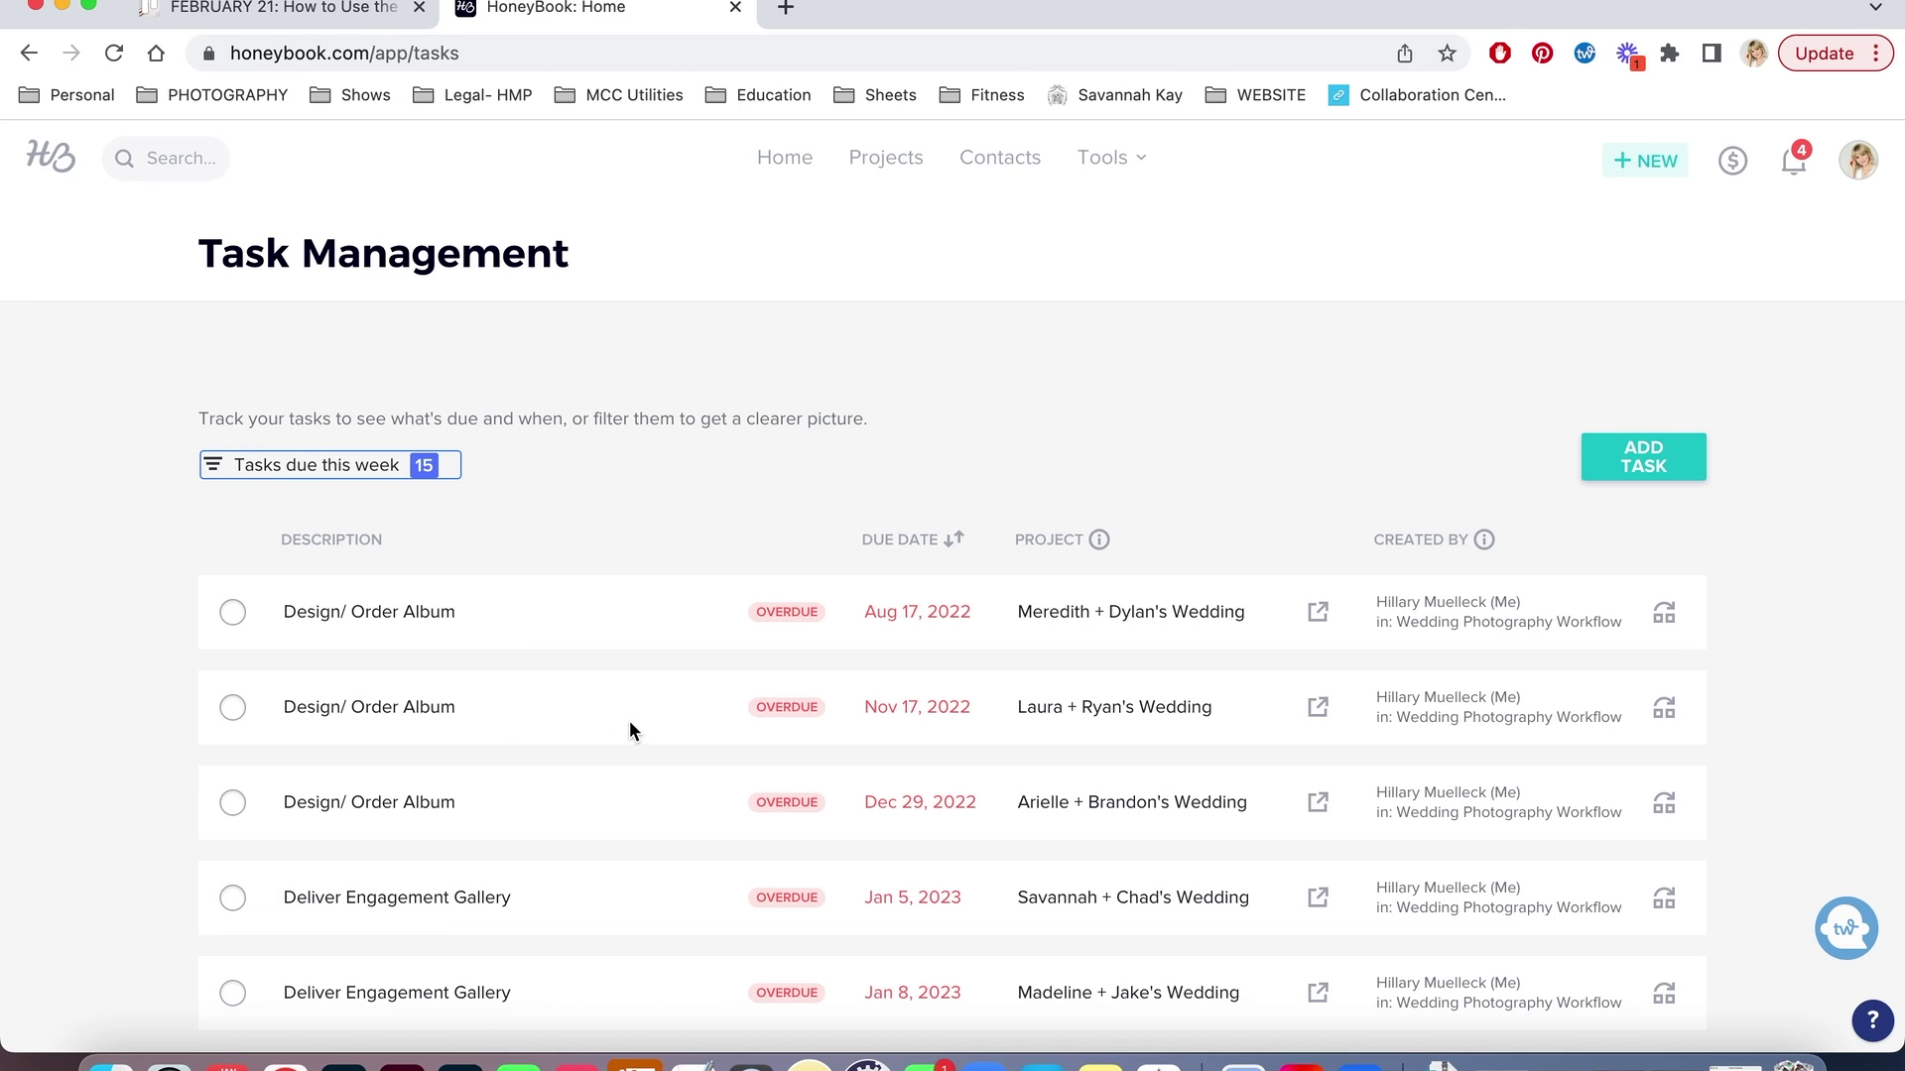
# Step: Review the 15 tasks due this week, then reopen the task filter list
pyautogui.scroll(-10, 632, 731)
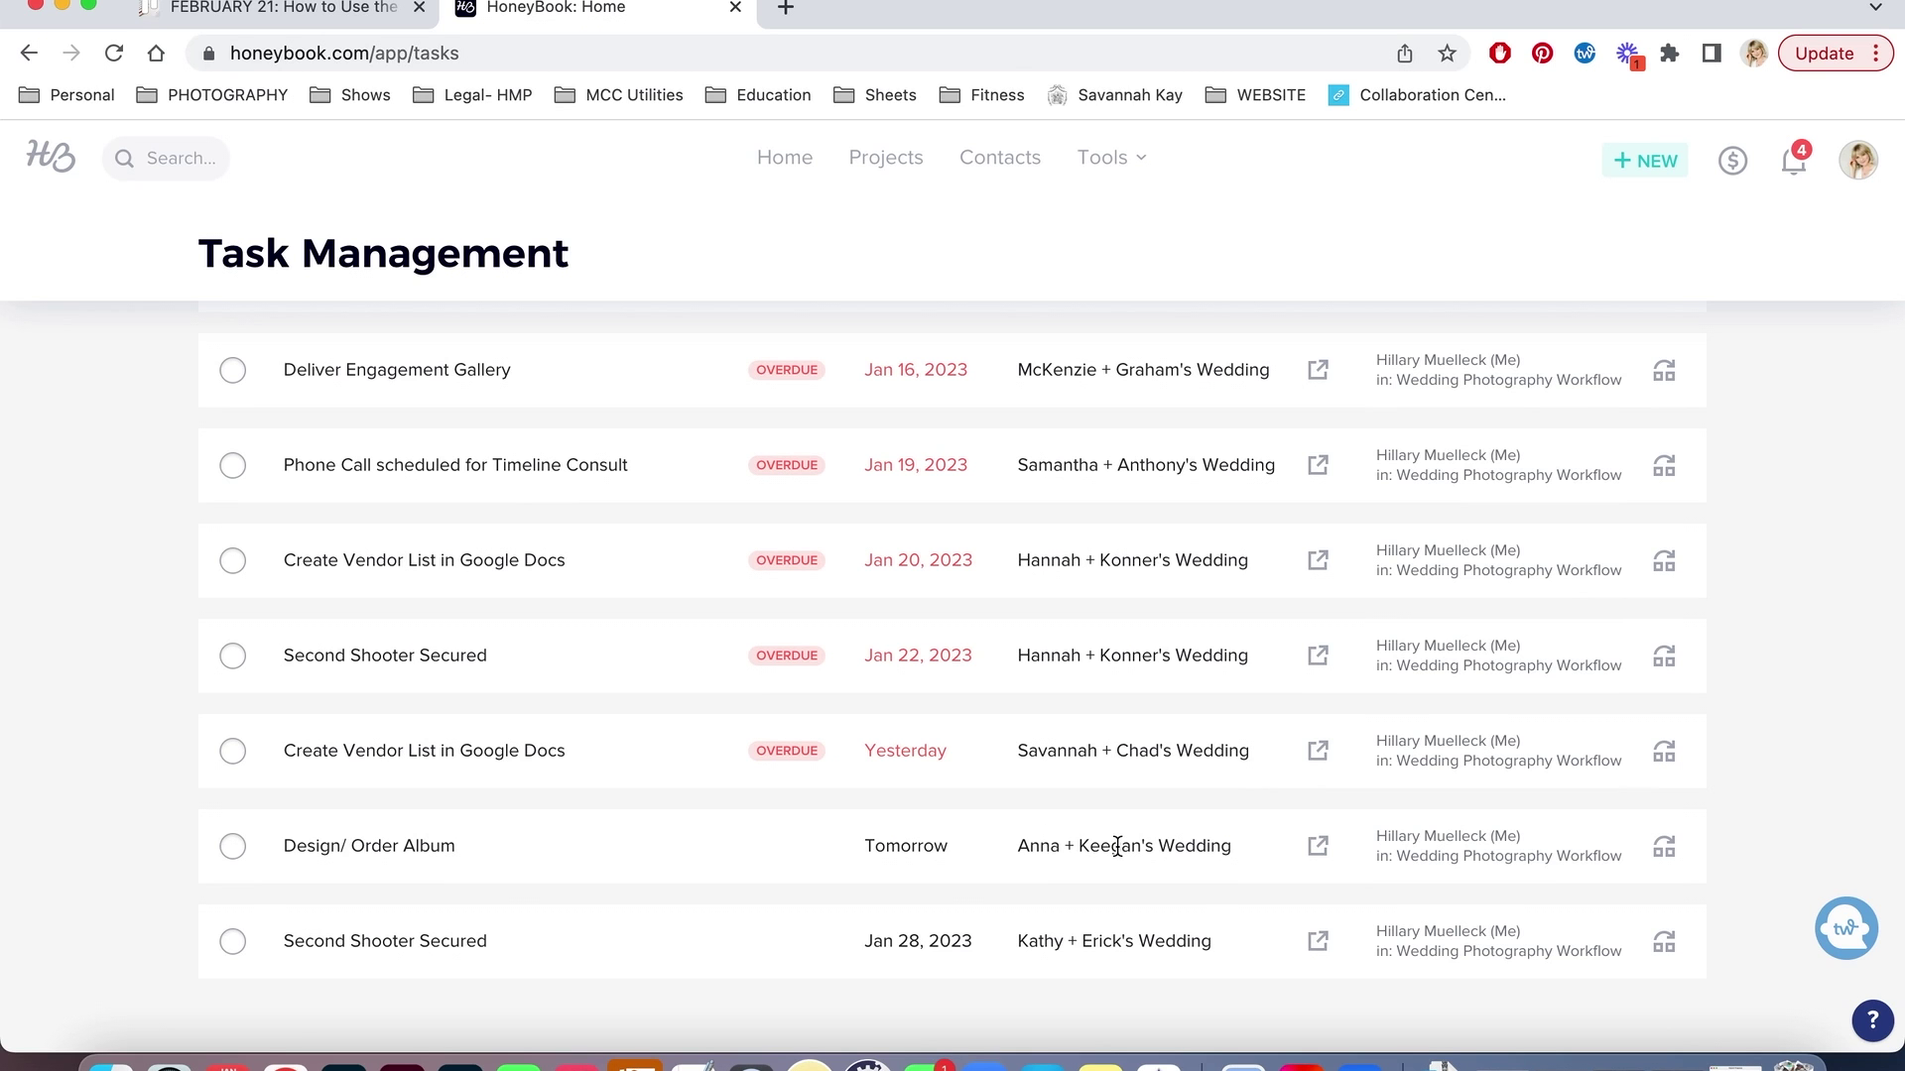
pyautogui.scroll(10, 848, 752)
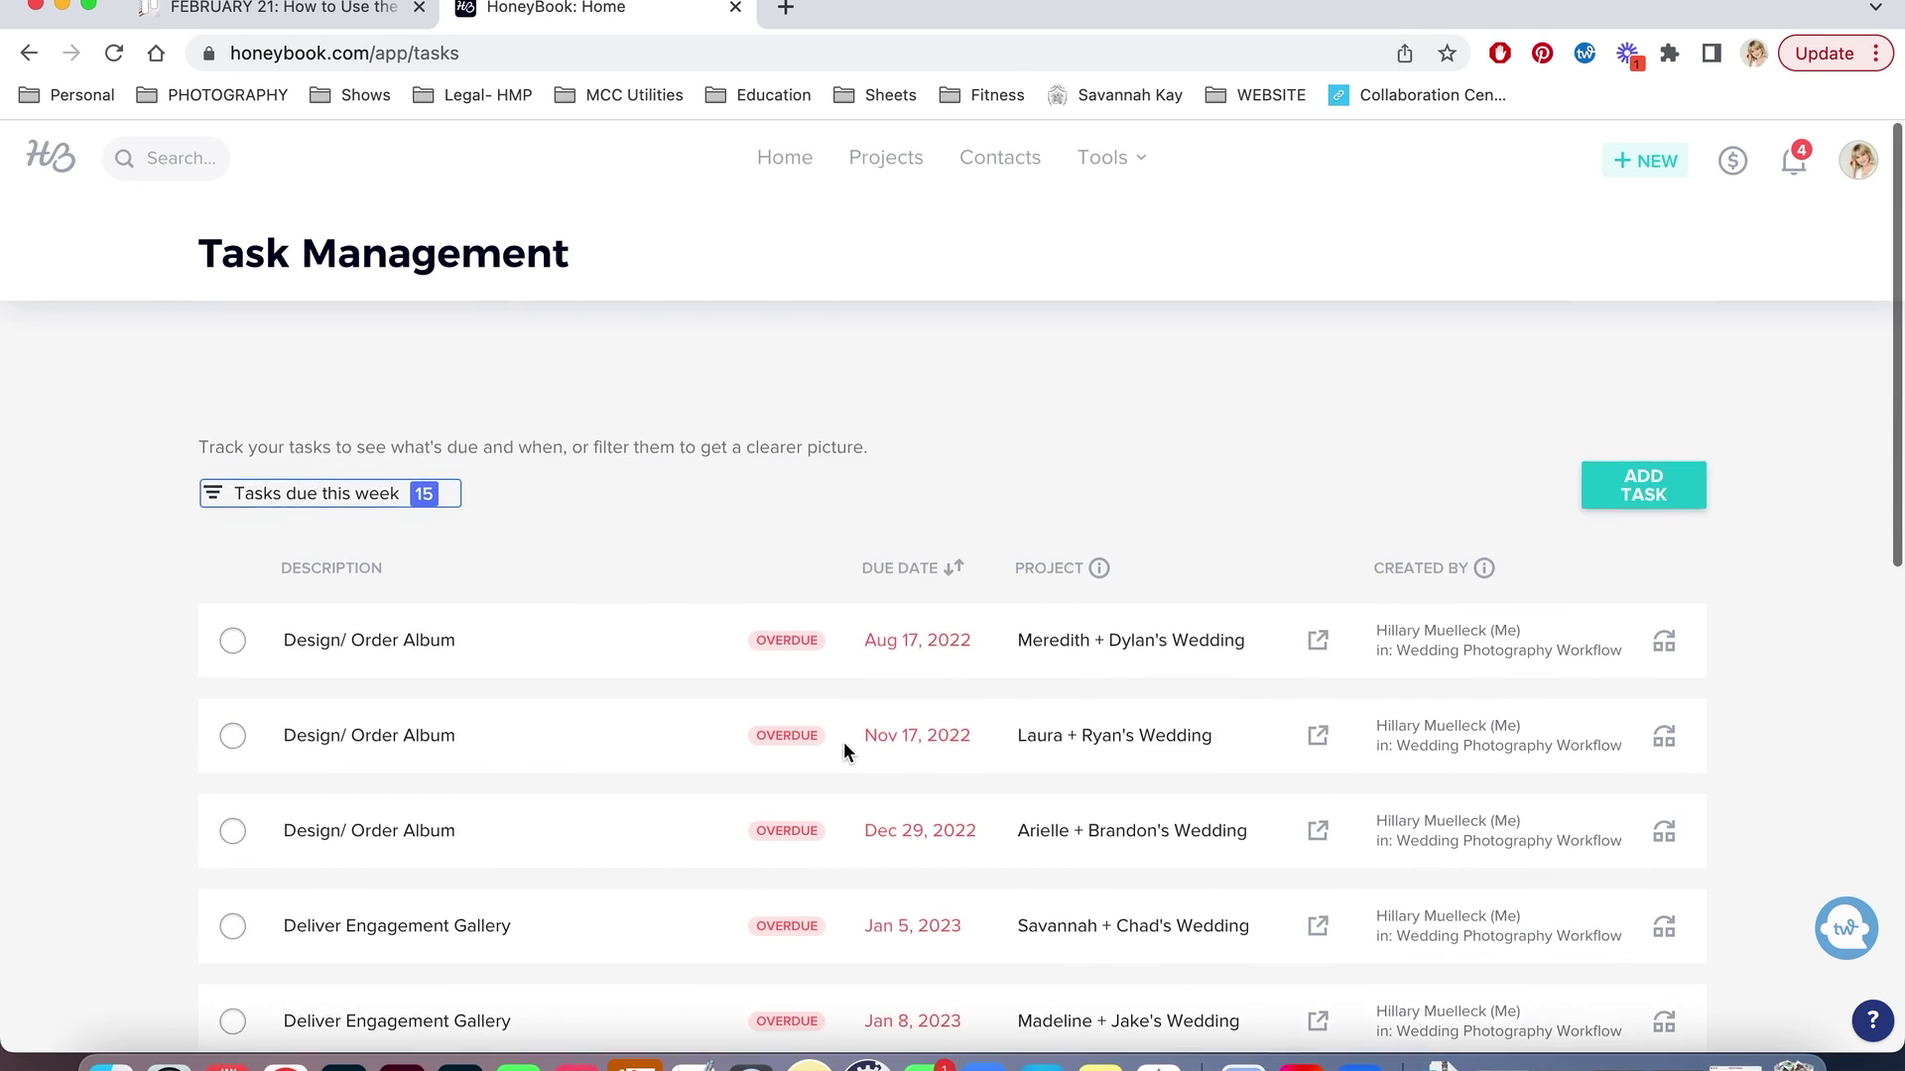
pyautogui.click(421, 469)
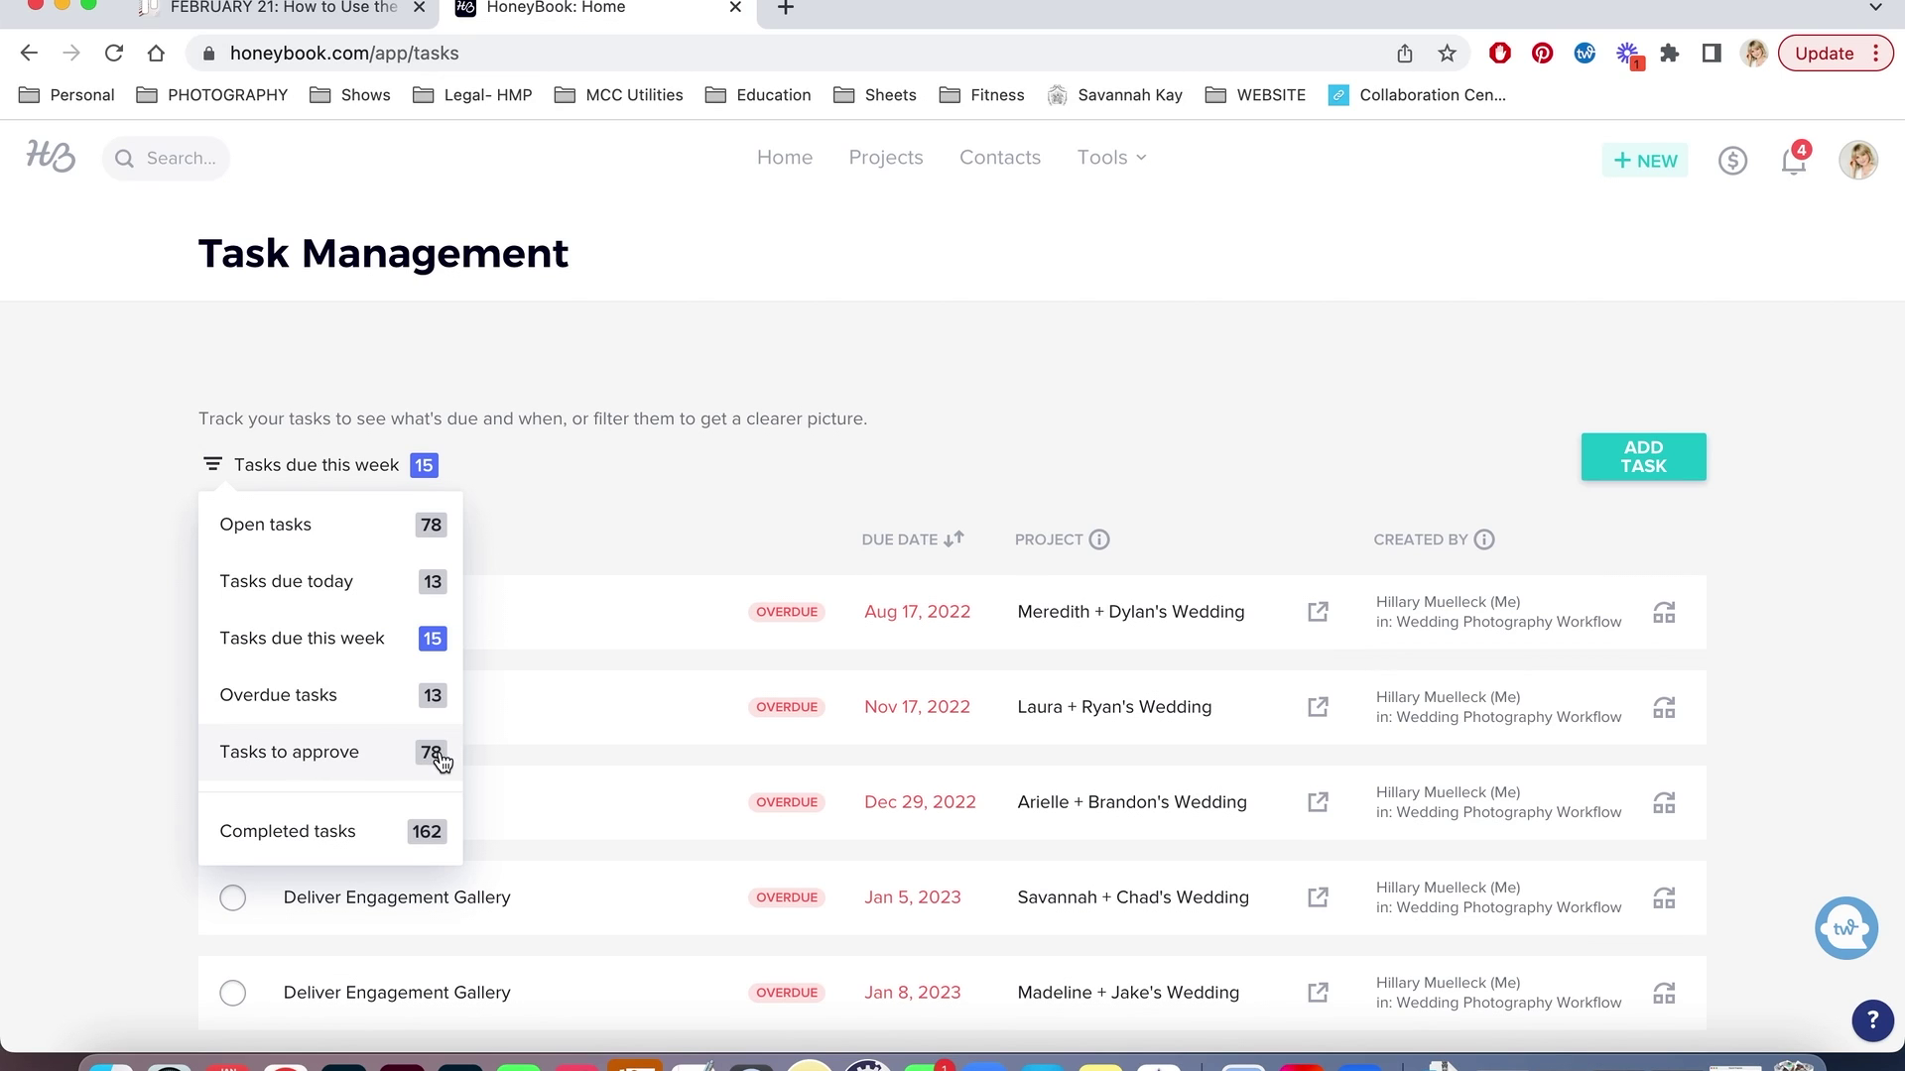
# Step: Filter the list to 'Tasks to approve' and scroll down through it
pyautogui.click(349, 762)
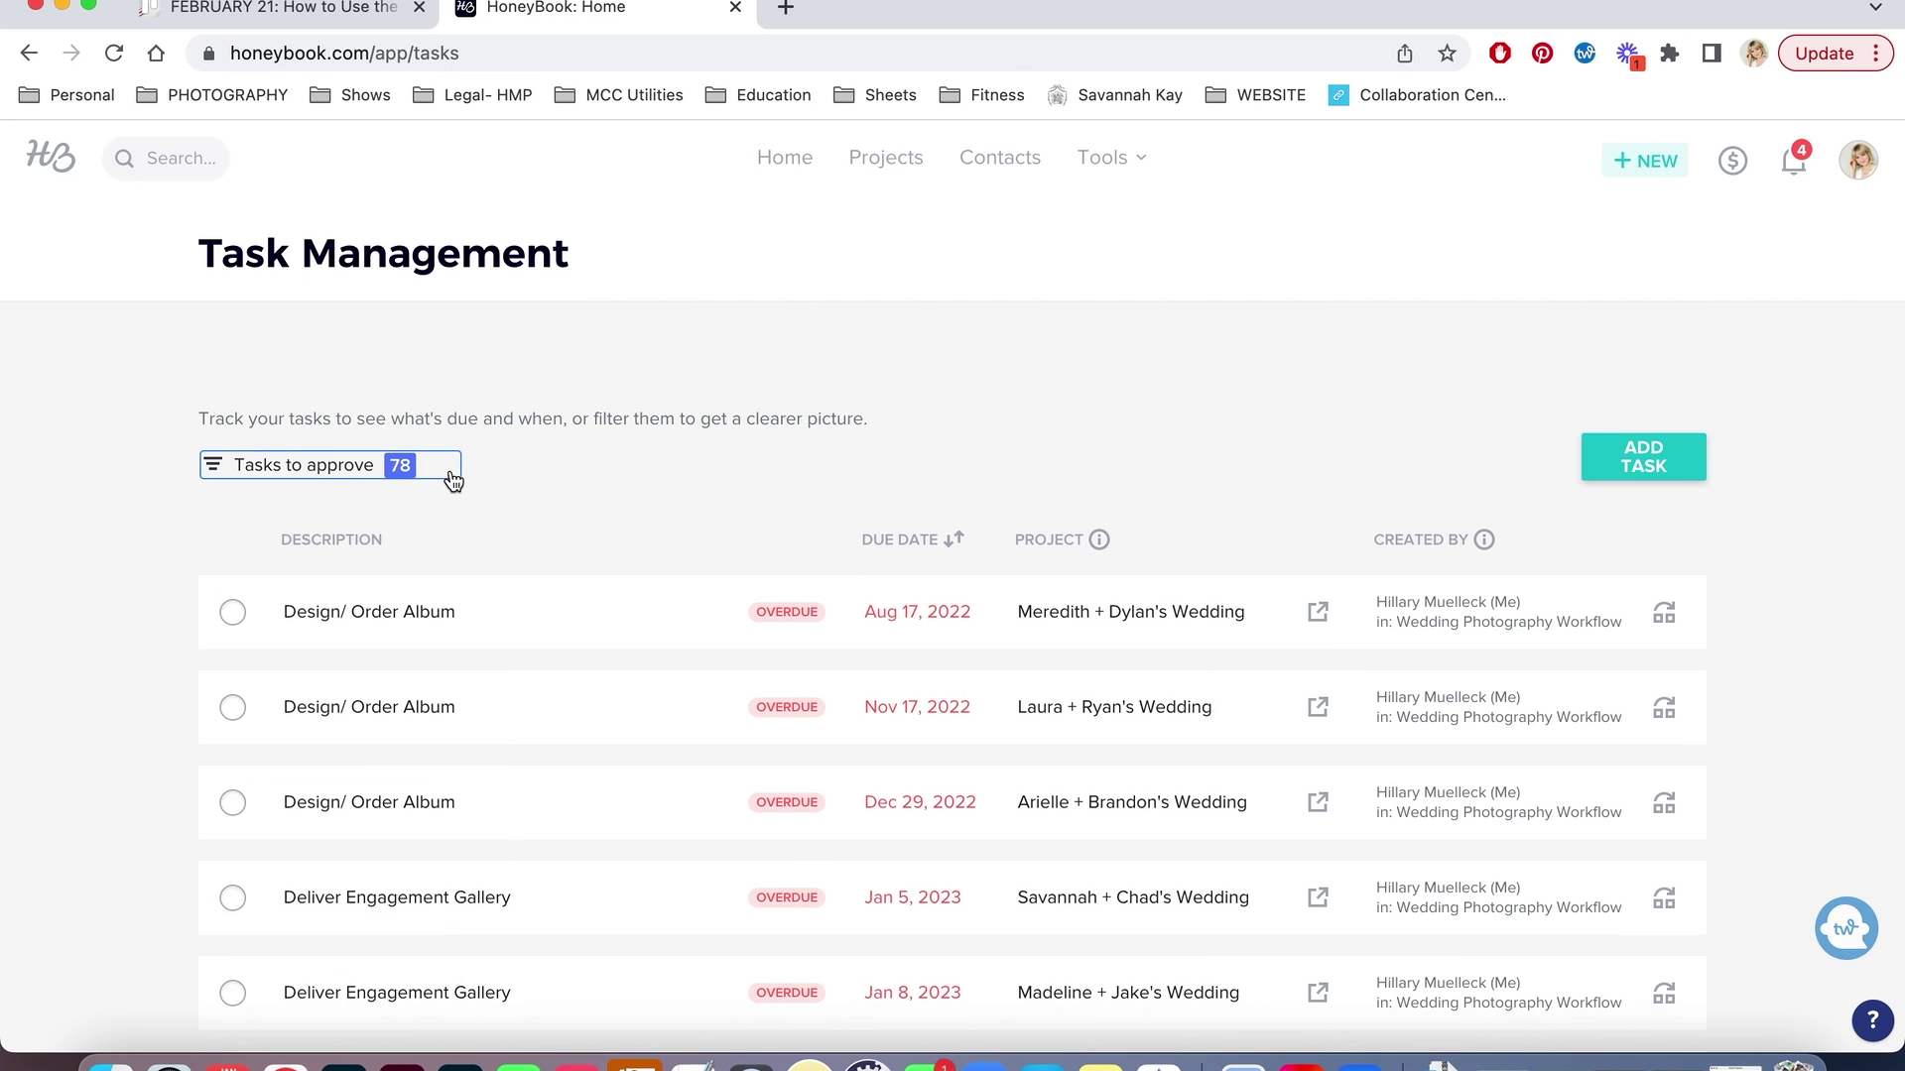
pyautogui.scroll(-10, 798, 937)
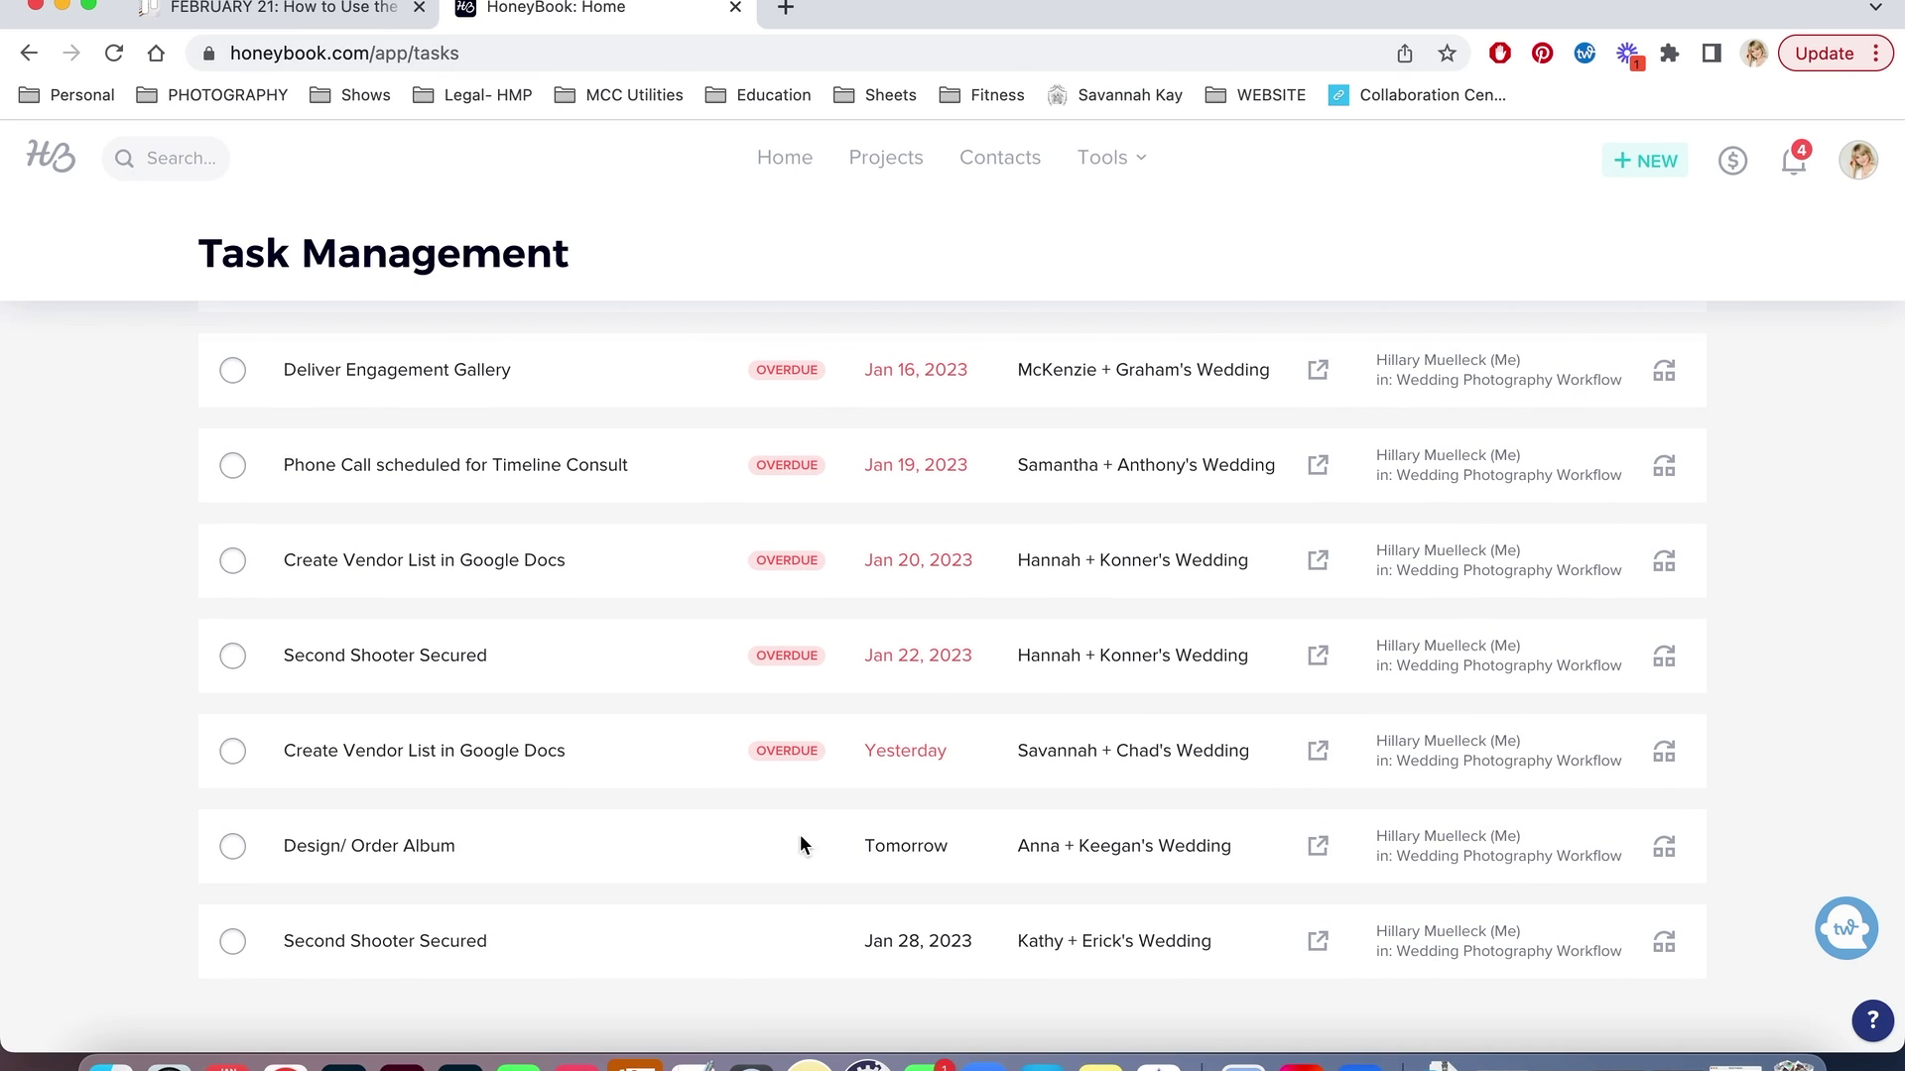
pyautogui.scroll(5, 855, 419)
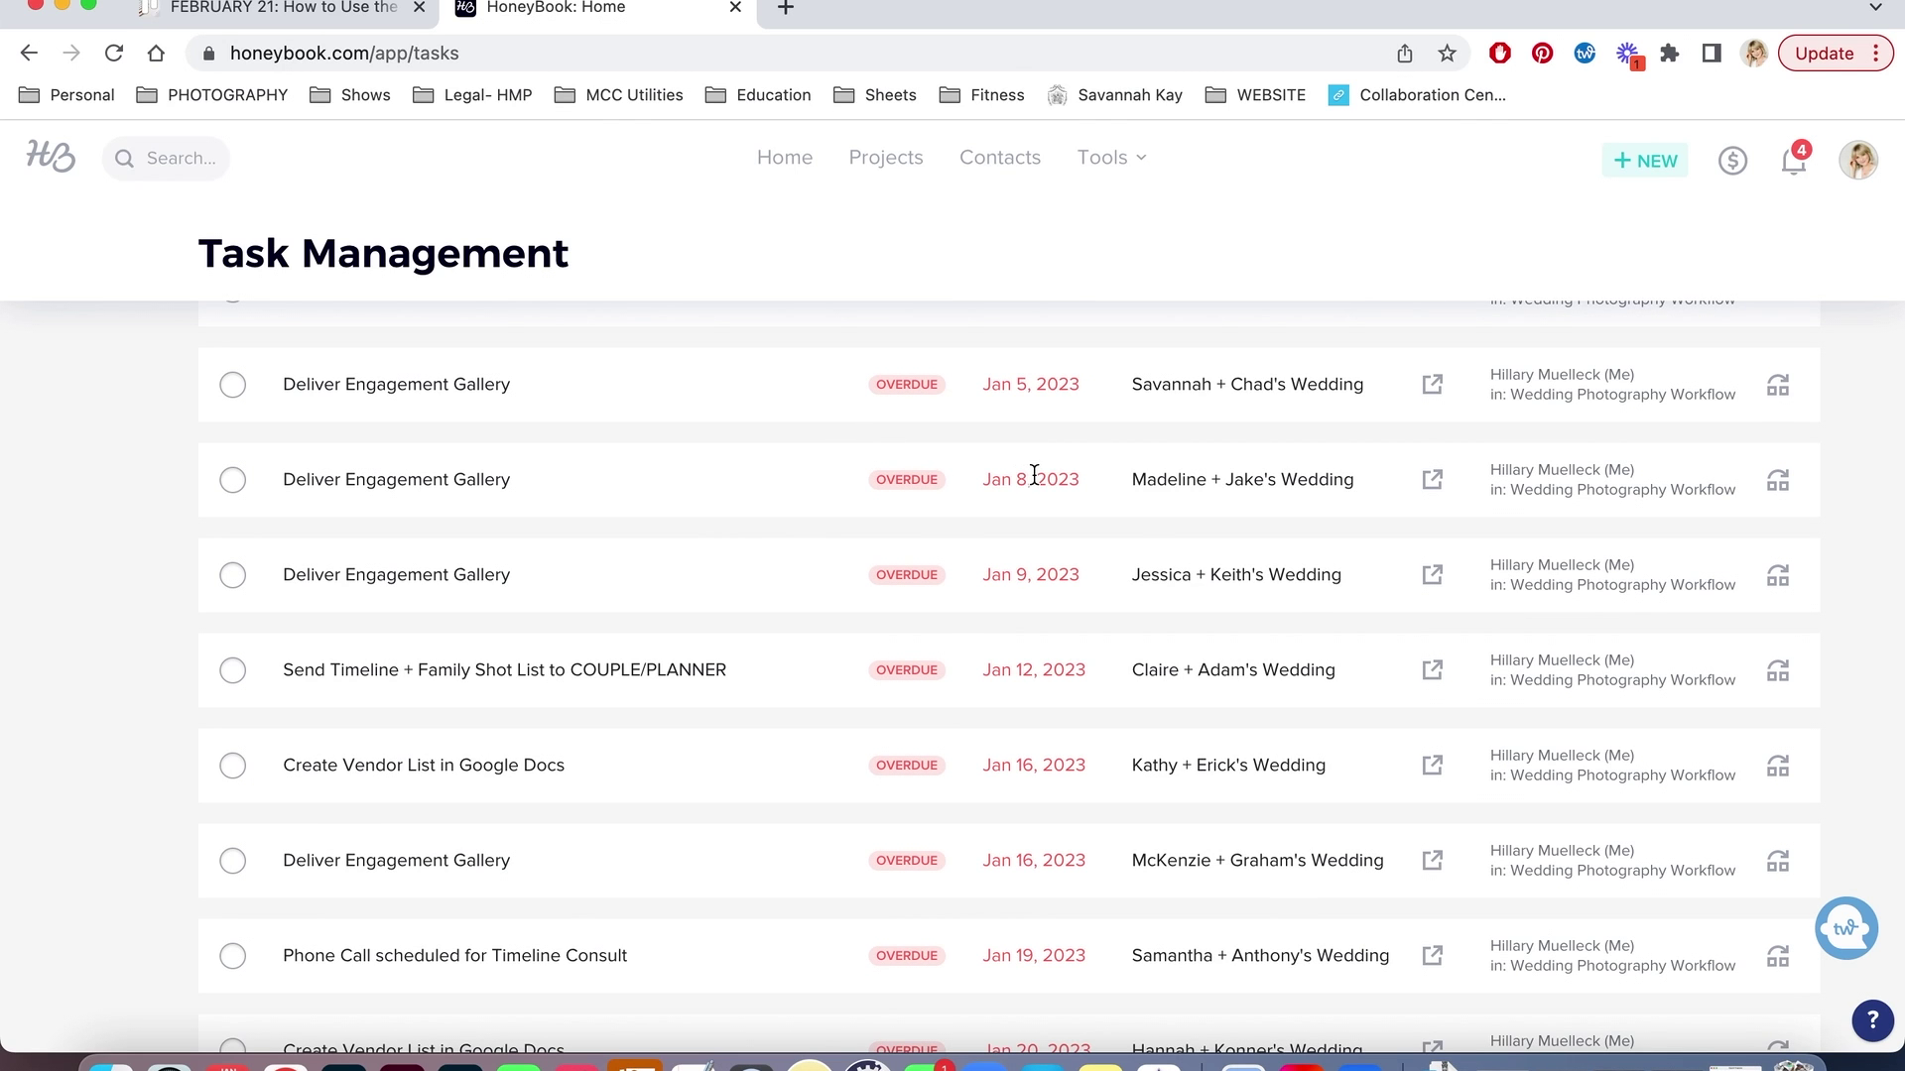
pyautogui.scroll(-10, 1075, 615)
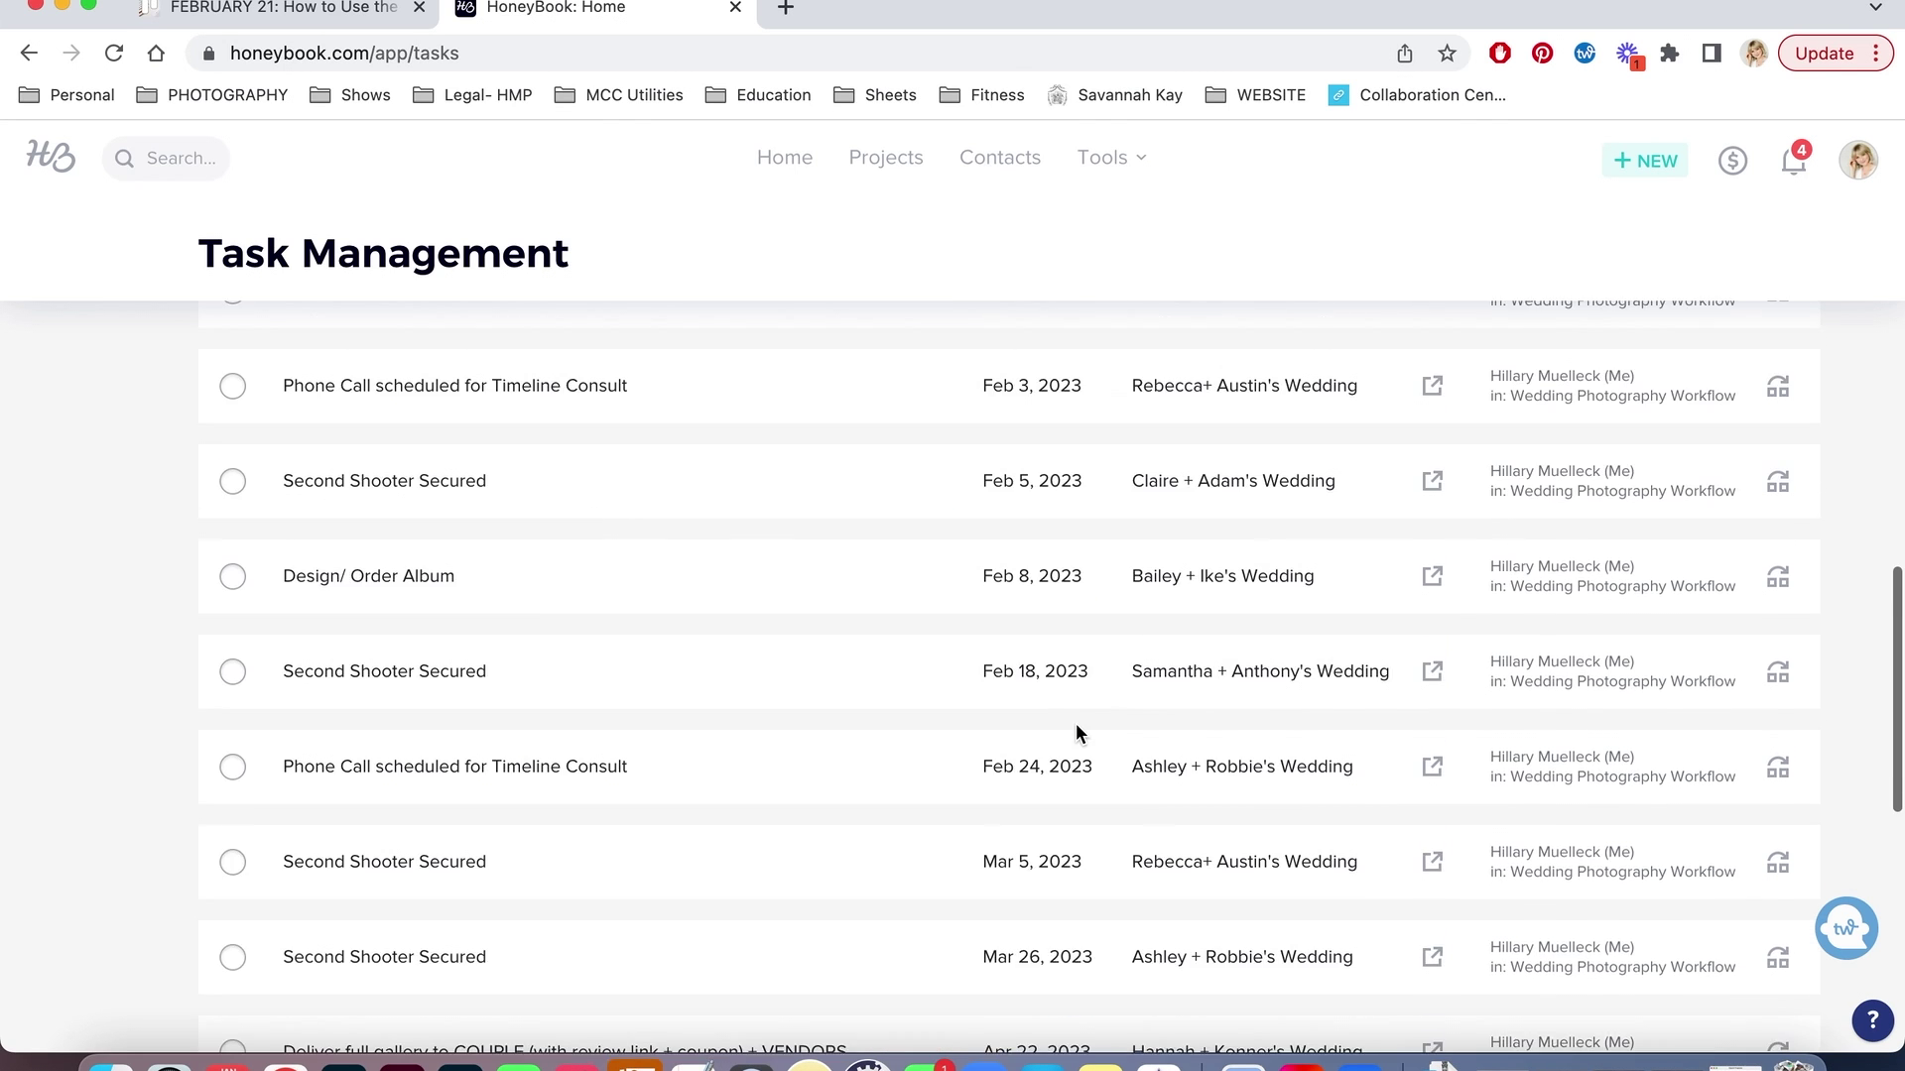
pyautogui.scroll(2, 1076, 733)
pyautogui.scroll(3, 1076, 733)
pyautogui.scroll(-6, 1075, 733)
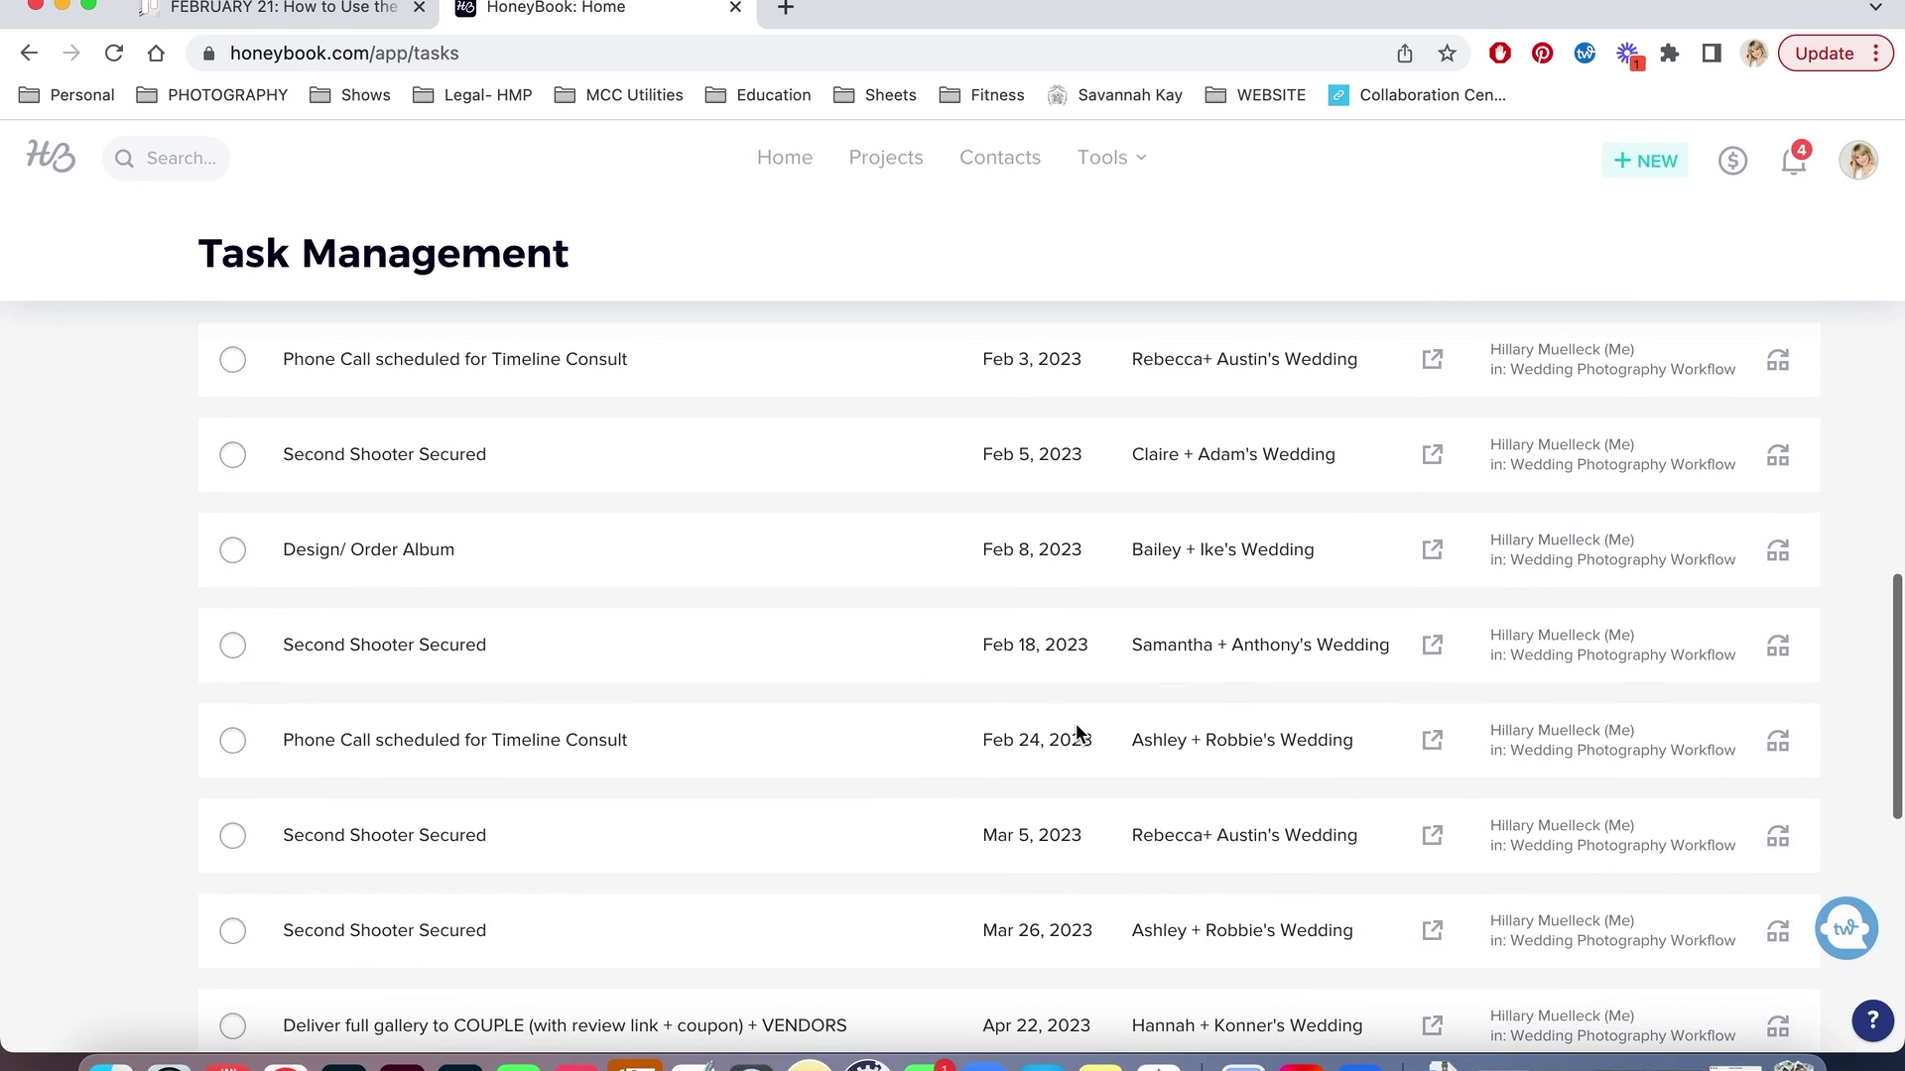
pyautogui.scroll(-2, 1075, 726)
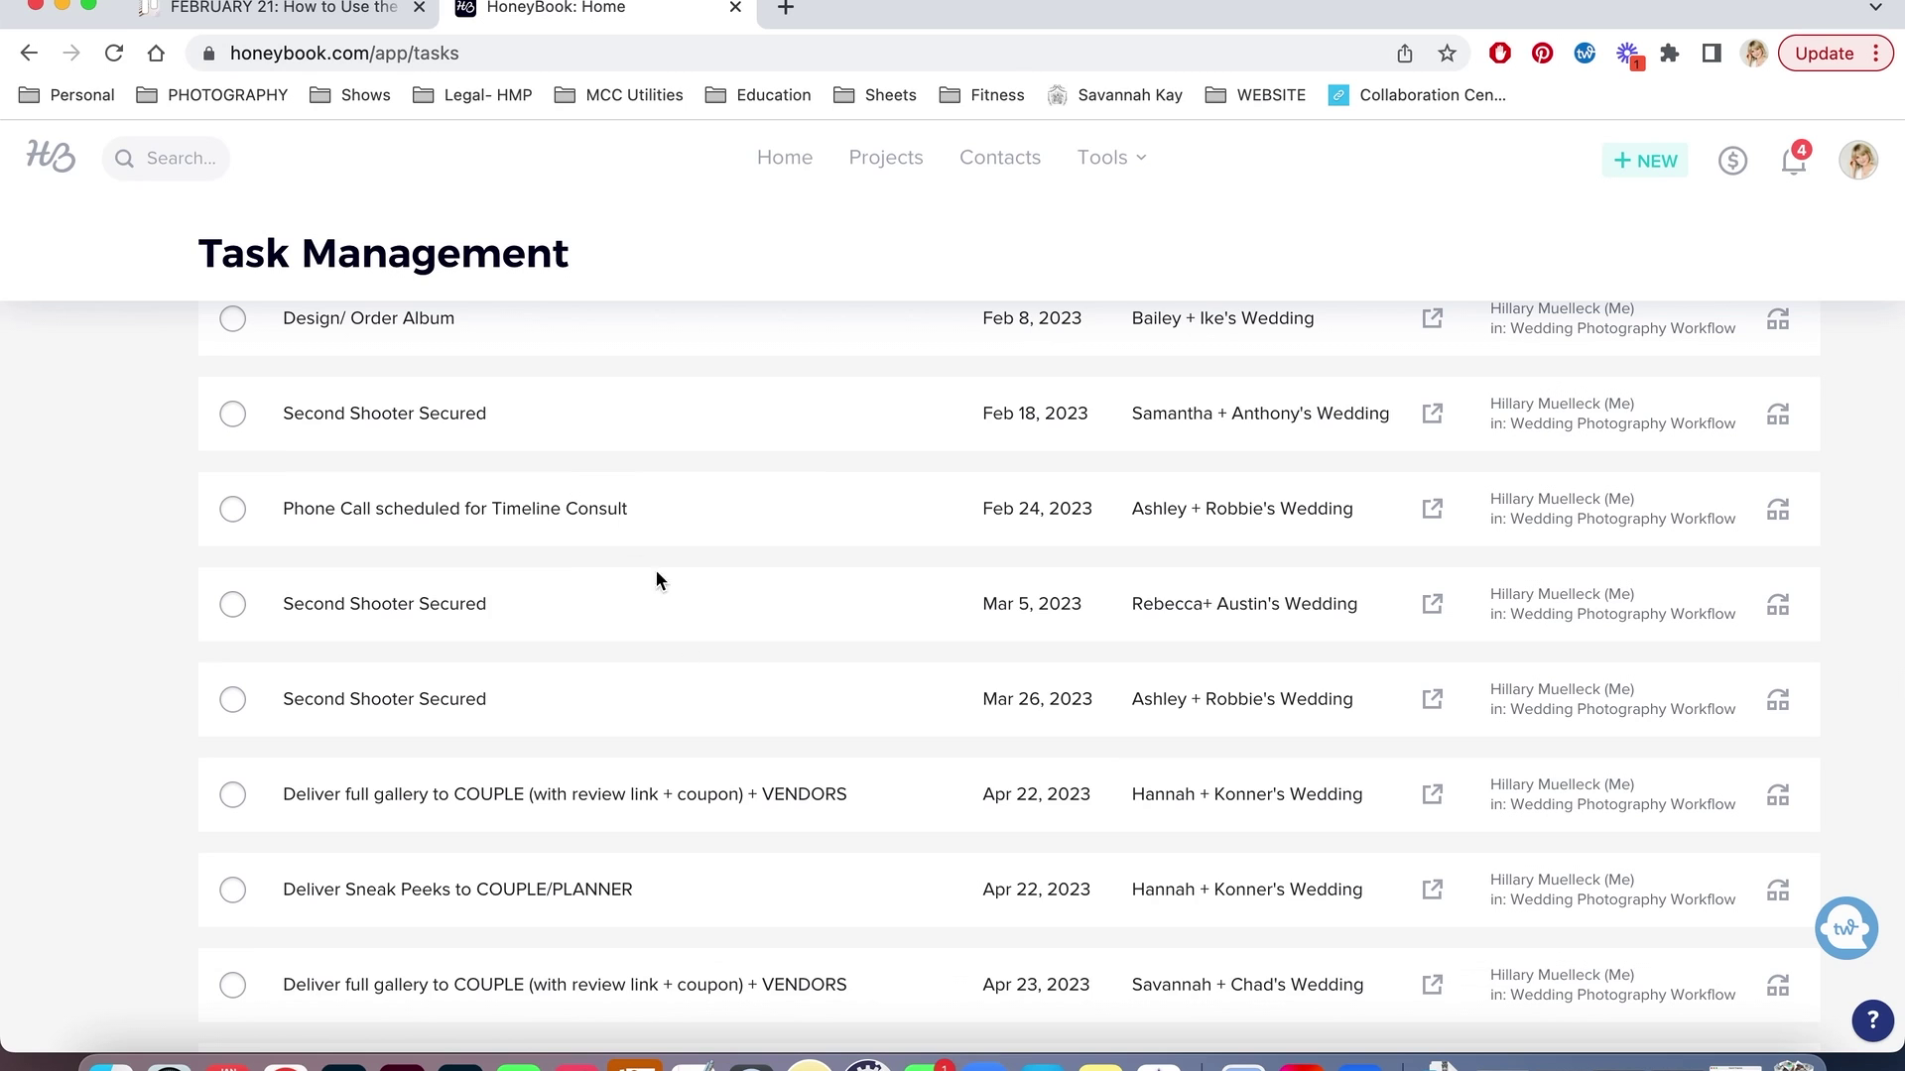
pyautogui.scroll(-2, 710, 705)
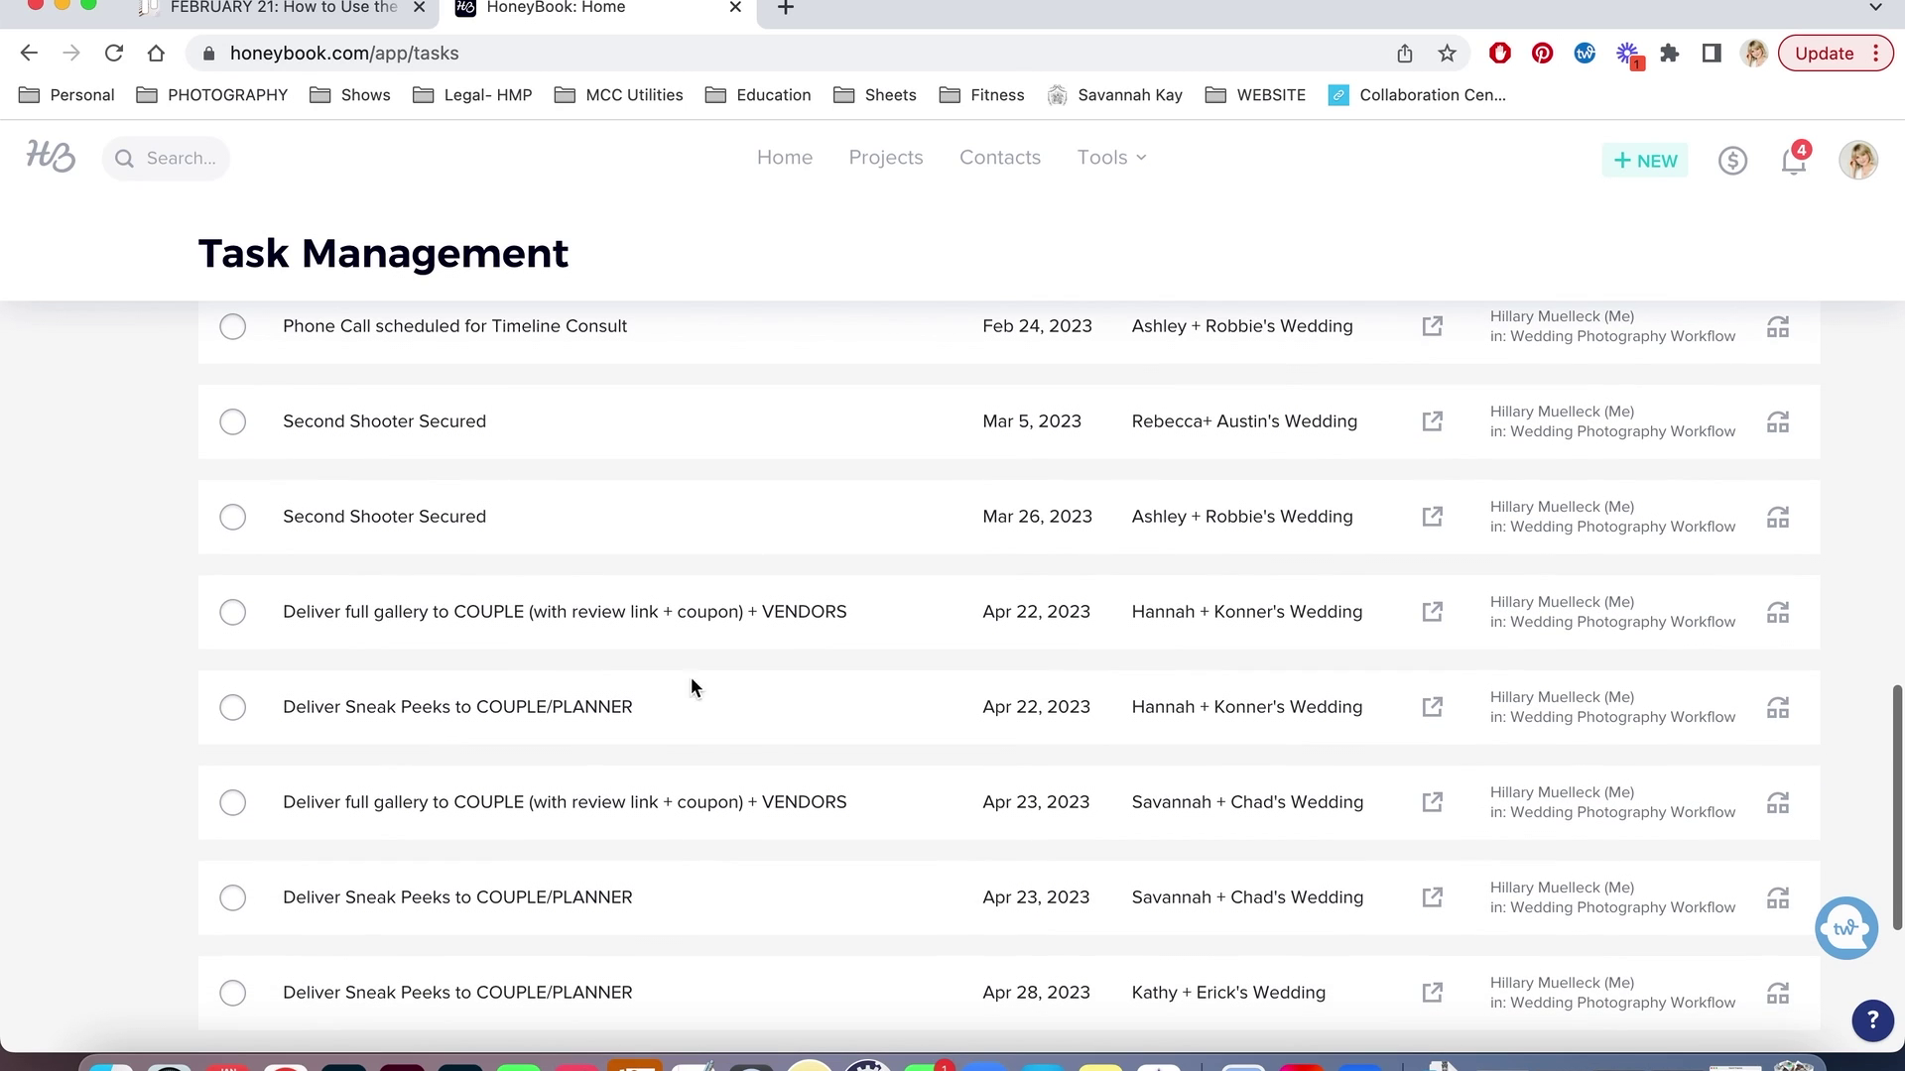
pyautogui.scroll(-4, 691, 687)
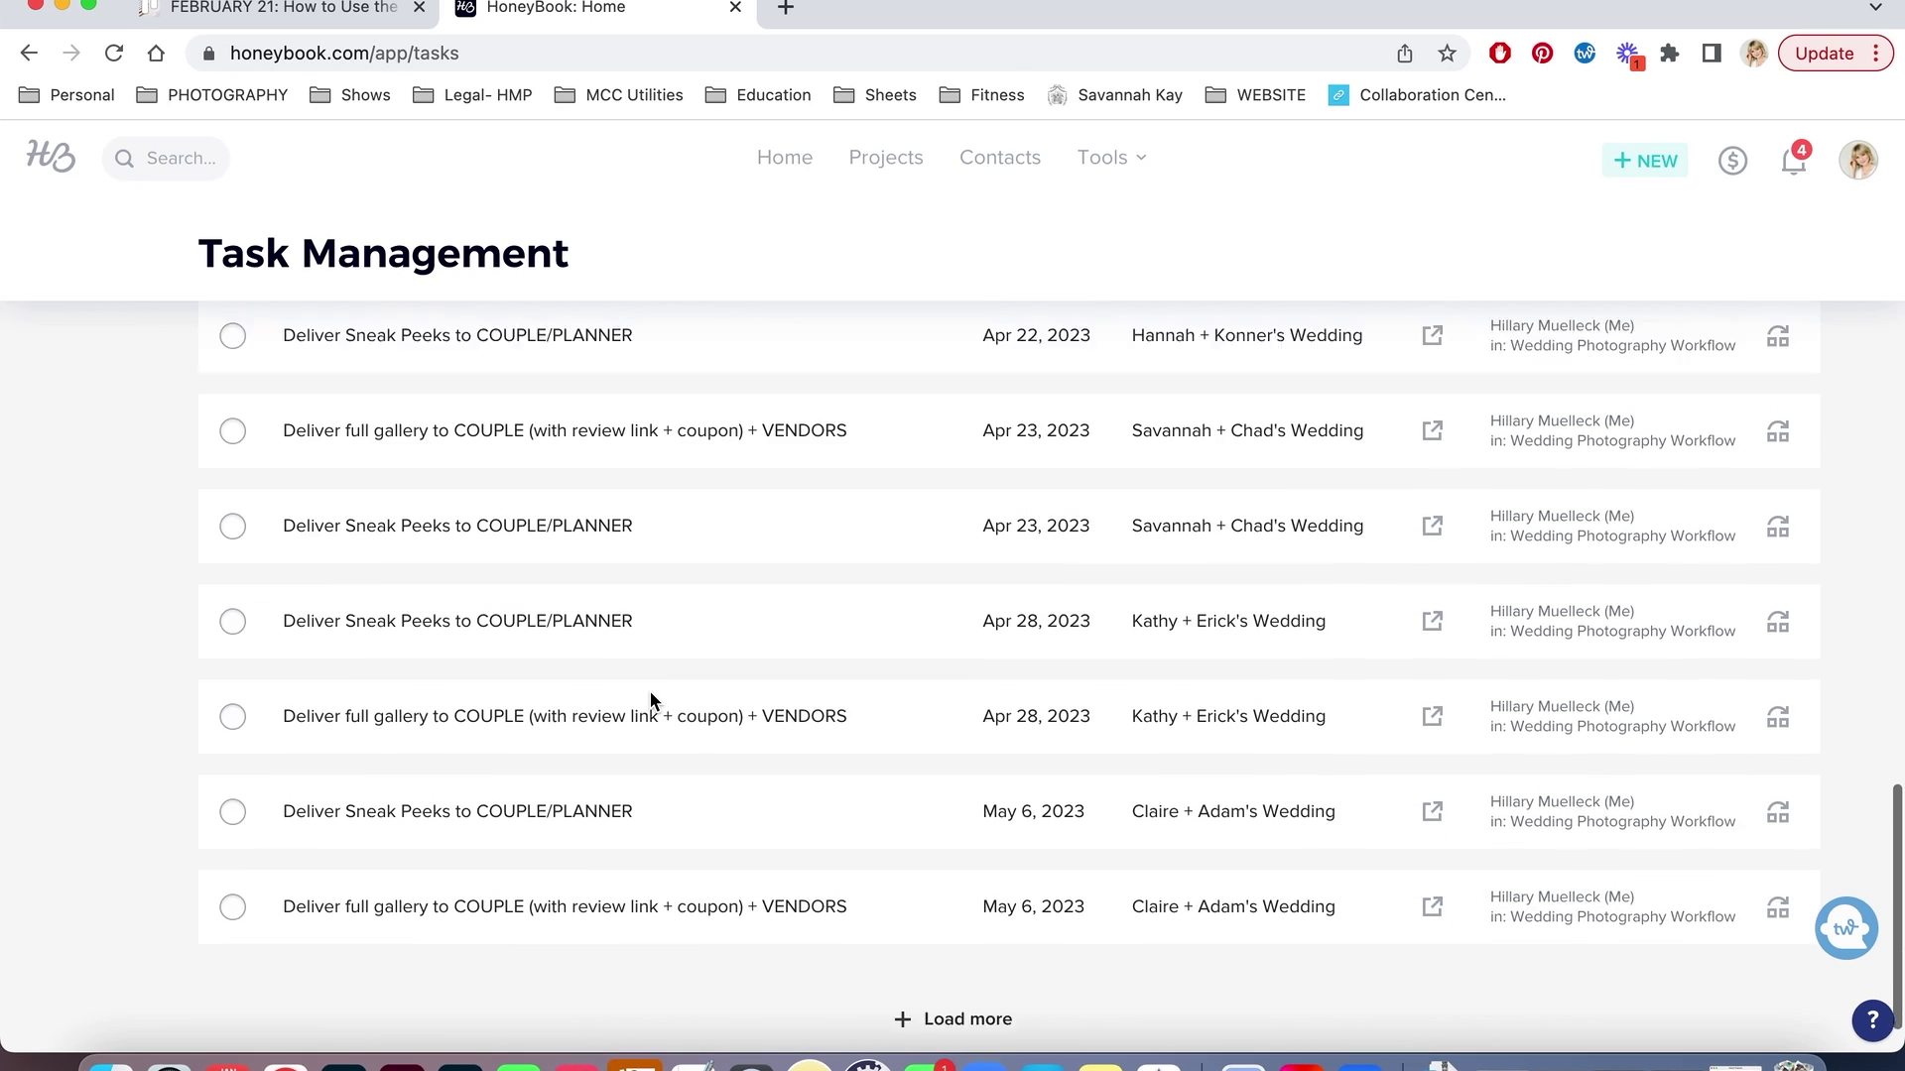
pyautogui.scroll(-1, 651, 692)
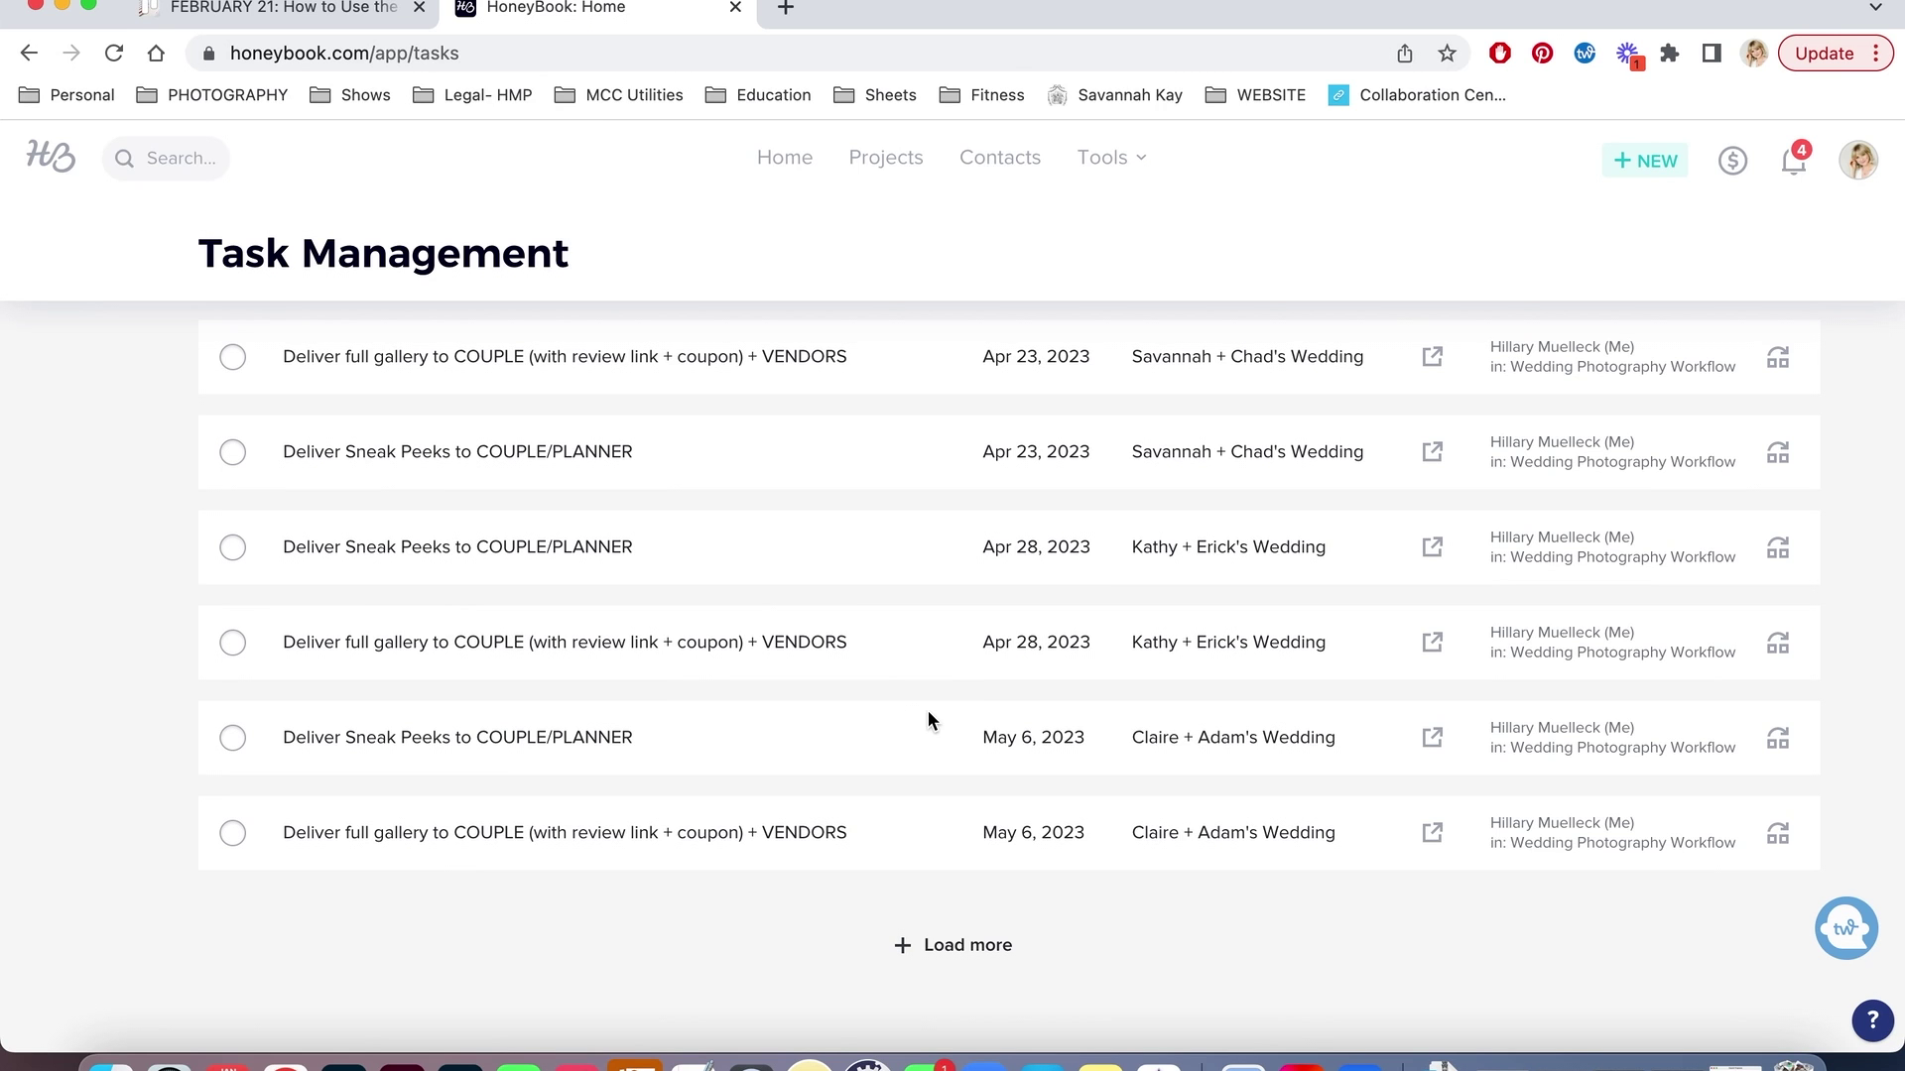
# Step: Load more to show all 78 tasks to approve, through May 6, 2023
pyautogui.click(947, 947)
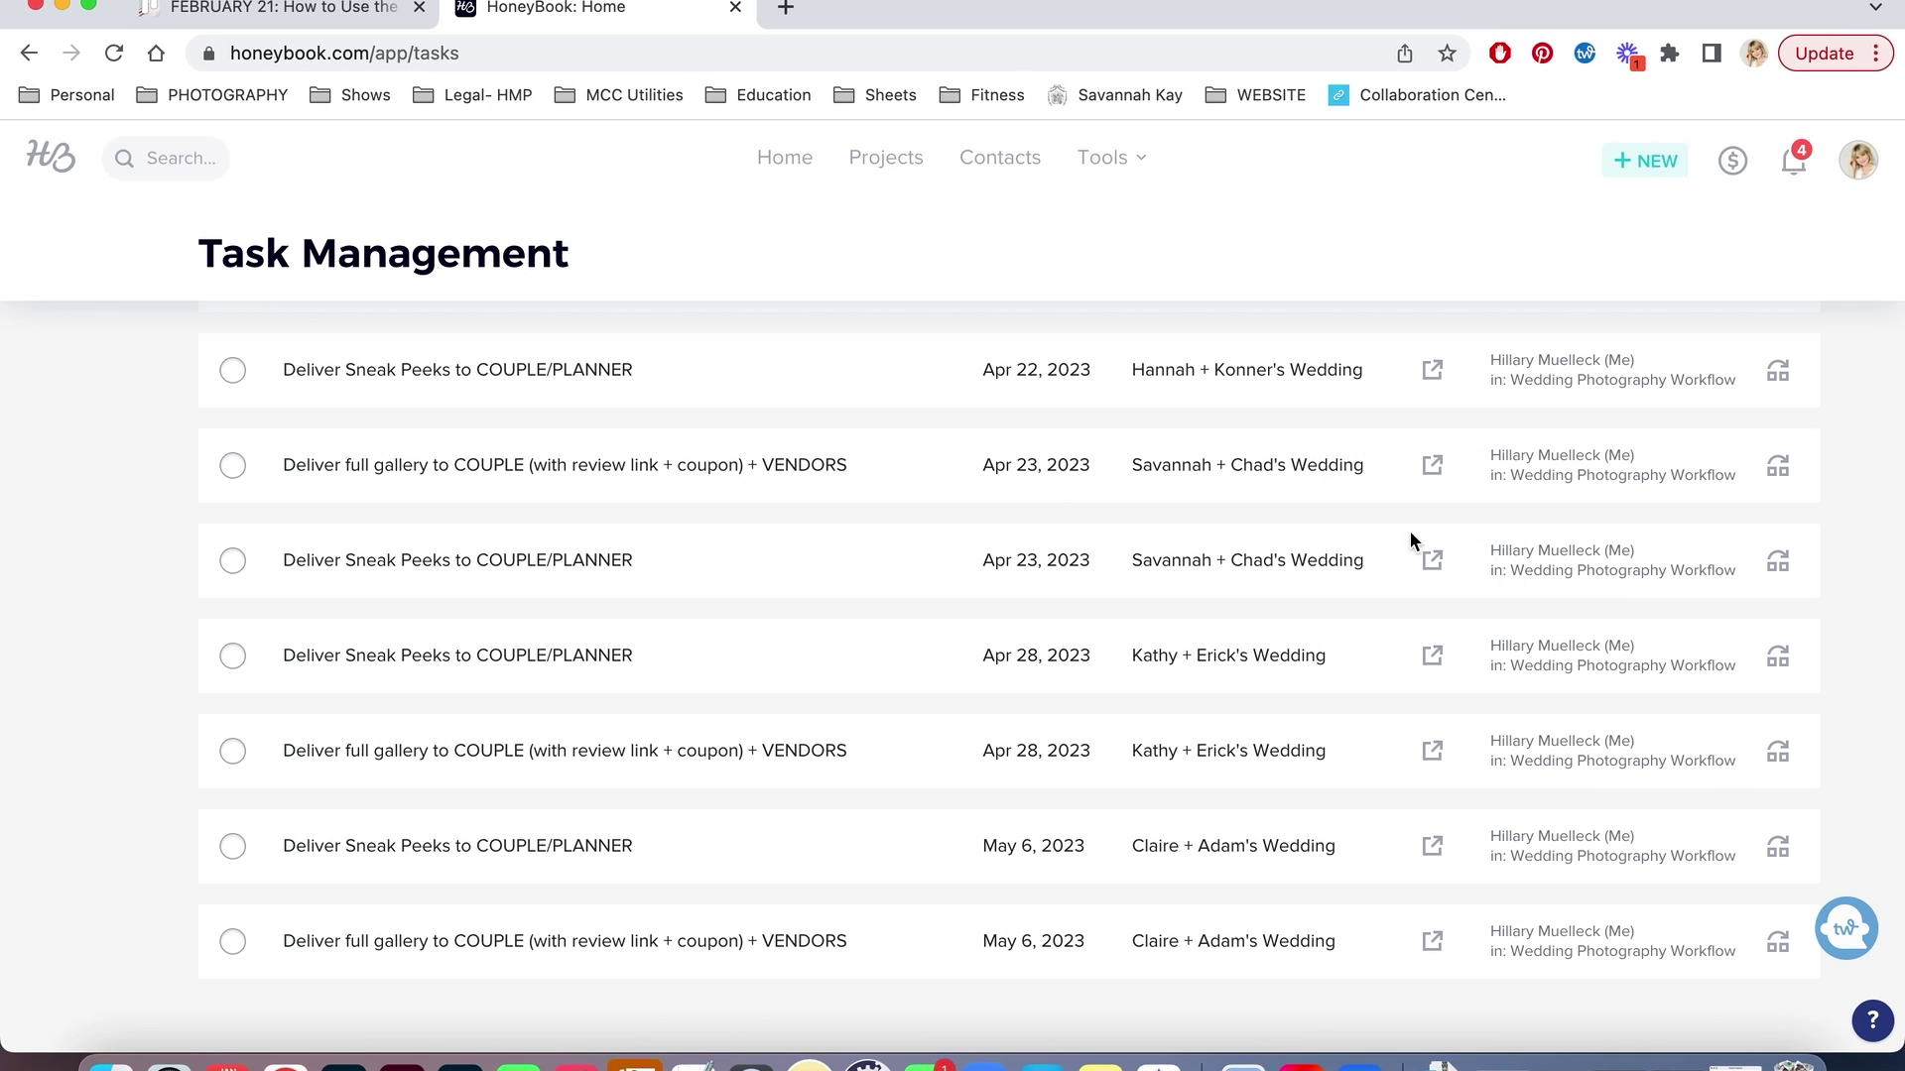
pyautogui.scroll(2, 898, 613)
pyautogui.scroll(1, 898, 617)
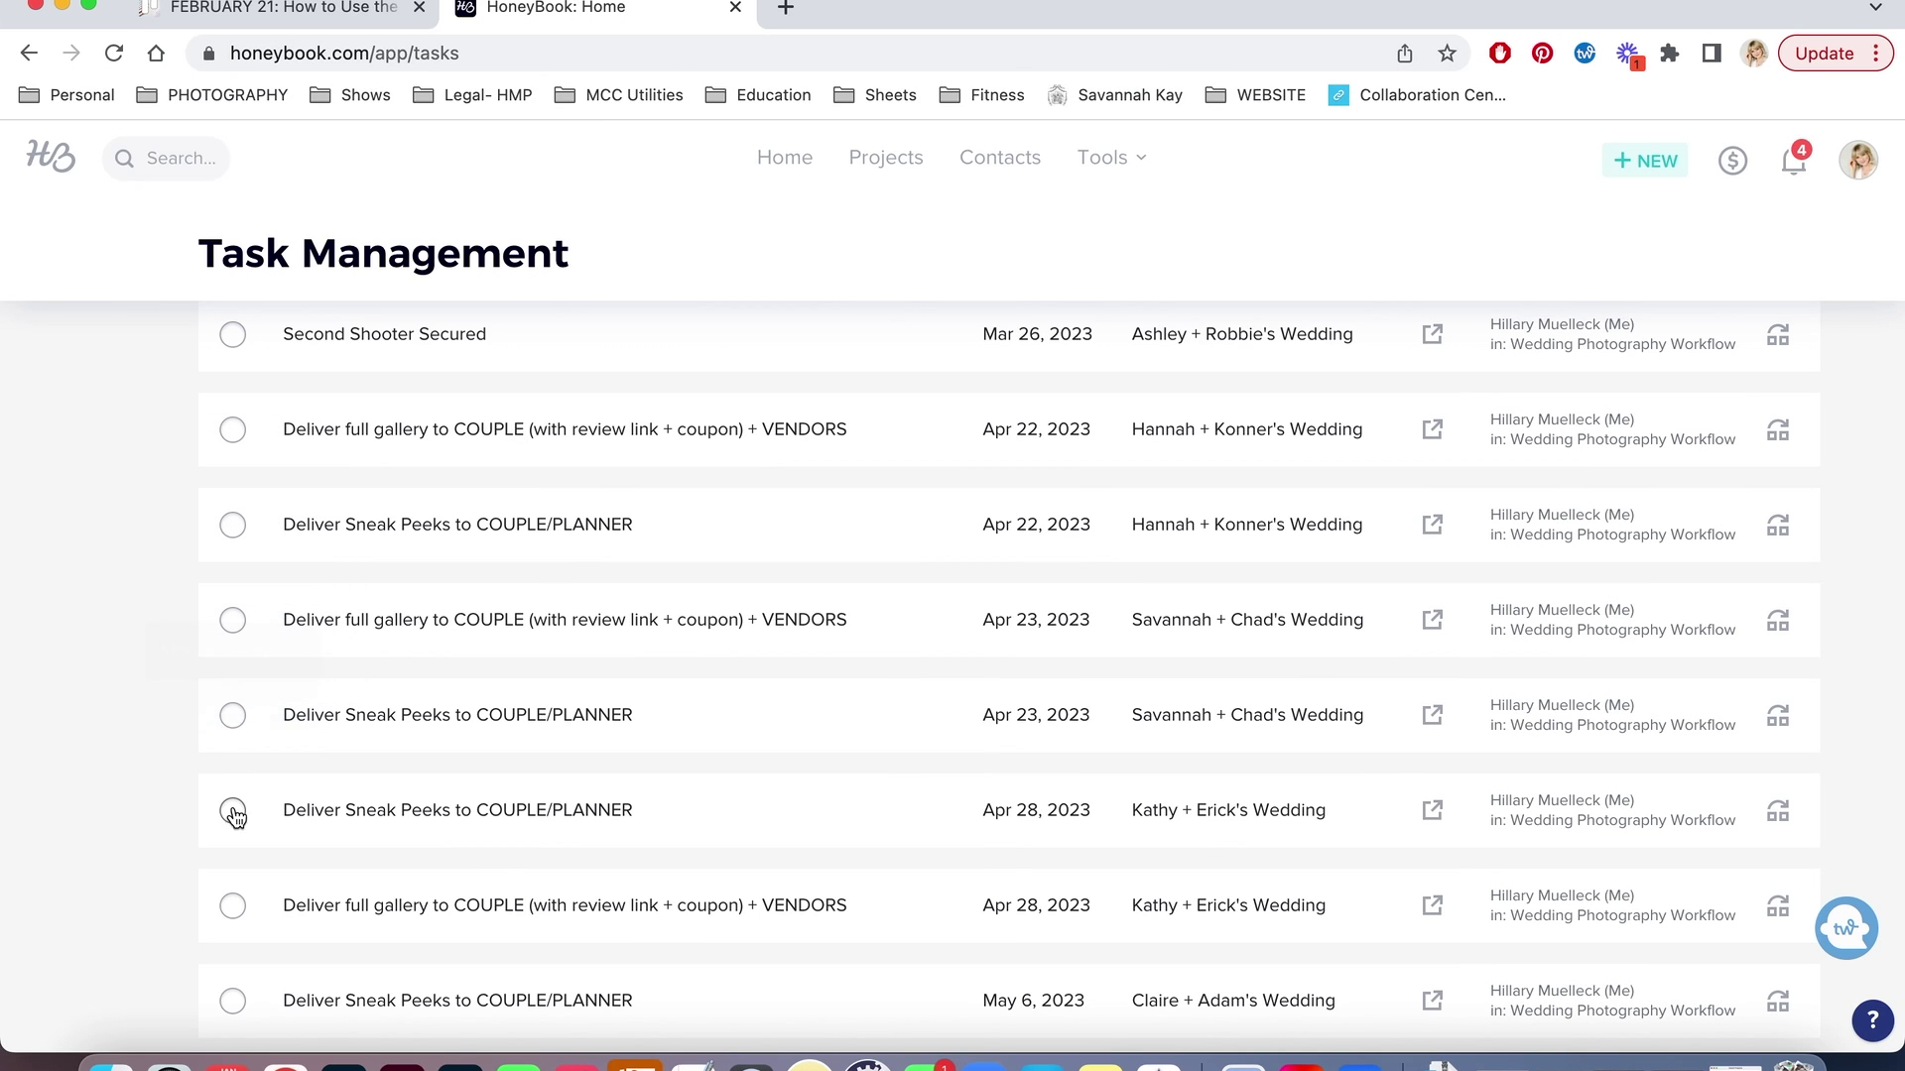
pyautogui.scroll(15, 599, 731)
pyautogui.scroll(4, 599, 735)
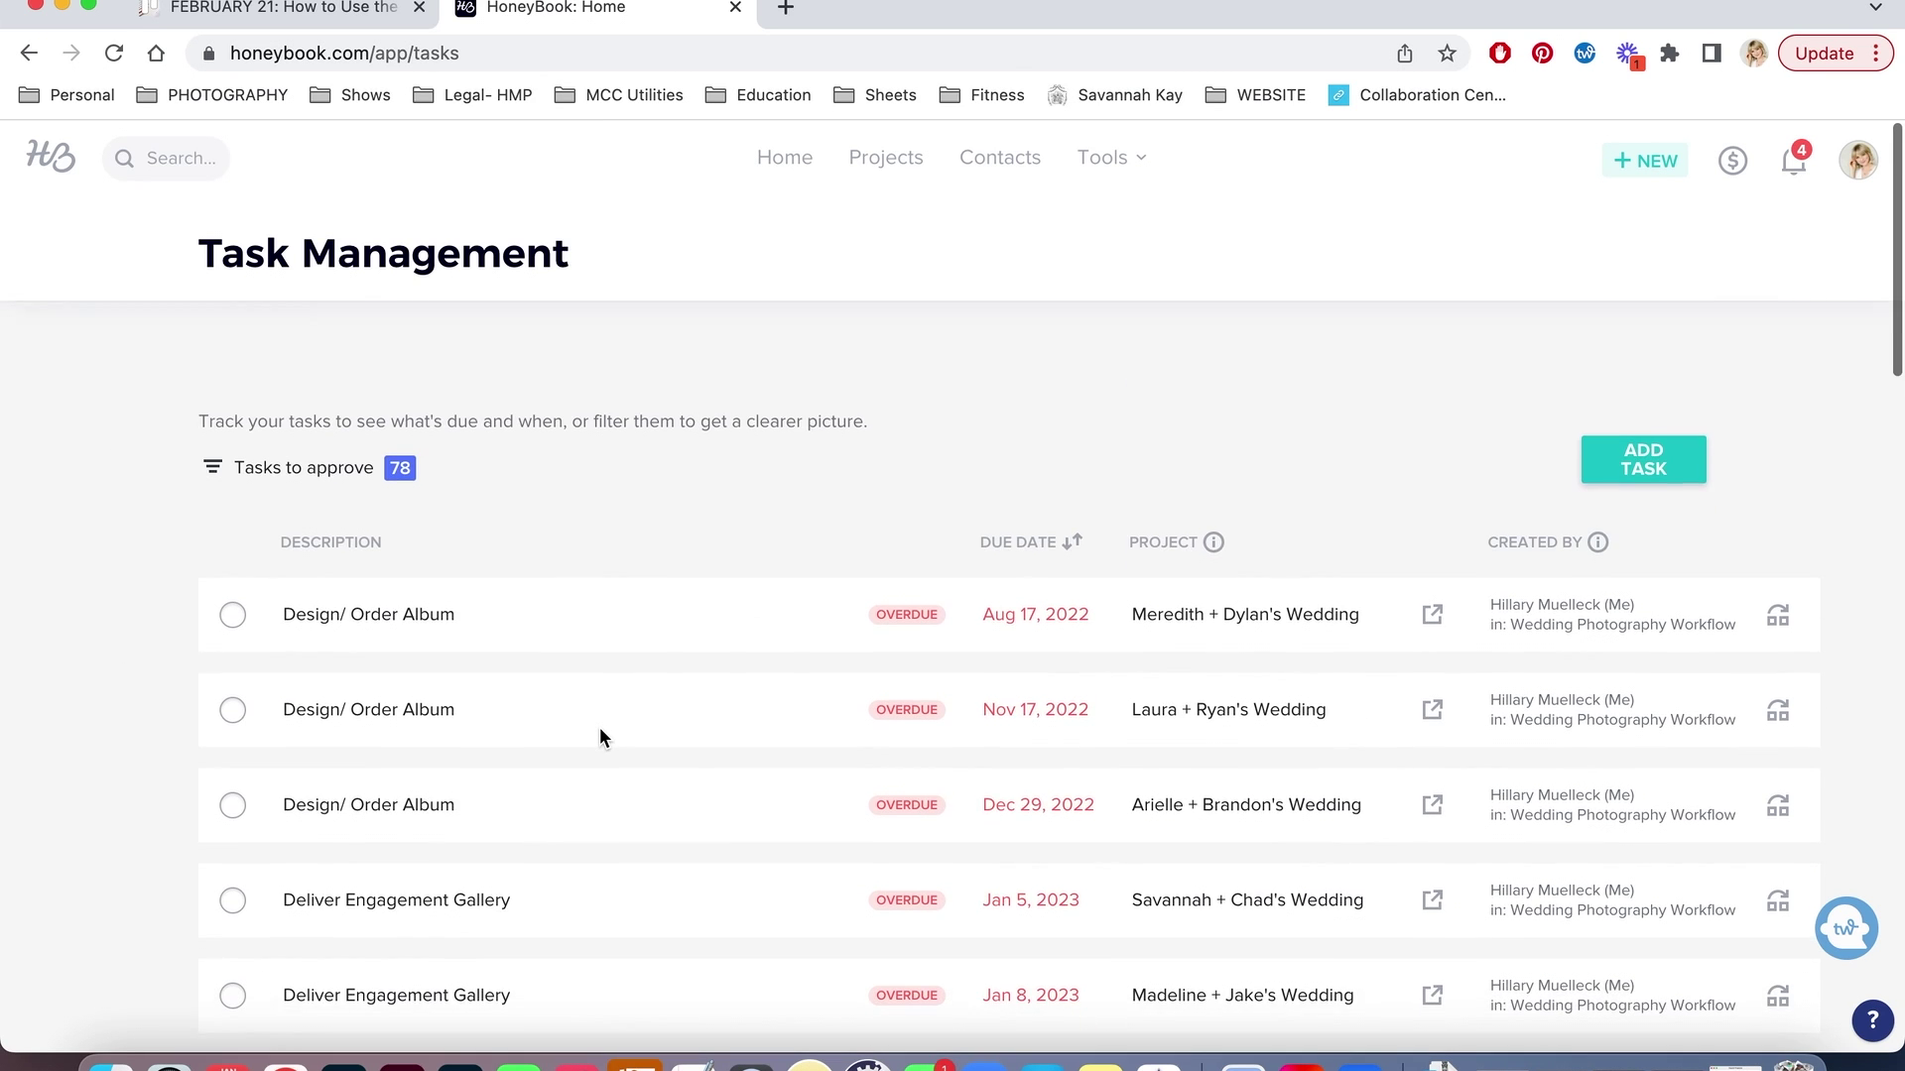
# Step: Add a task 'Send a review link' linked to the client's engagement session project
pyautogui.click(1641, 467)
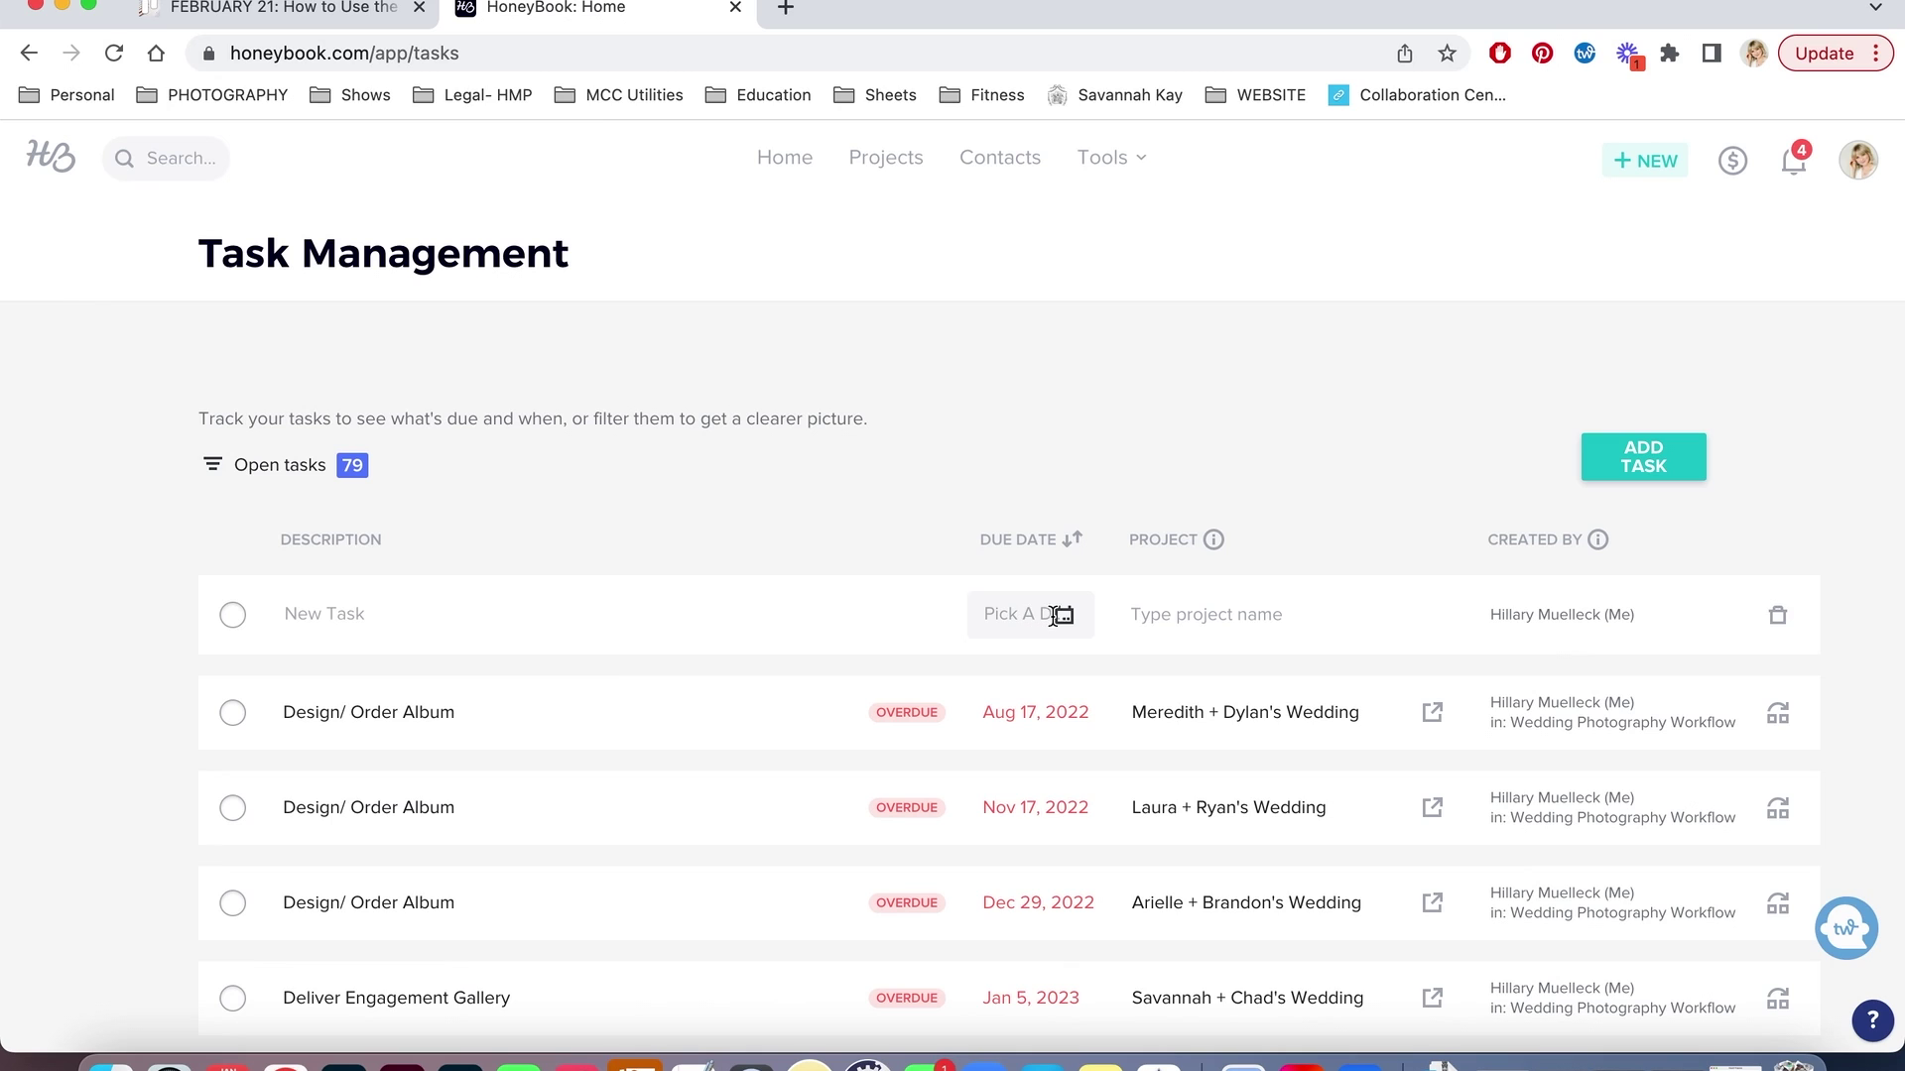
pyautogui.click(1191, 617)
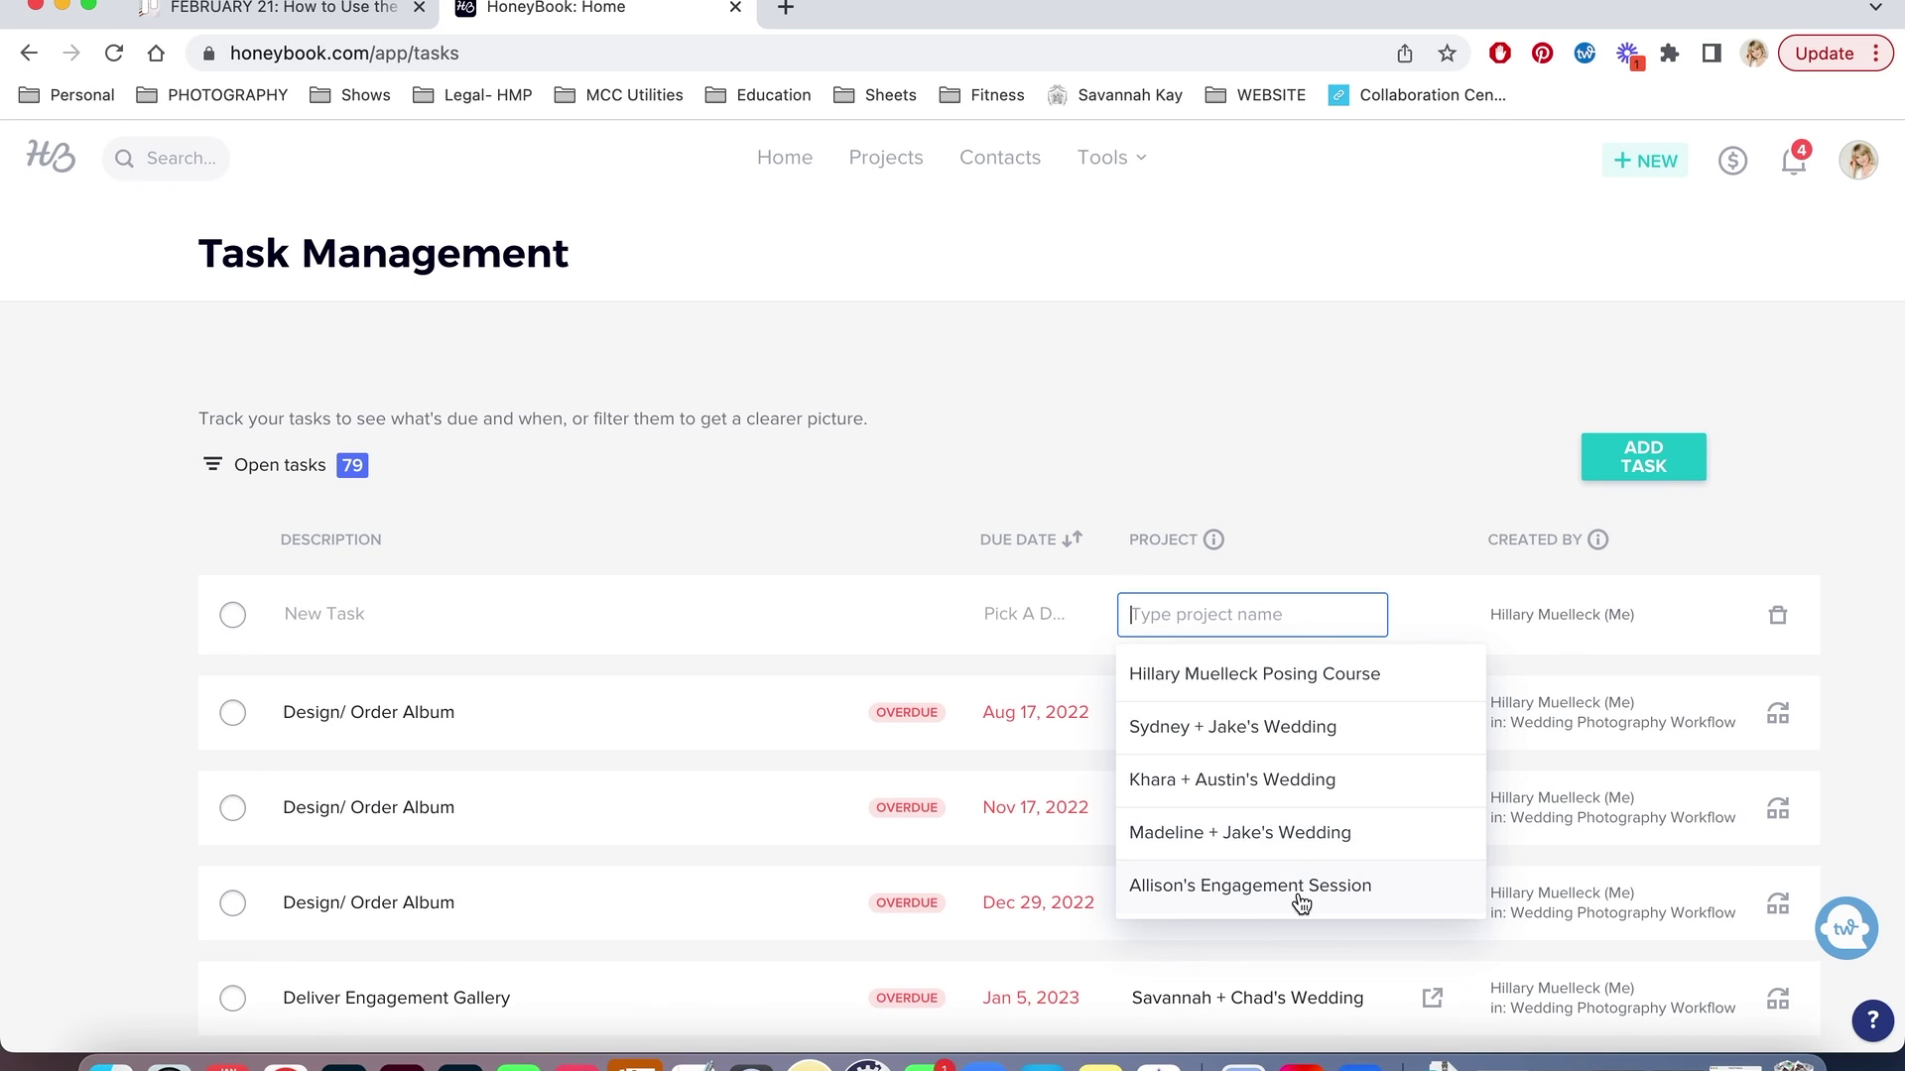
pyautogui.click(1237, 892)
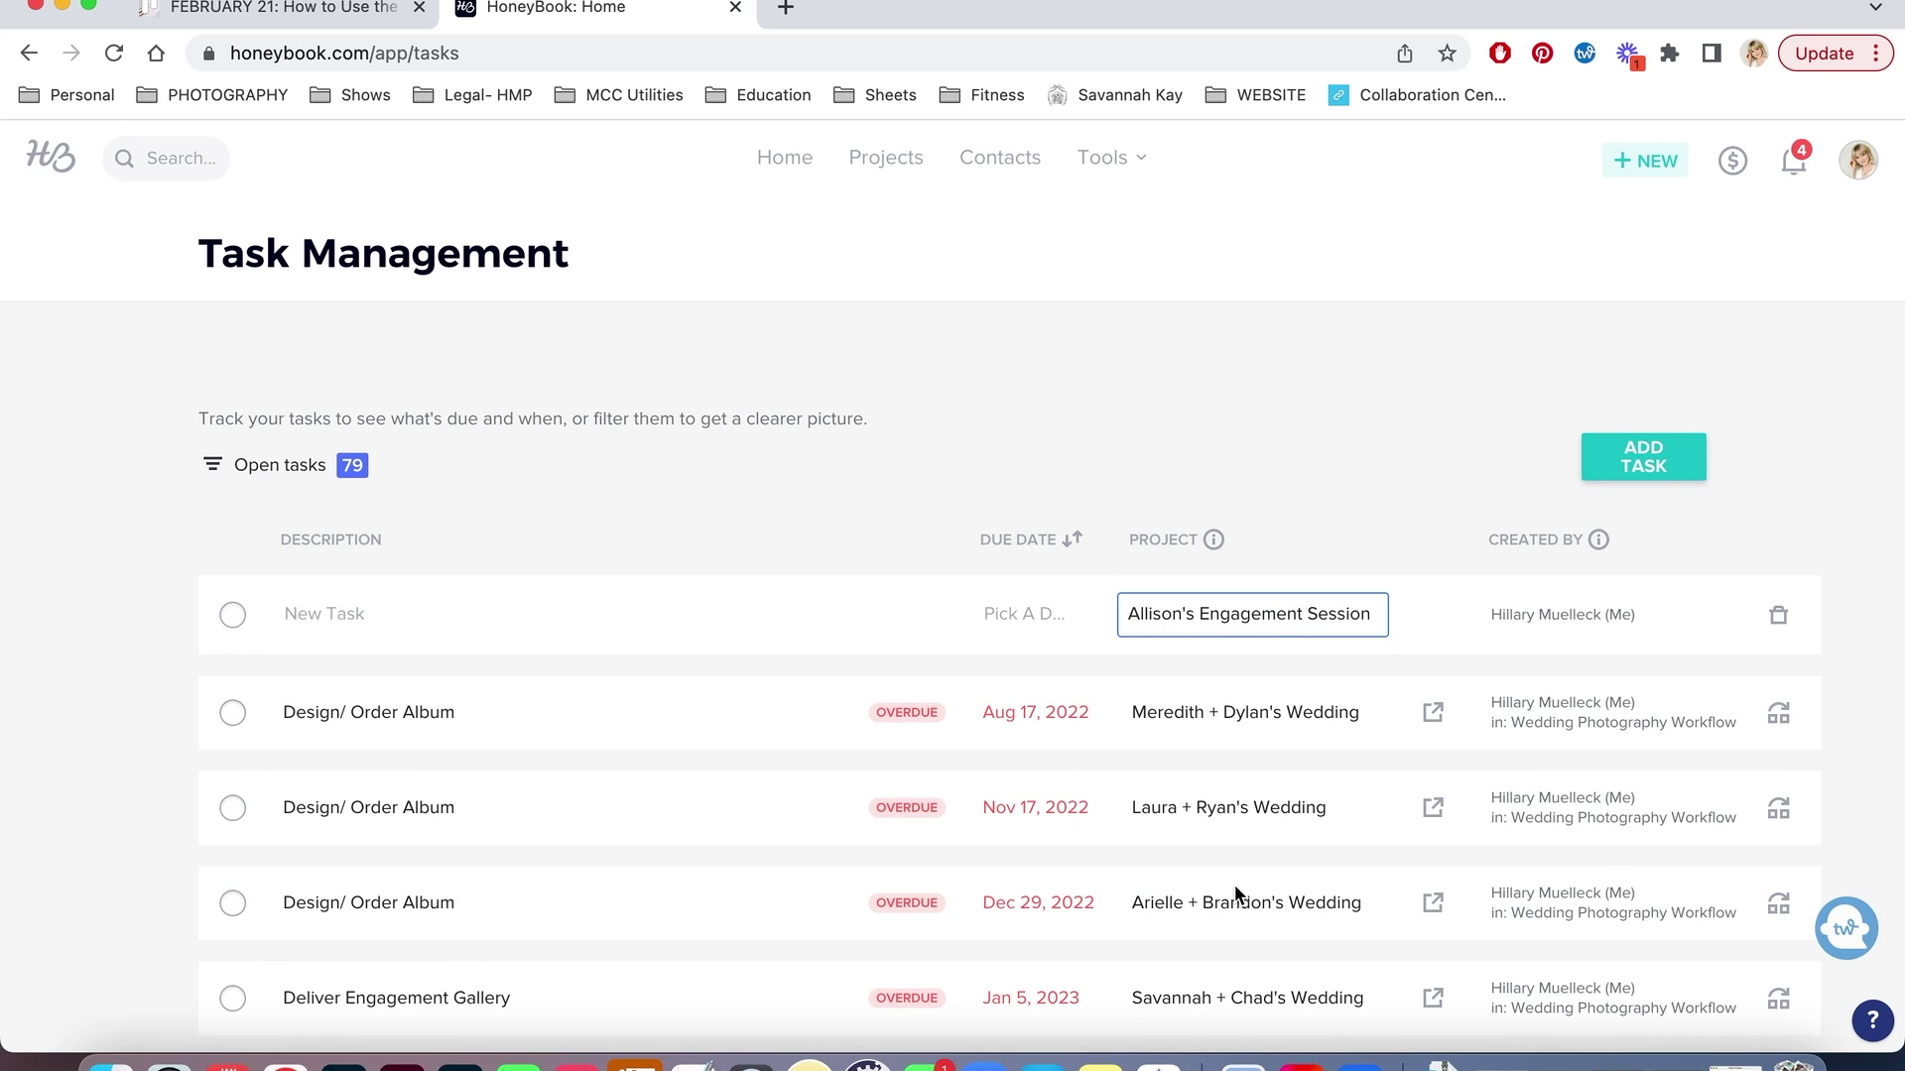
pyautogui.click(1021, 613)
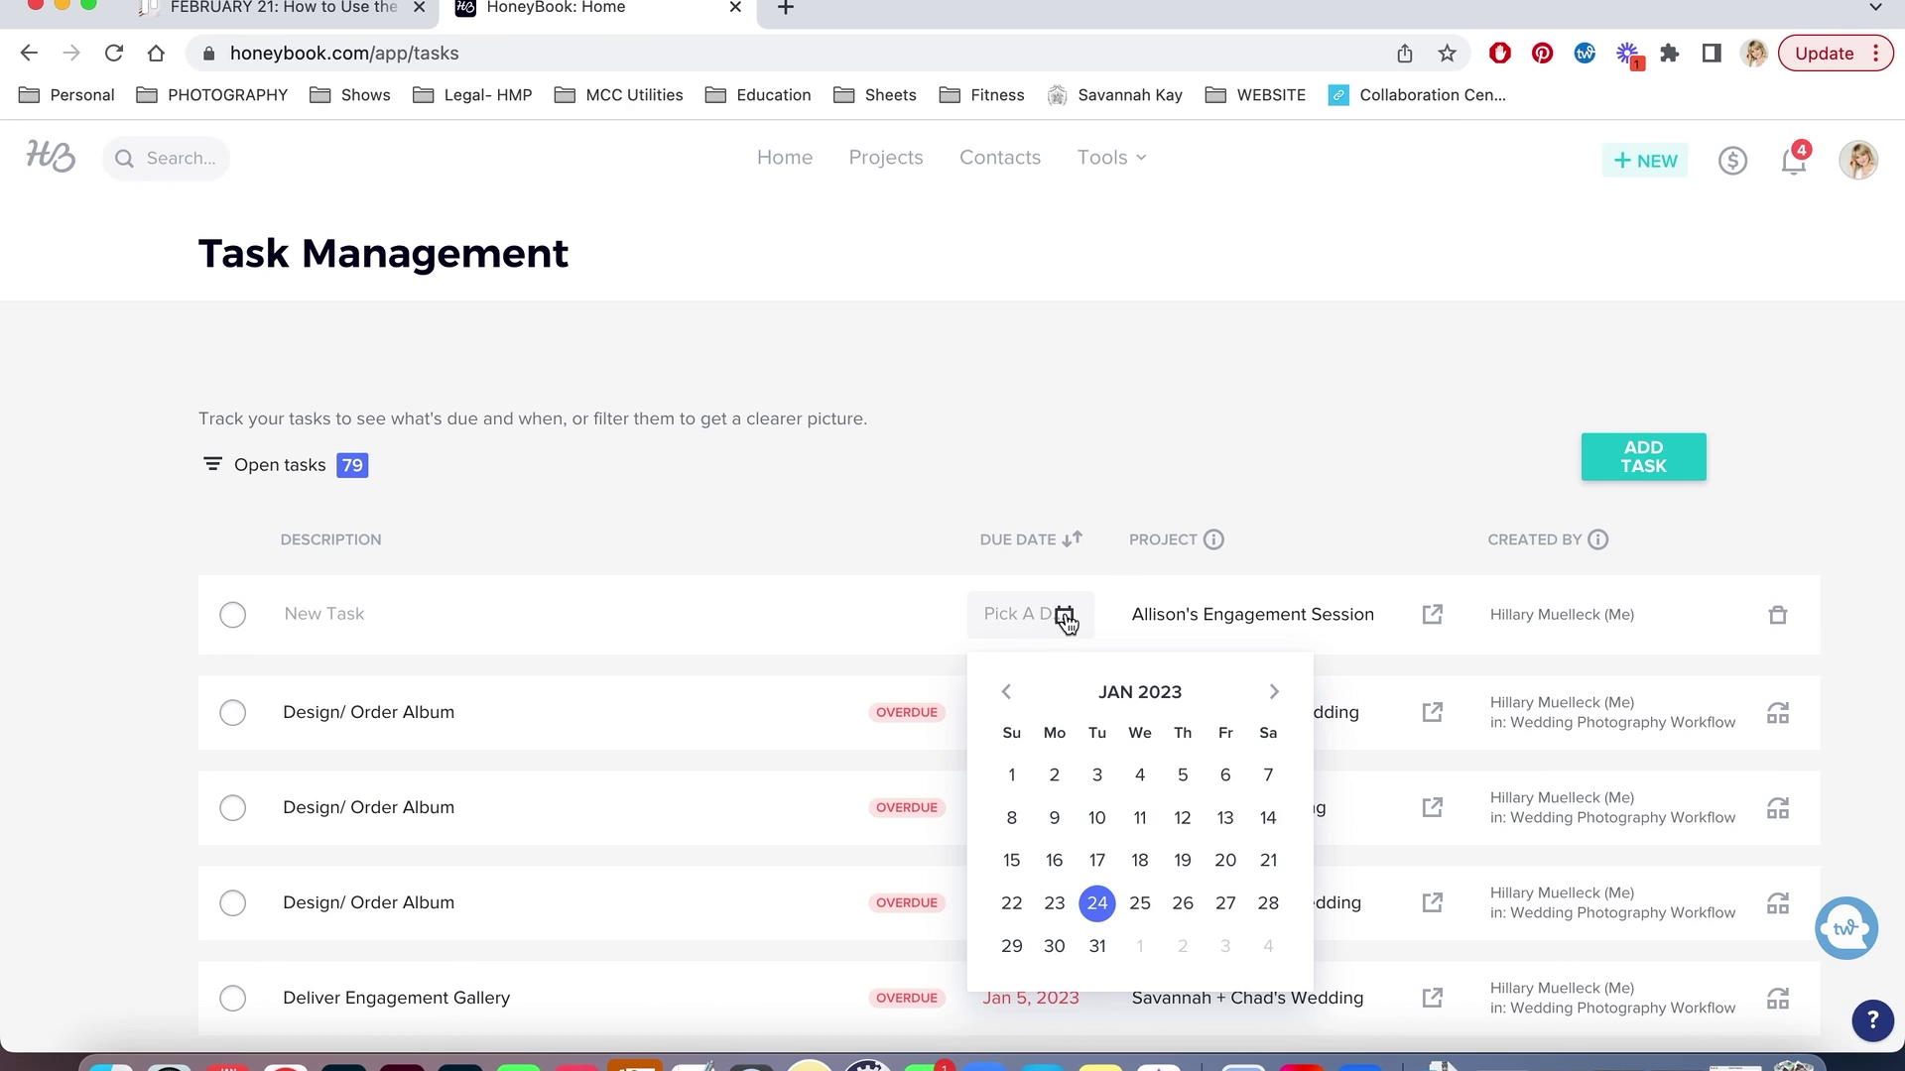
pyautogui.click(837, 614)
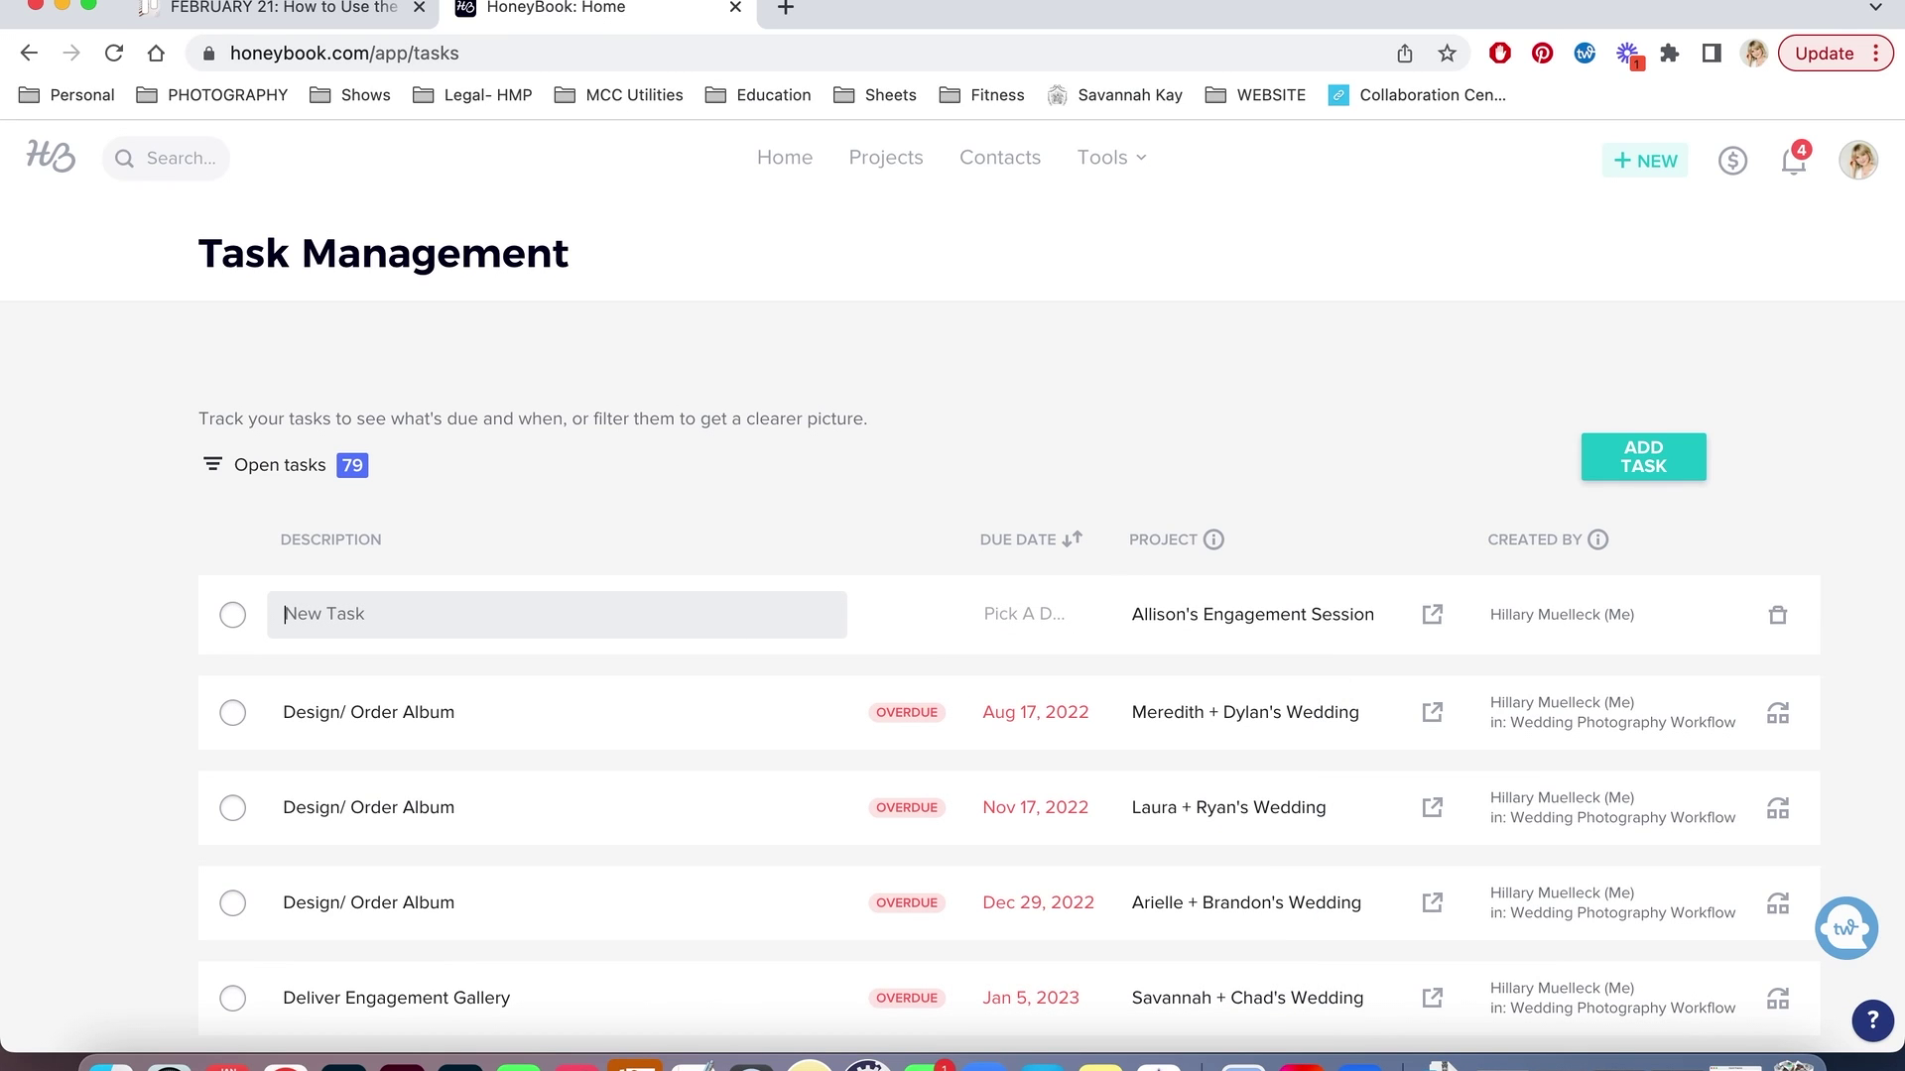
pyautogui.write('Send a review link')
pyautogui.click(1336, 485)
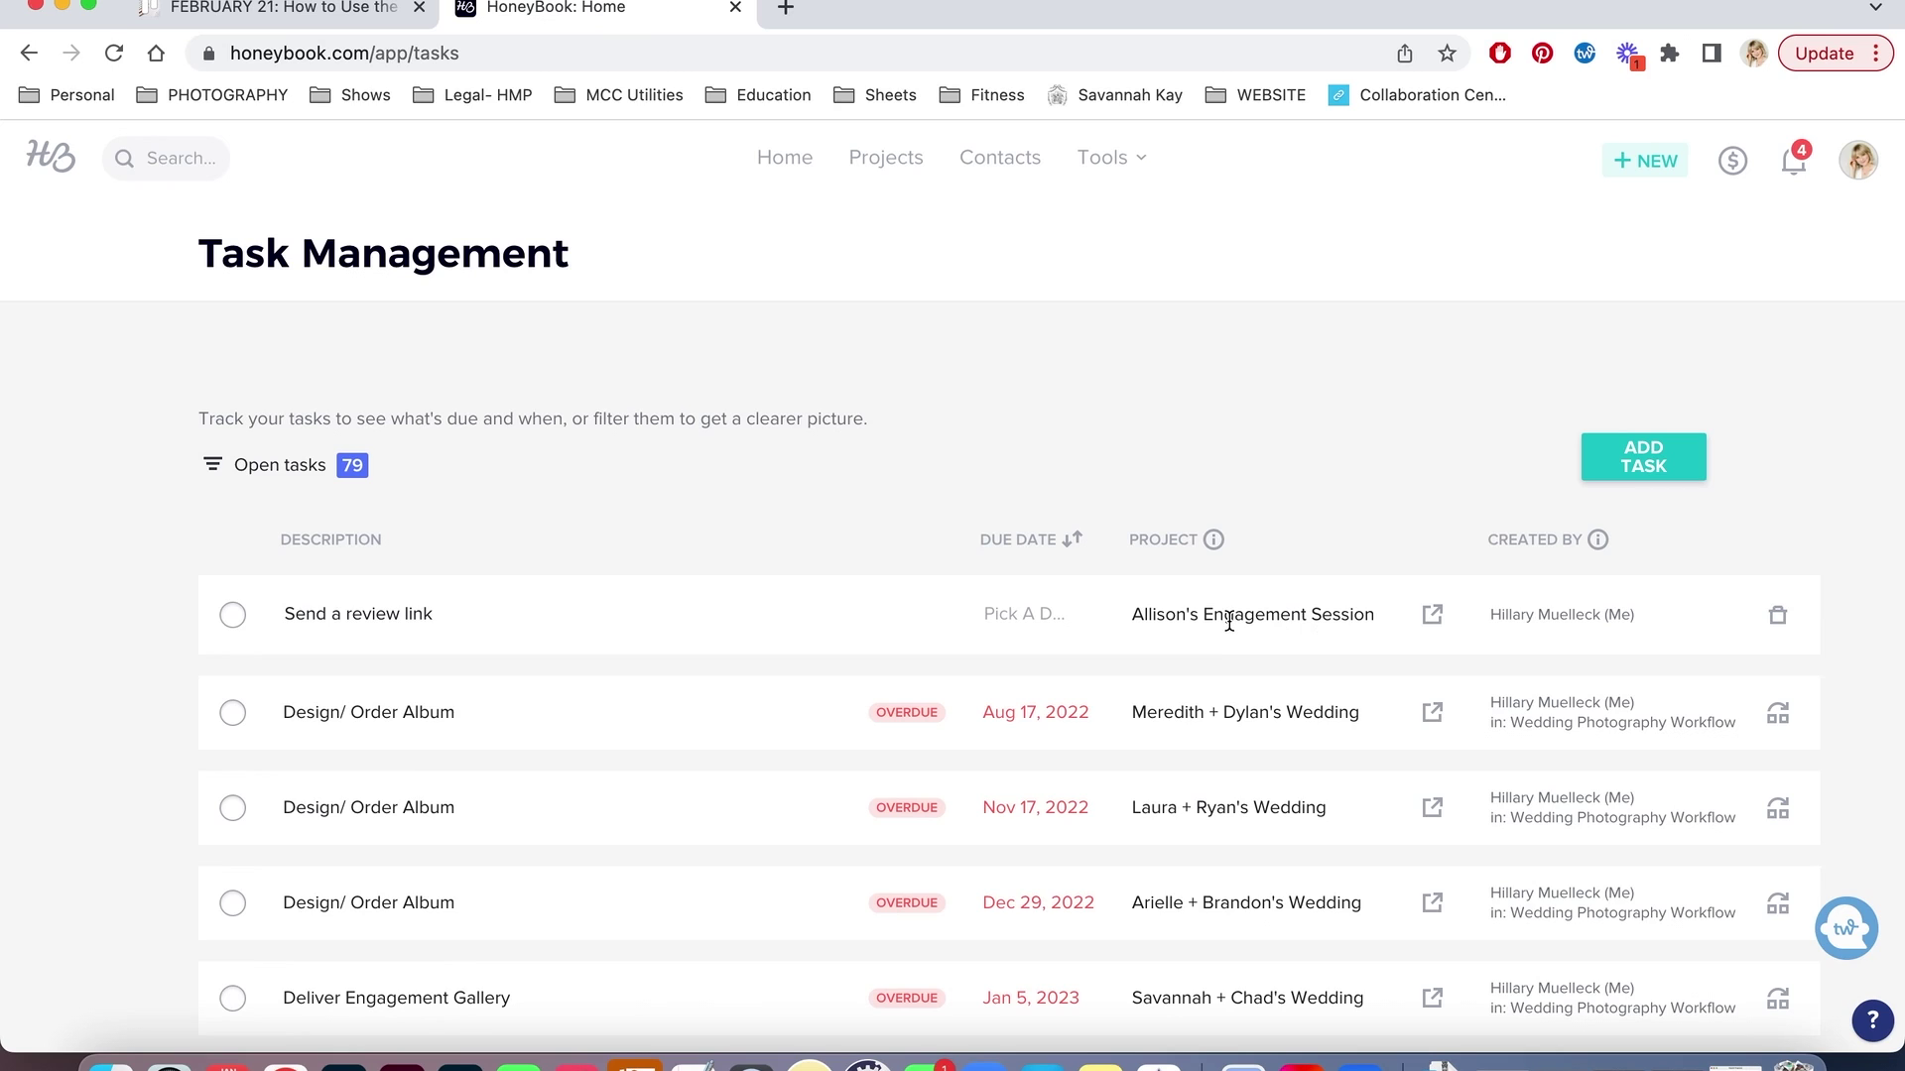
# Step: Complete and delete the 'Send a review link' task, then return to the Home dashboard
pyautogui.click(234, 620)
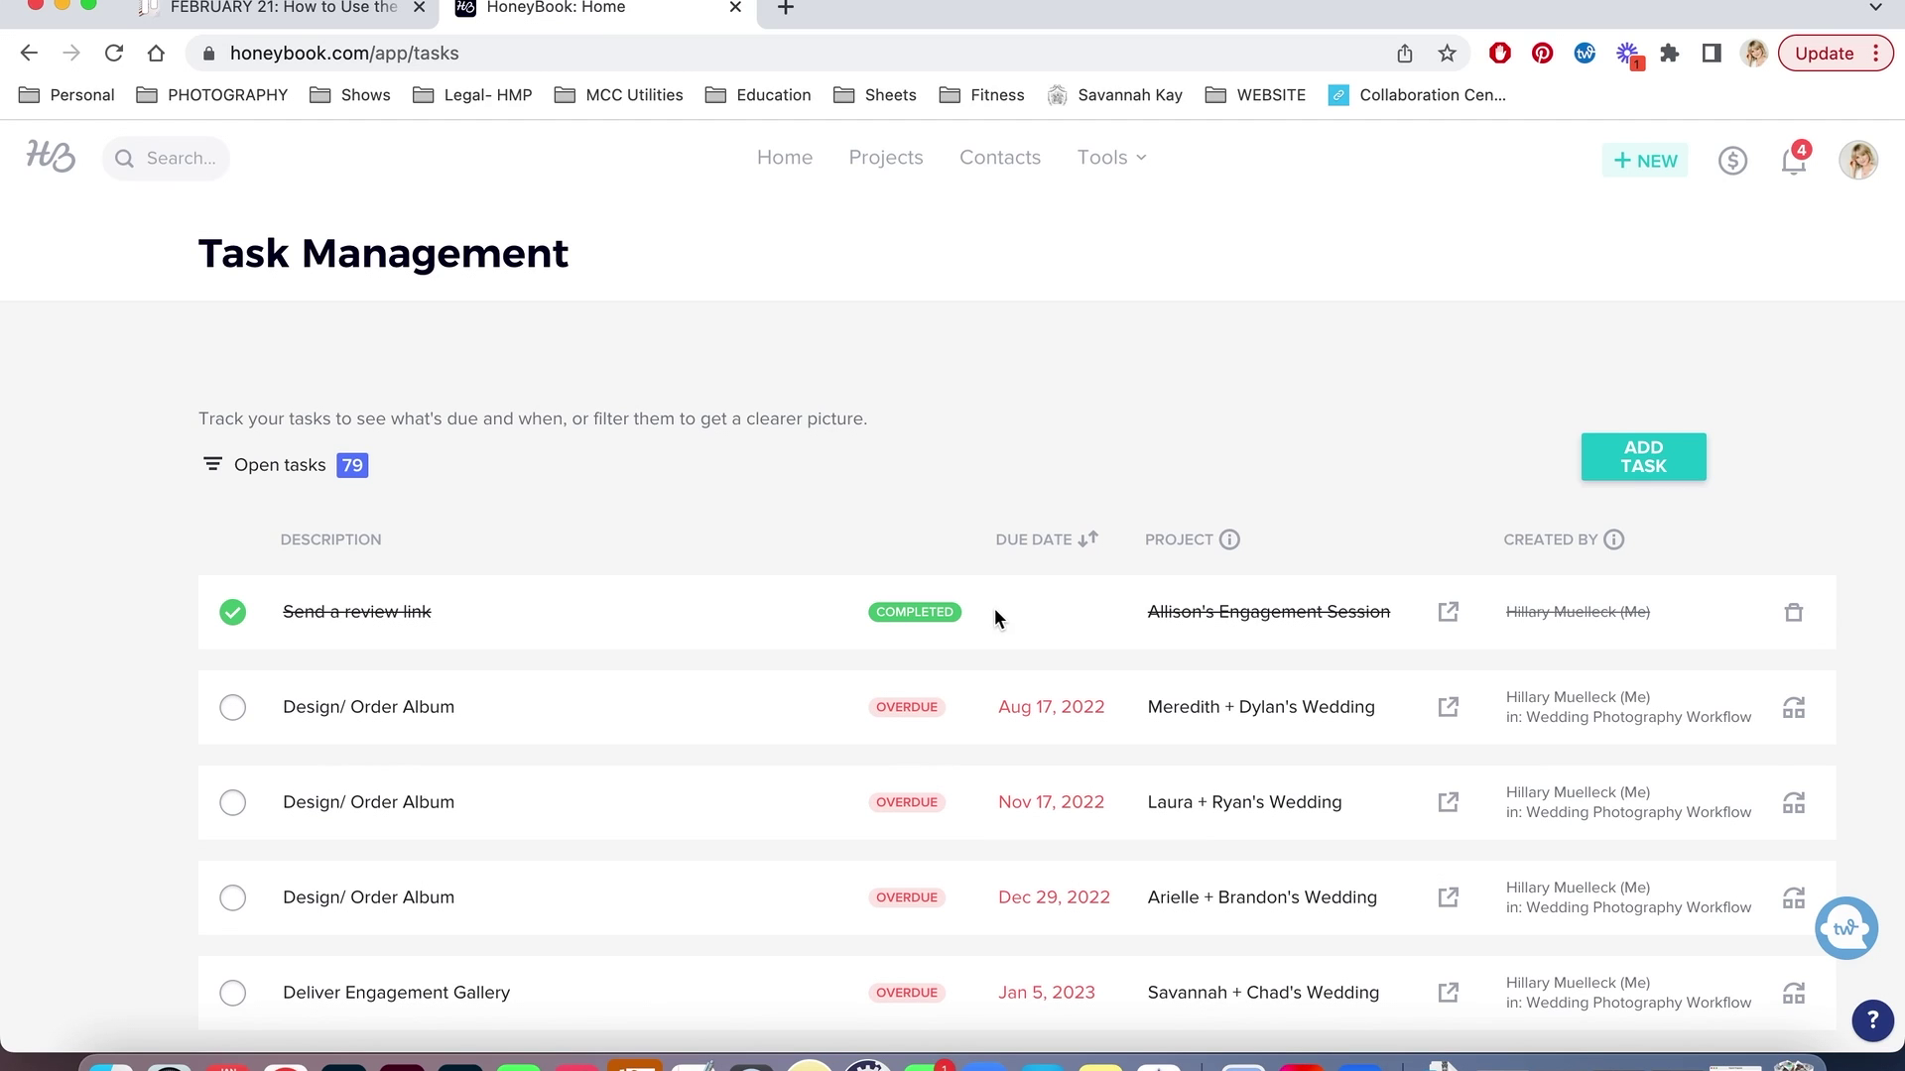
pyautogui.click(1796, 616)
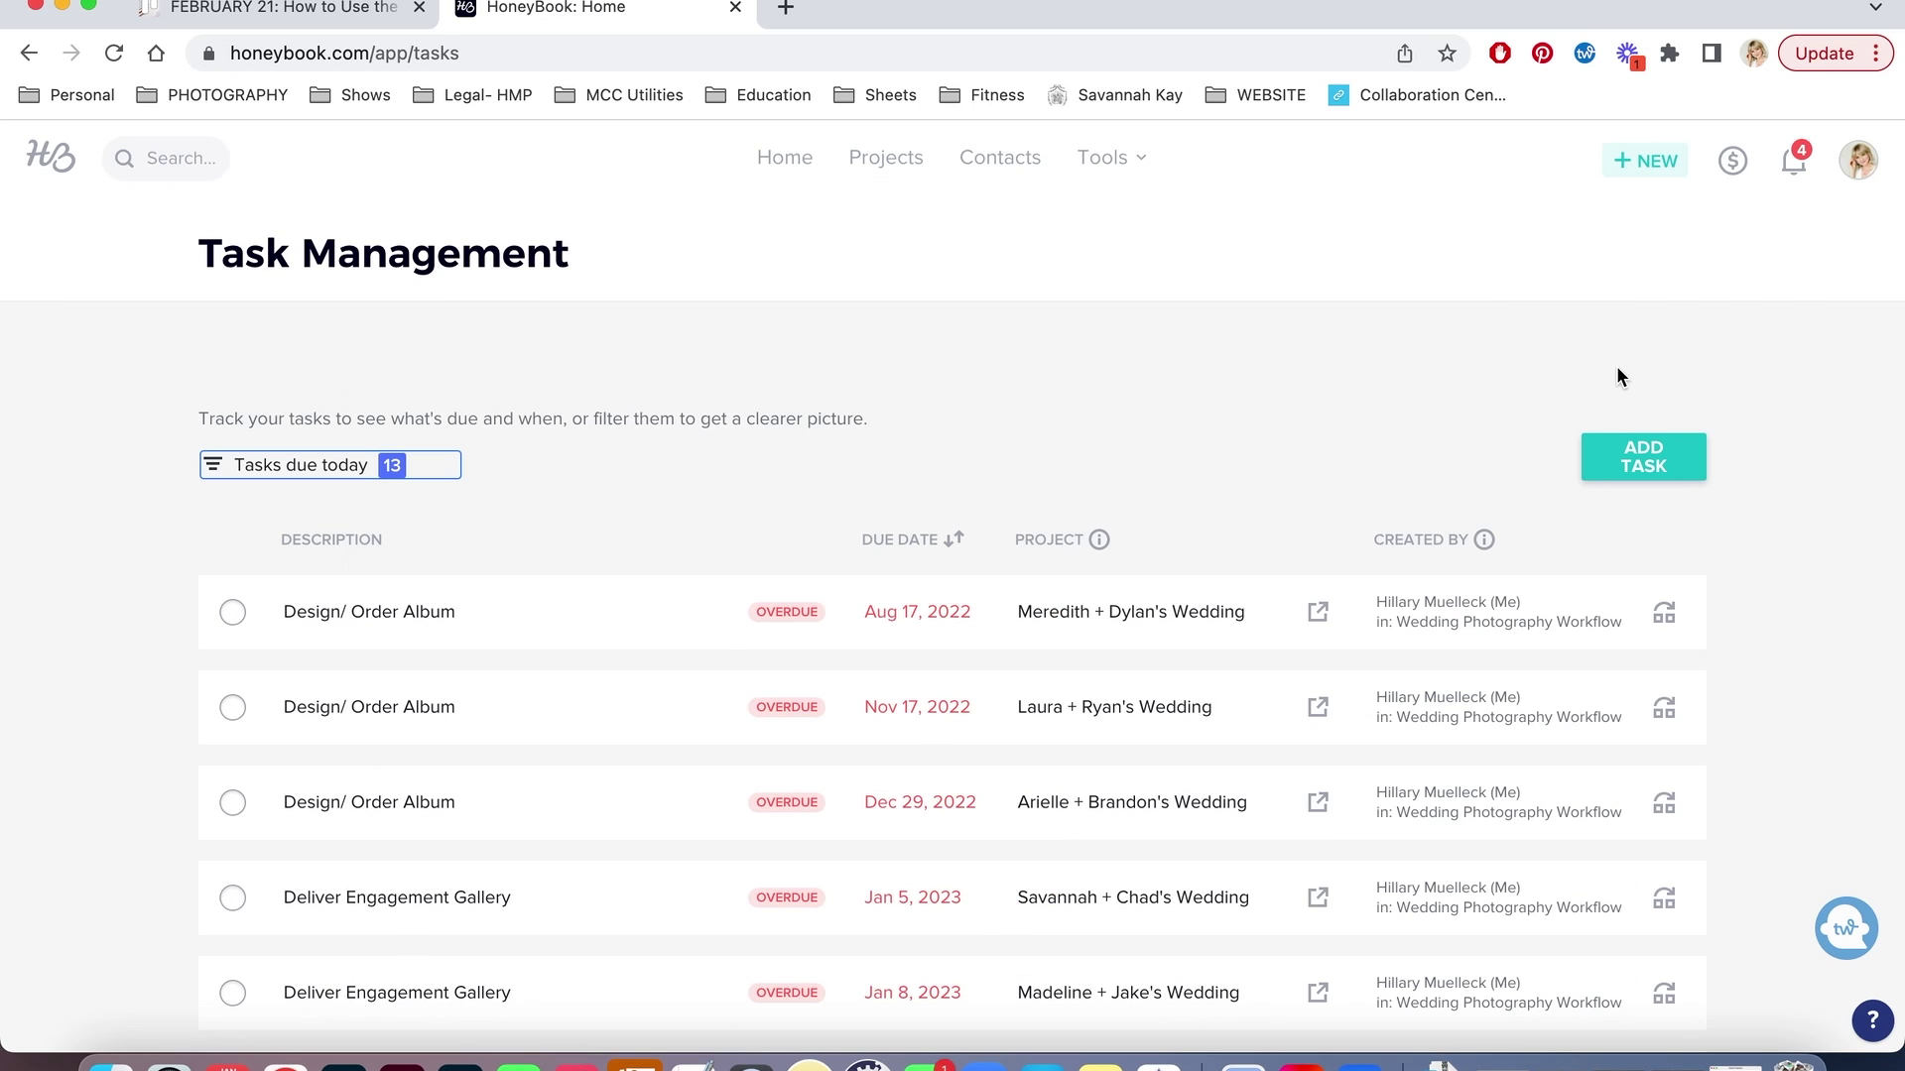
pyautogui.click(782, 157)
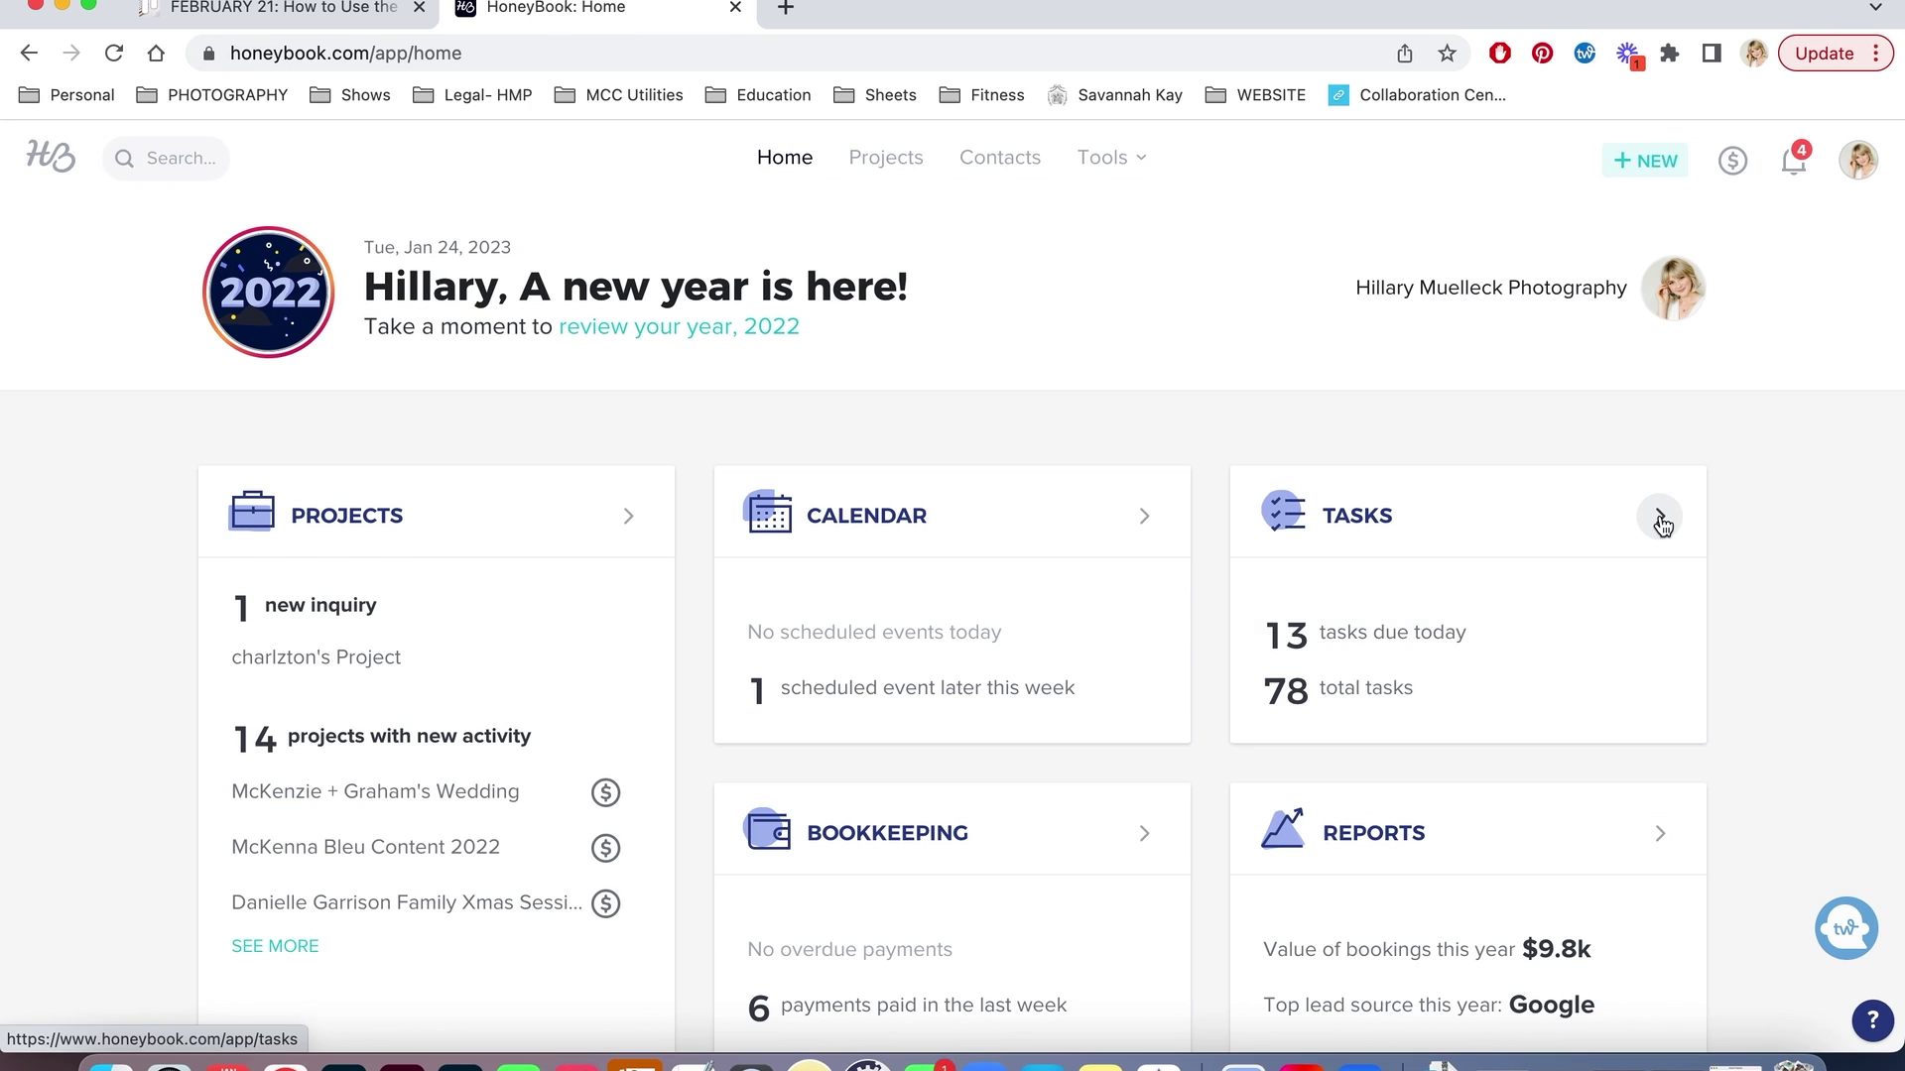
pyautogui.click(1106, 156)
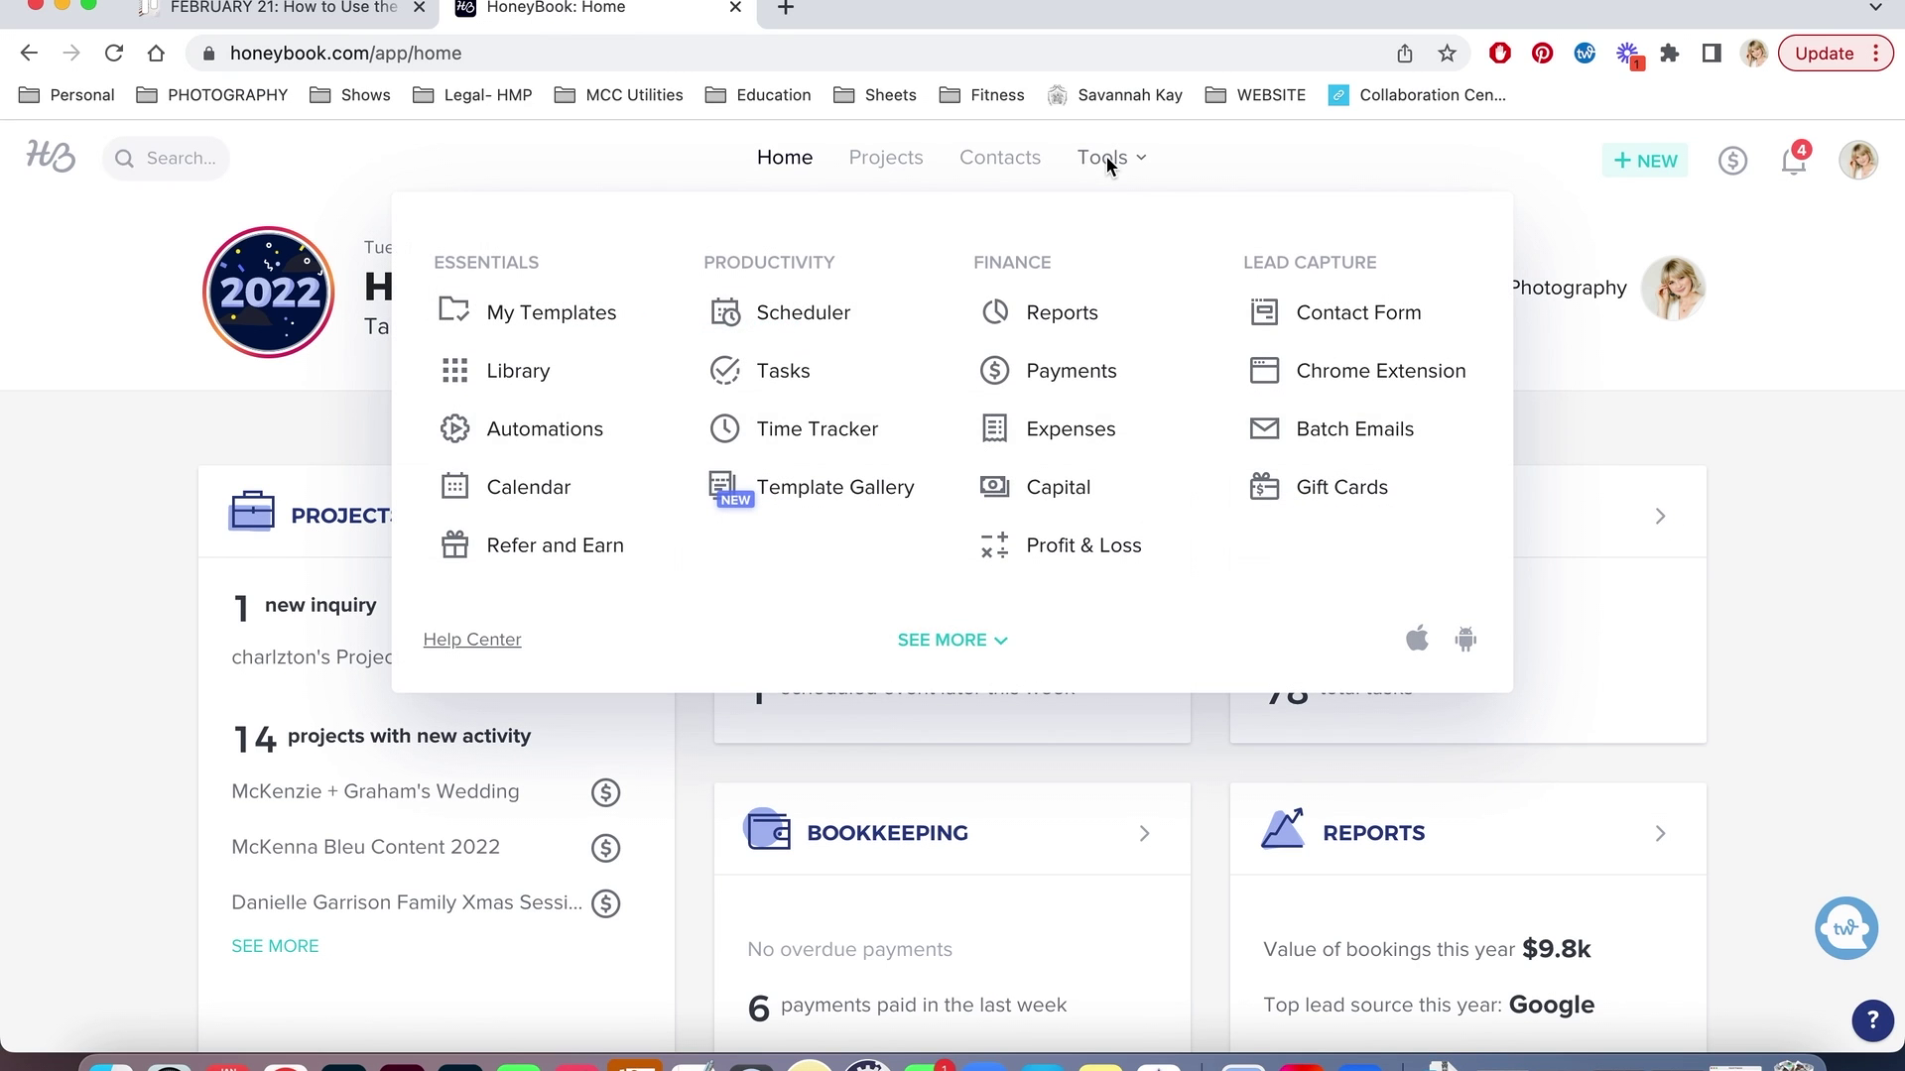
pyautogui.click(782, 371)
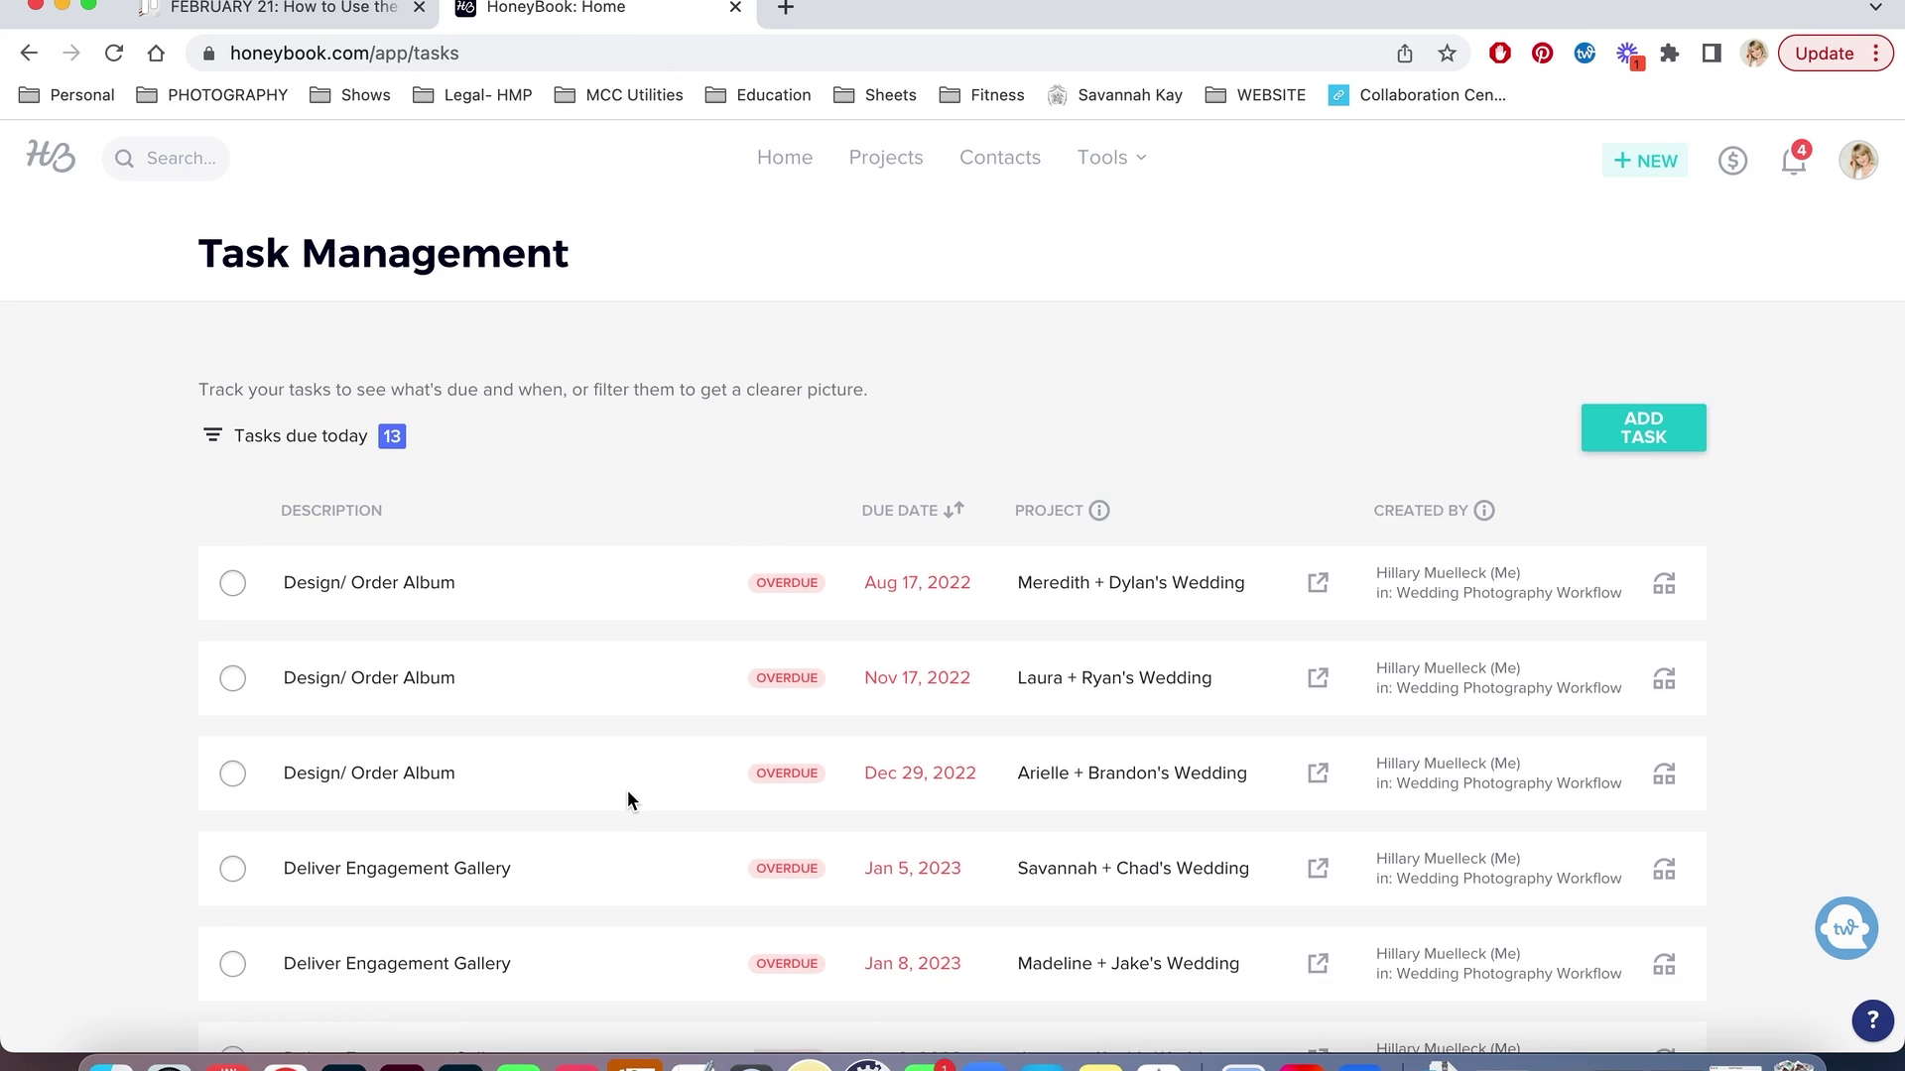
pyautogui.scroll(-3, 627, 790)
pyautogui.scroll(4, 627, 790)
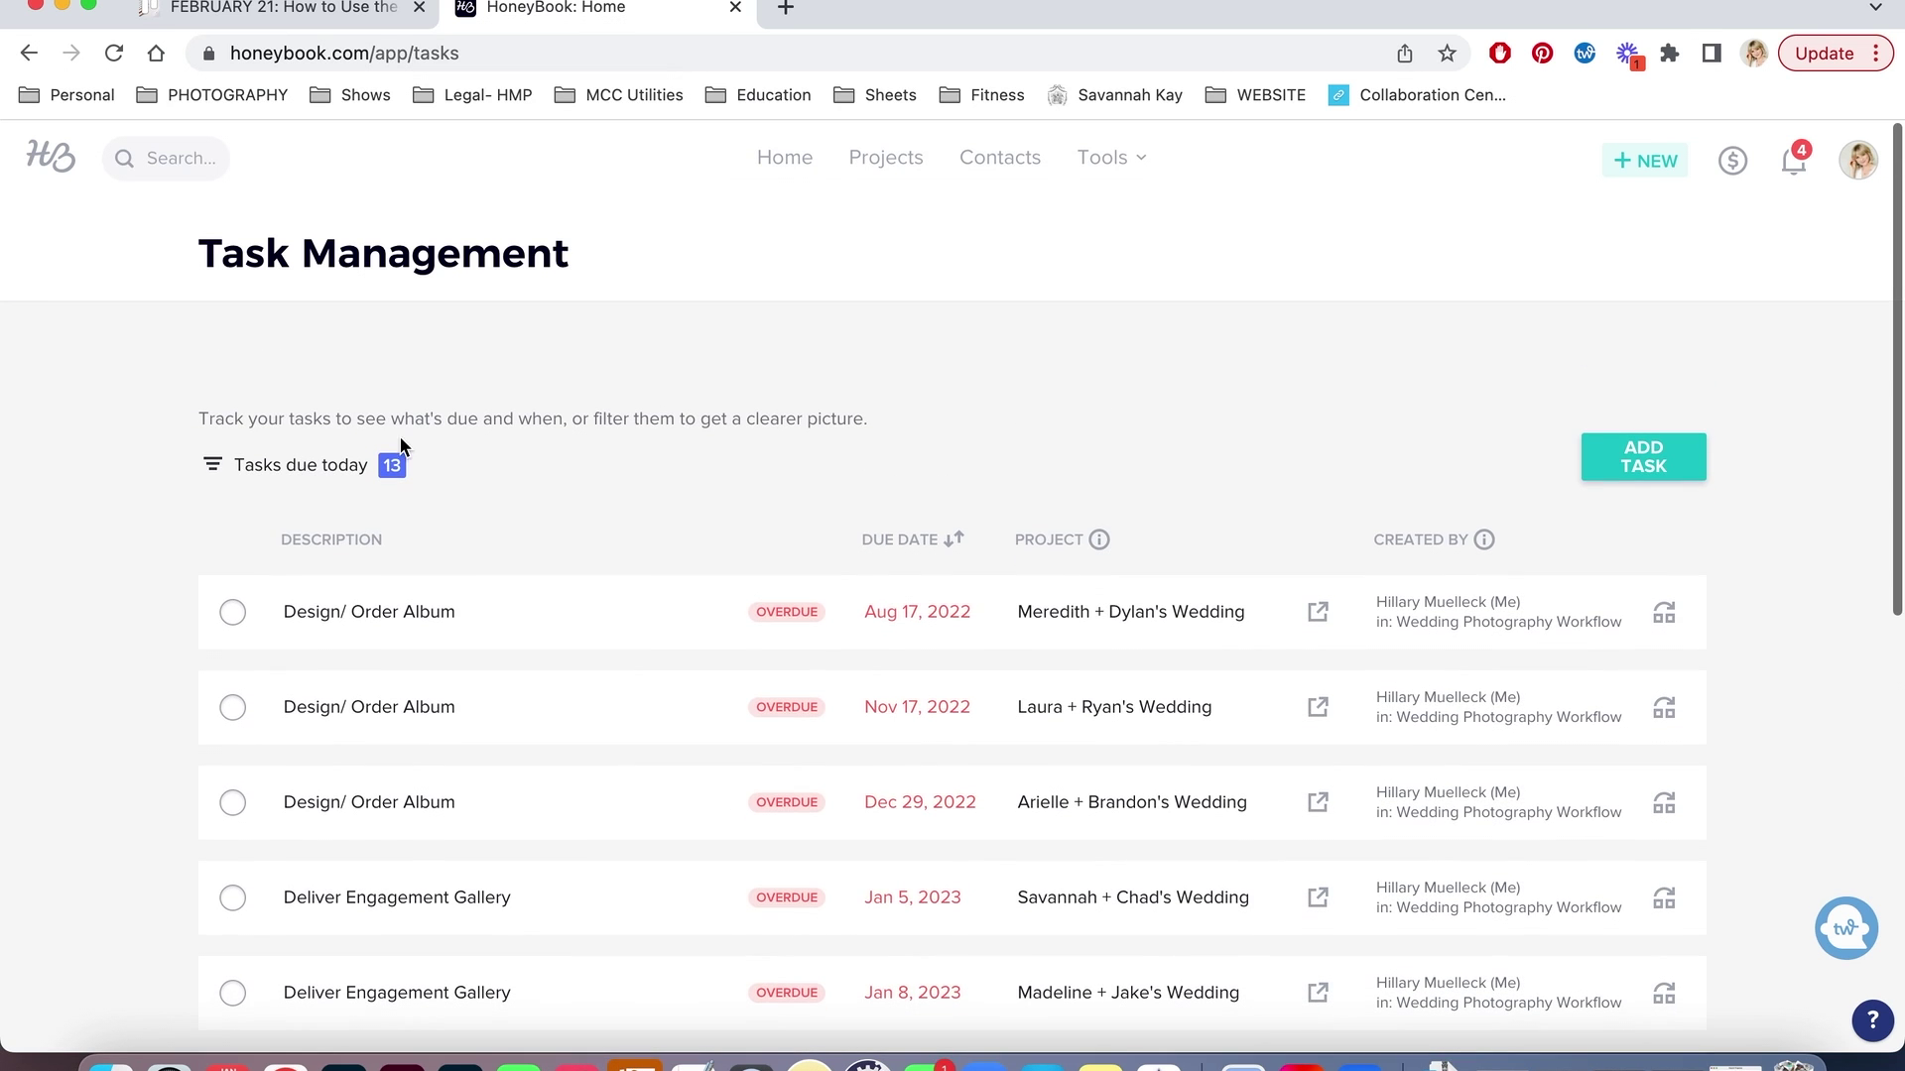
# Step: Show the task filters: 78 open, 15 due this week, 13 overdue, 162 completed
pyautogui.click(369, 466)
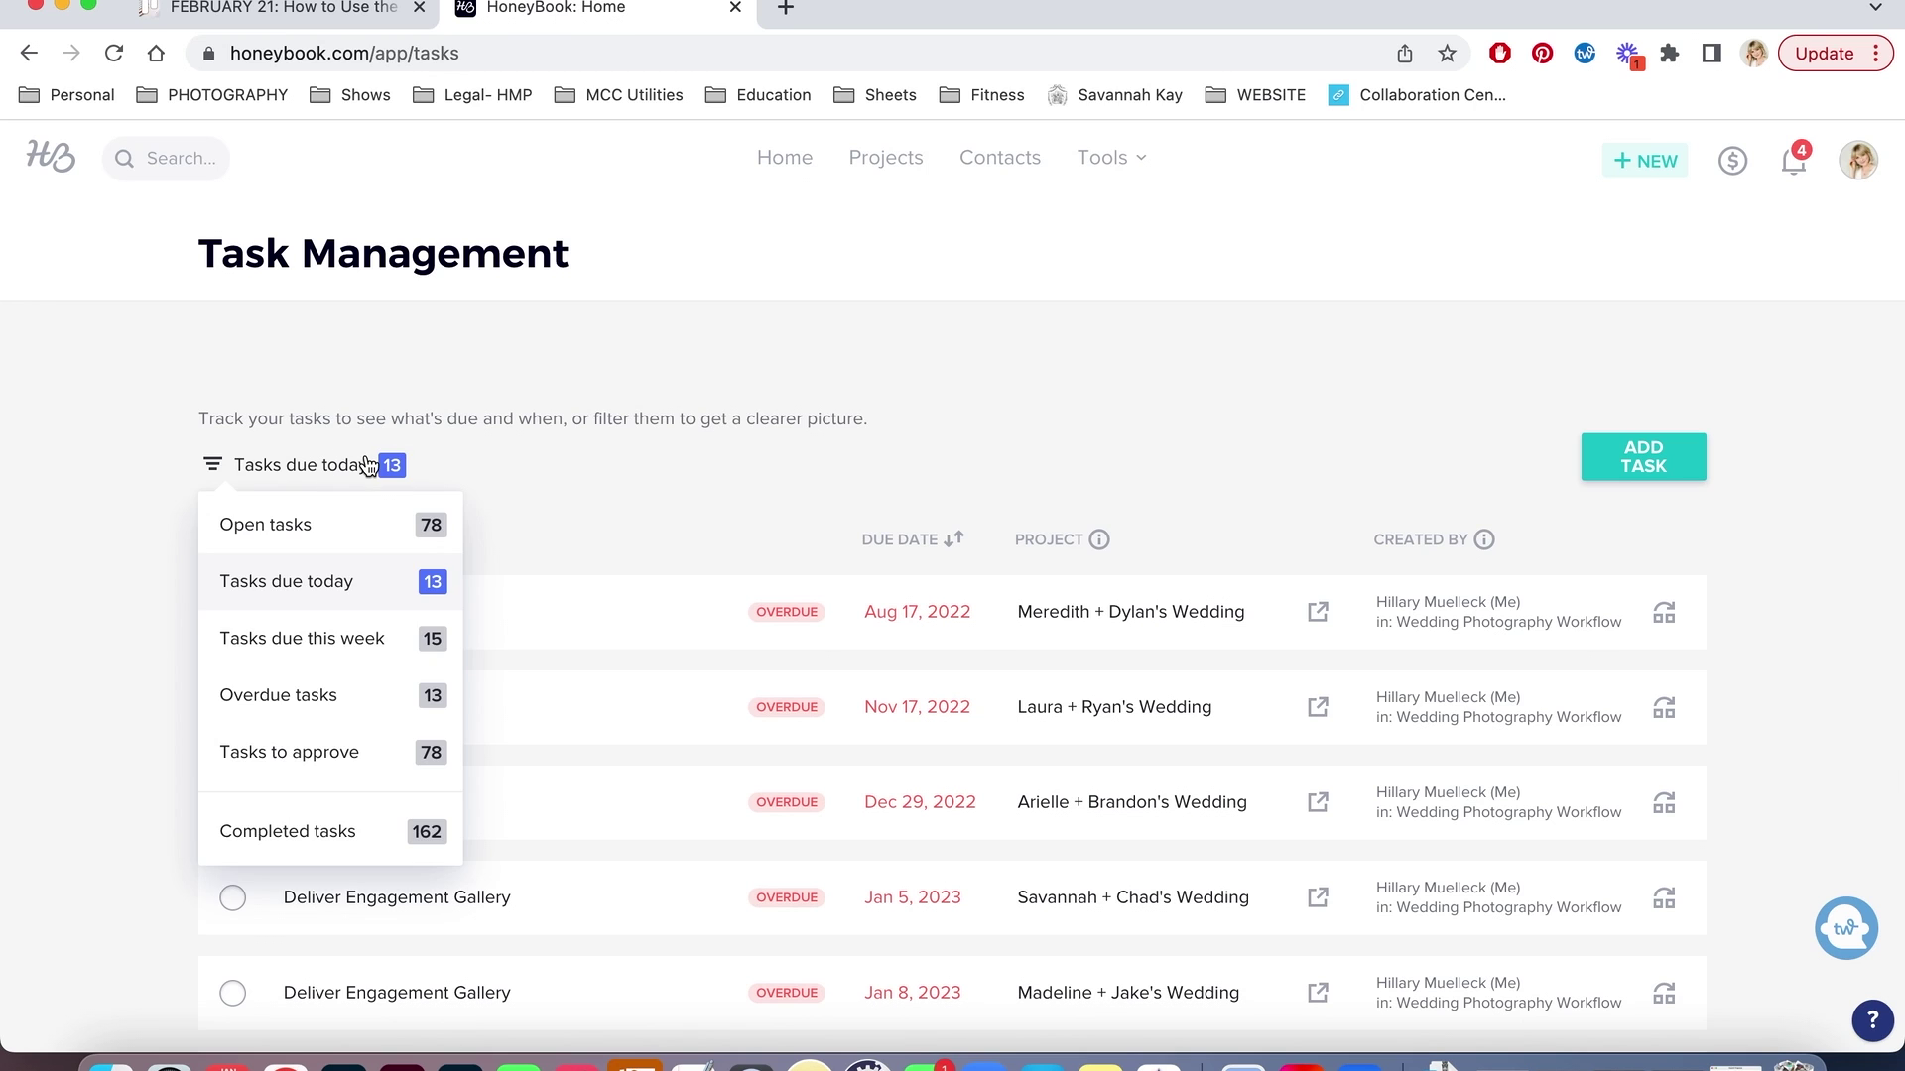